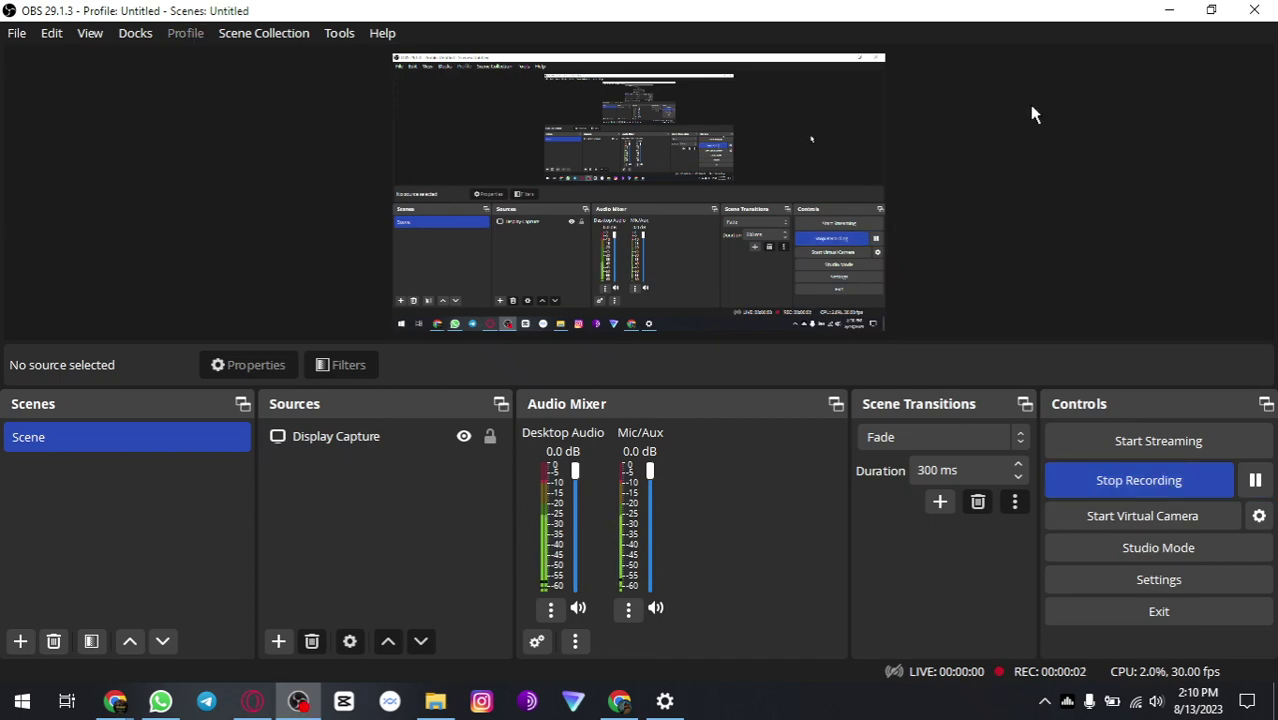
Step: Switch to the Chrome window showing the "google maps" search results and open Google Maps
{"action": "left_click", "coordinate": [1172, 10]}
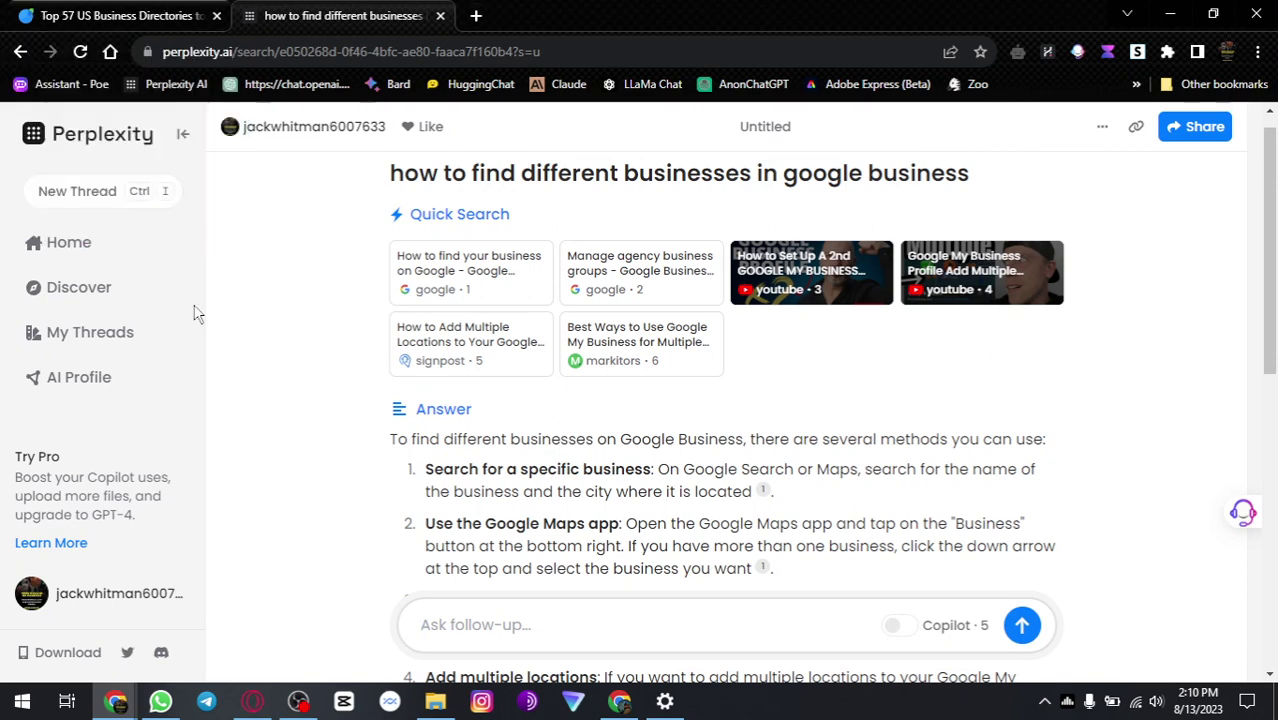
{"action": "scroll", "coordinate": [1064, 503], "scroll_direction": "down", "scroll_amount": 4}
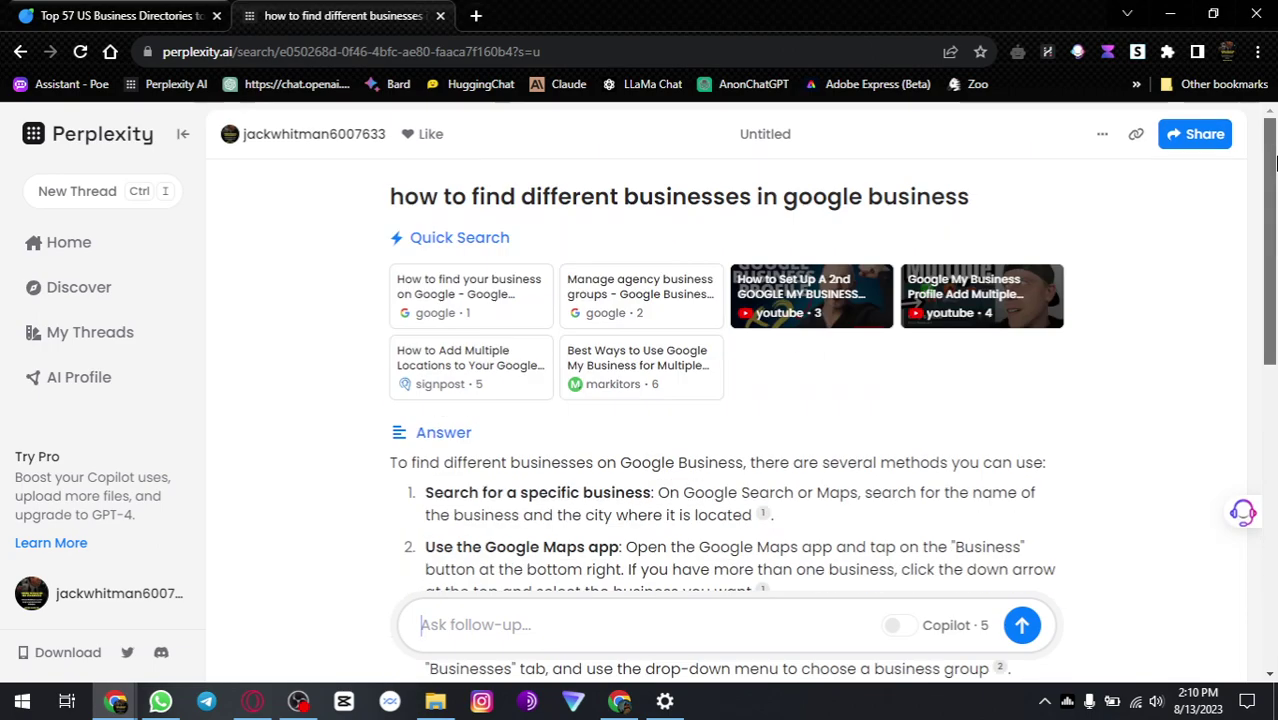
{"action": "scroll", "coordinate": [1062, 500], "scroll_direction": "up", "scroll_amount": 4}
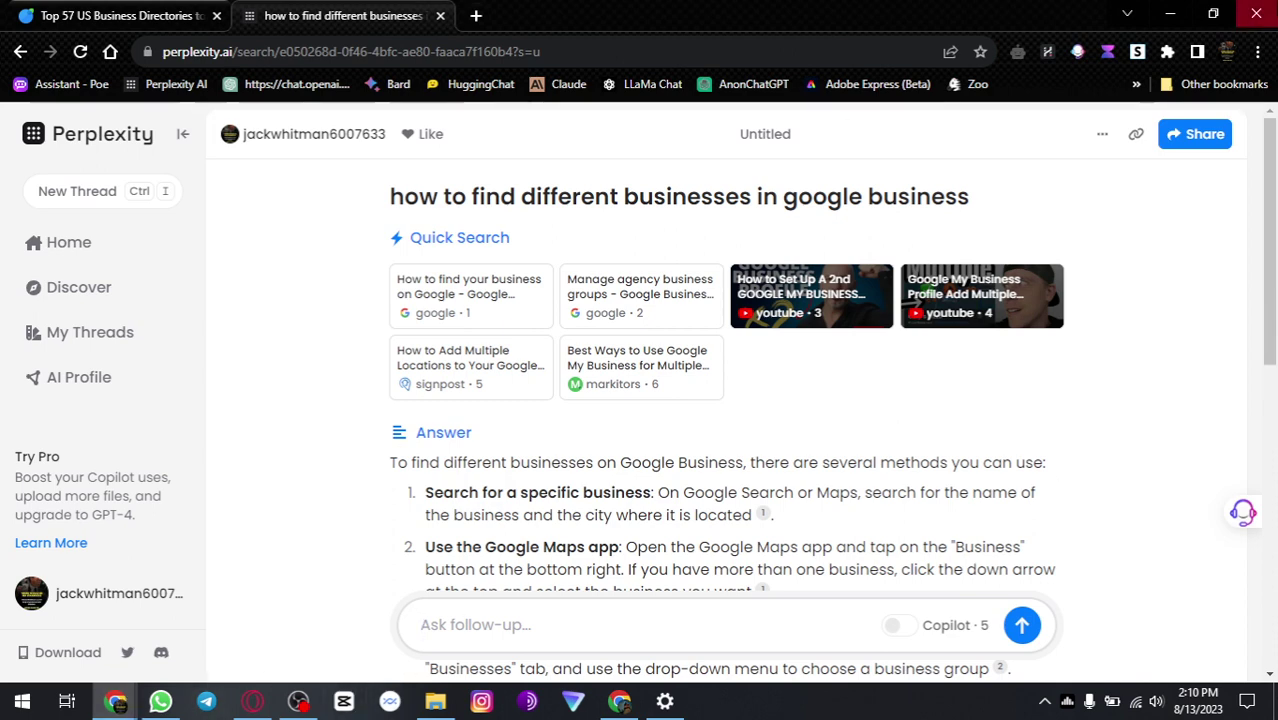
{"action": "left_click", "coordinate": [128, 706]}
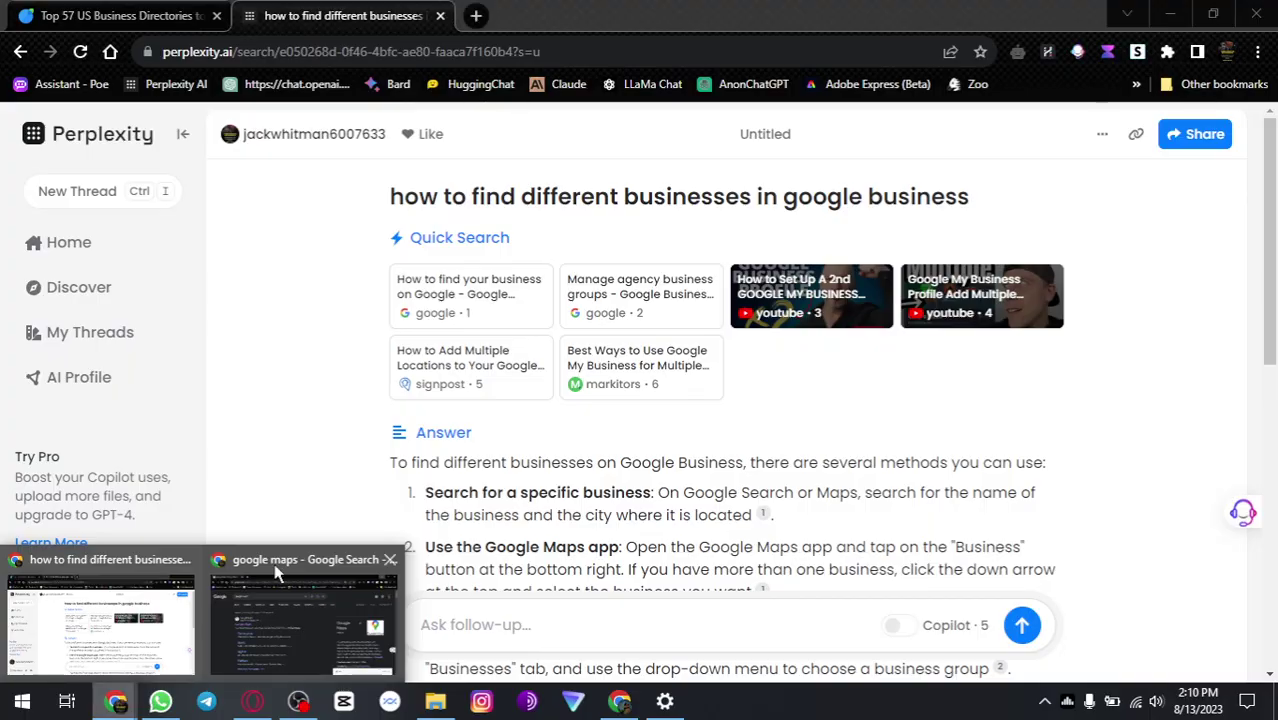
{"action": "left_click", "coordinate": [285, 545]}
{"action": "left_click_drag", "start_coordinate": [222, 147], "coordinate": [282, 140]}
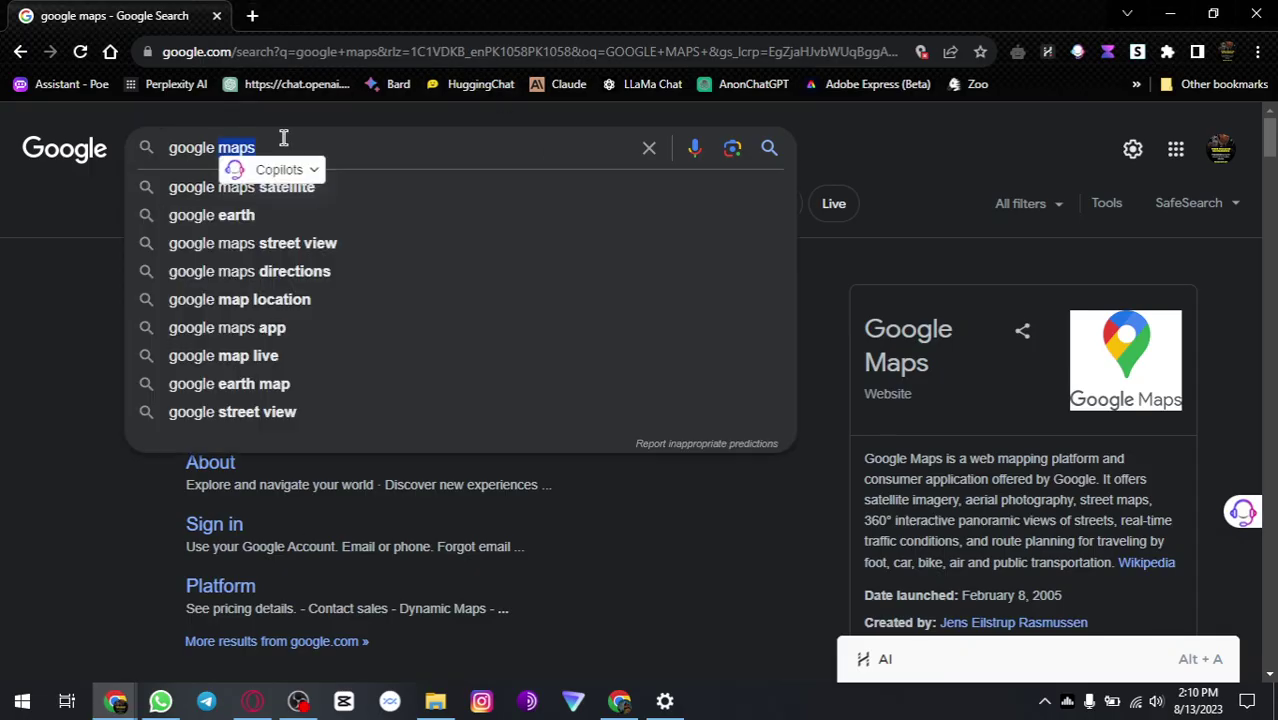
{"action": "left_click", "coordinate": [2, 286]}
{"action": "left_click", "coordinate": [262, 343]}
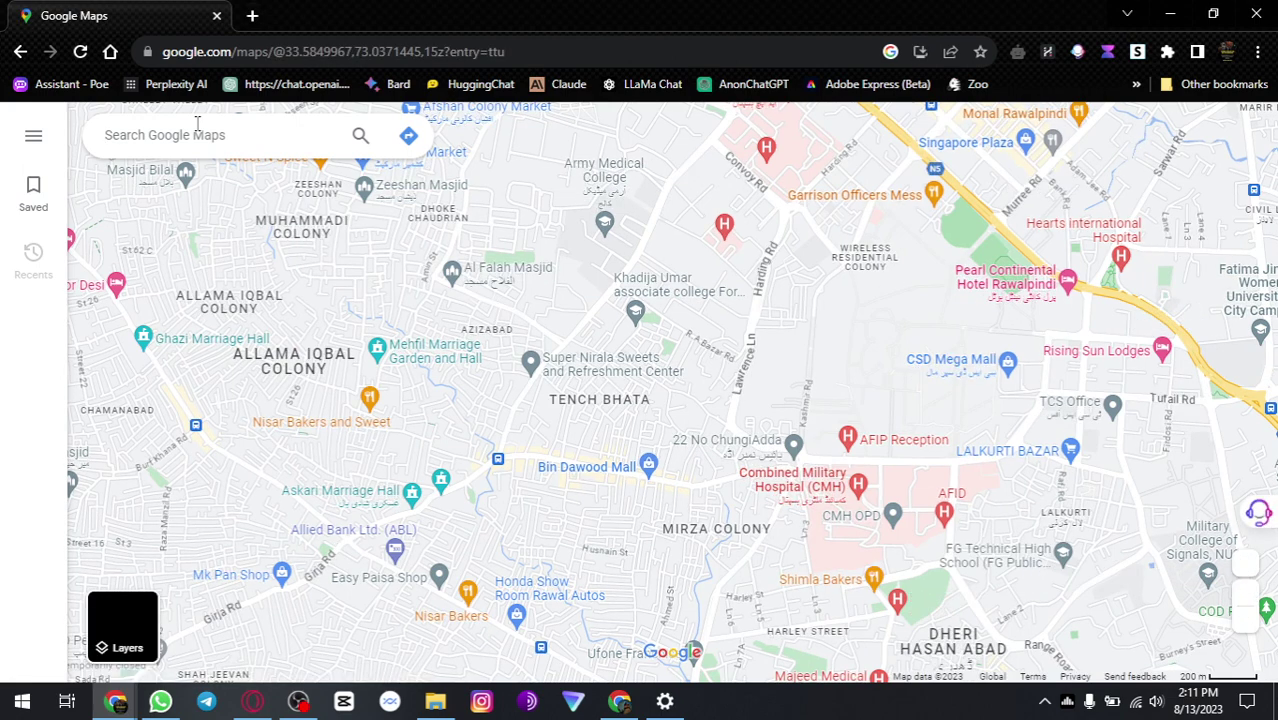
Step: Search Google Maps for San Francisco
{"action": "left_click", "coordinate": [200, 133]}
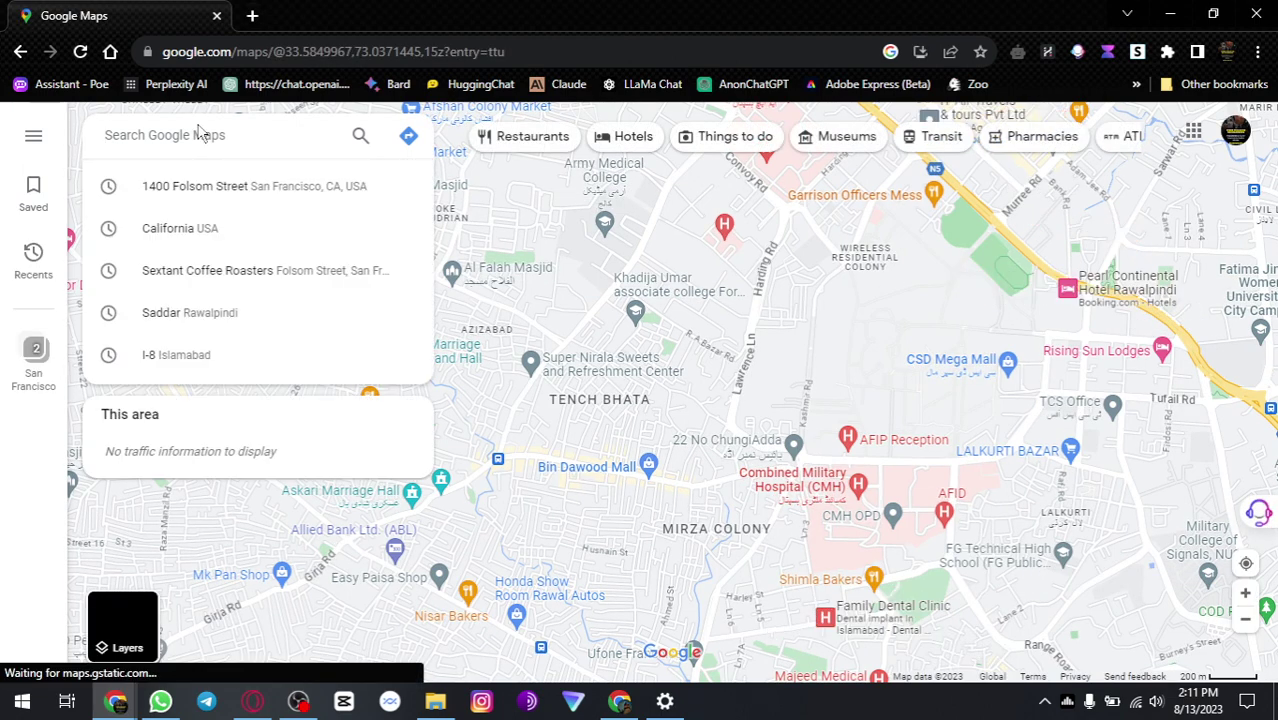
{"action": "type", "text": "san"}
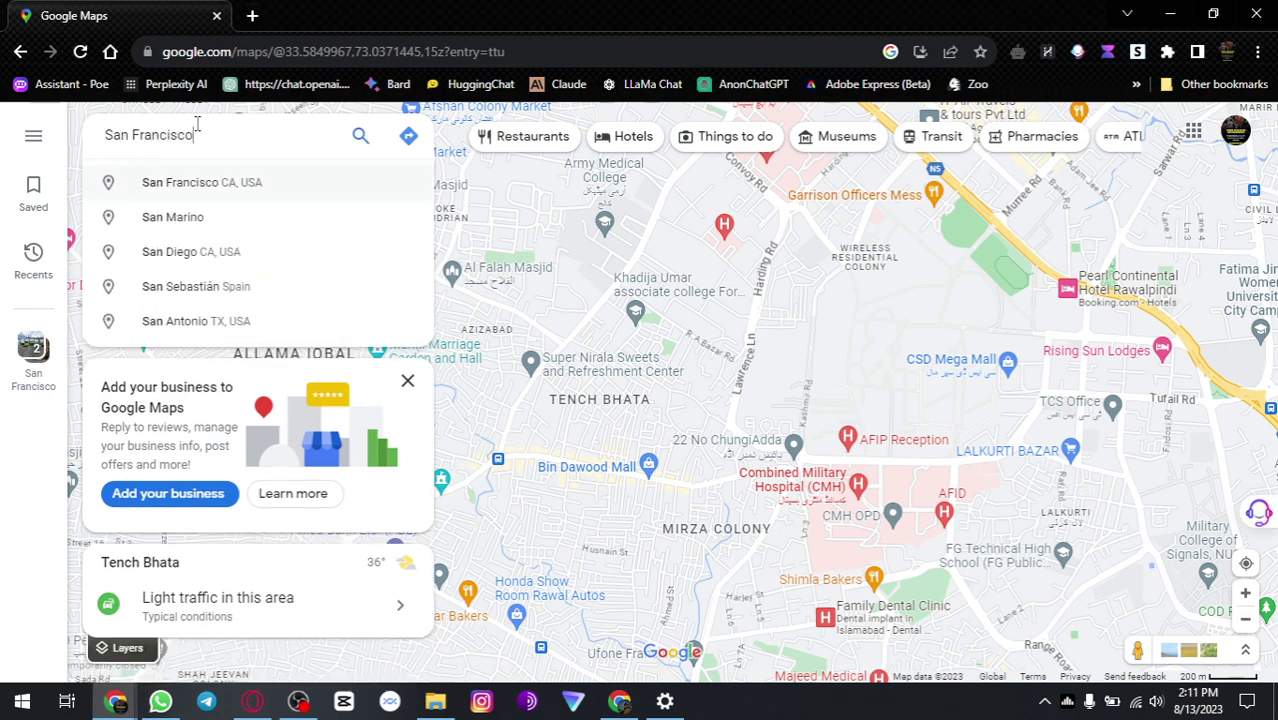
{"action": "key", "text": "Return"}
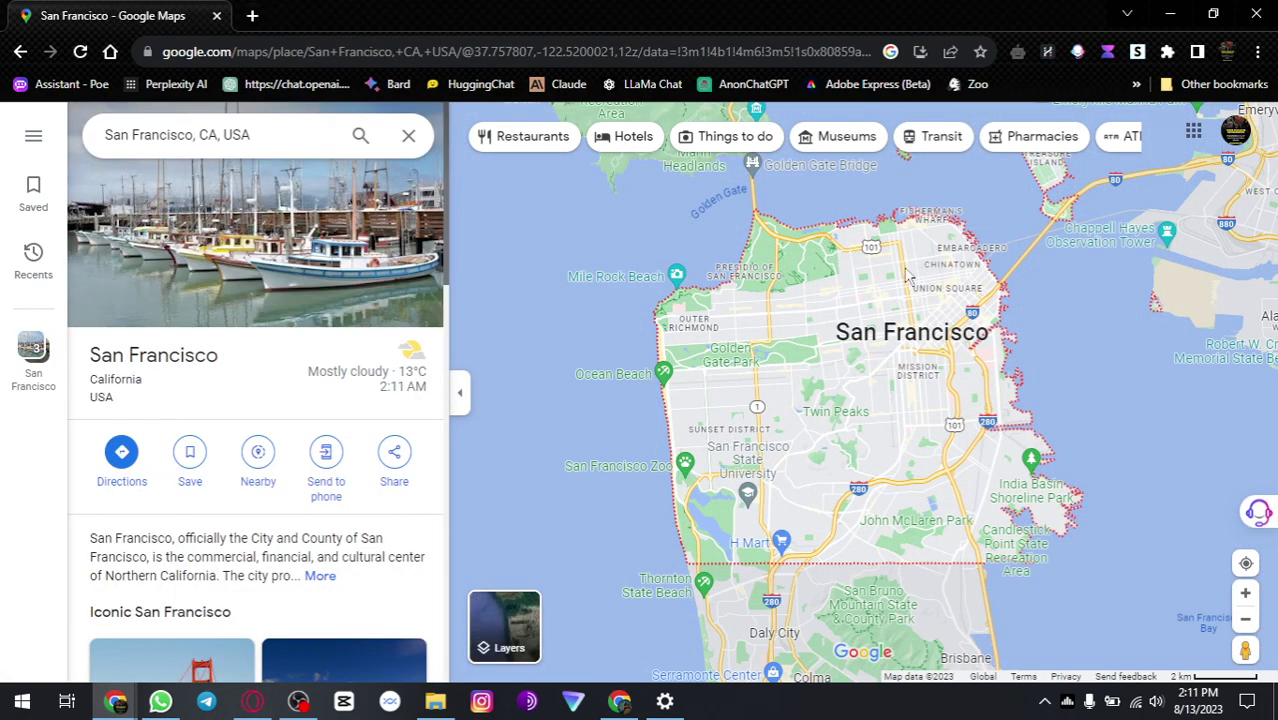
Step: Find Sightglass Coffee on the San Francisco map, west of Victoria Manalo Draves Park, and open its listing
{"action": "scroll", "coordinate": [1060, 366], "scroll_direction": "down", "scroll_amount": 1}
{"action": "left_click_drag", "start_coordinate": [1084, 371], "coordinate": [962, 277]}
{"action": "scroll", "coordinate": [965, 280], "scroll_direction": "down", "scroll_amount": 2}
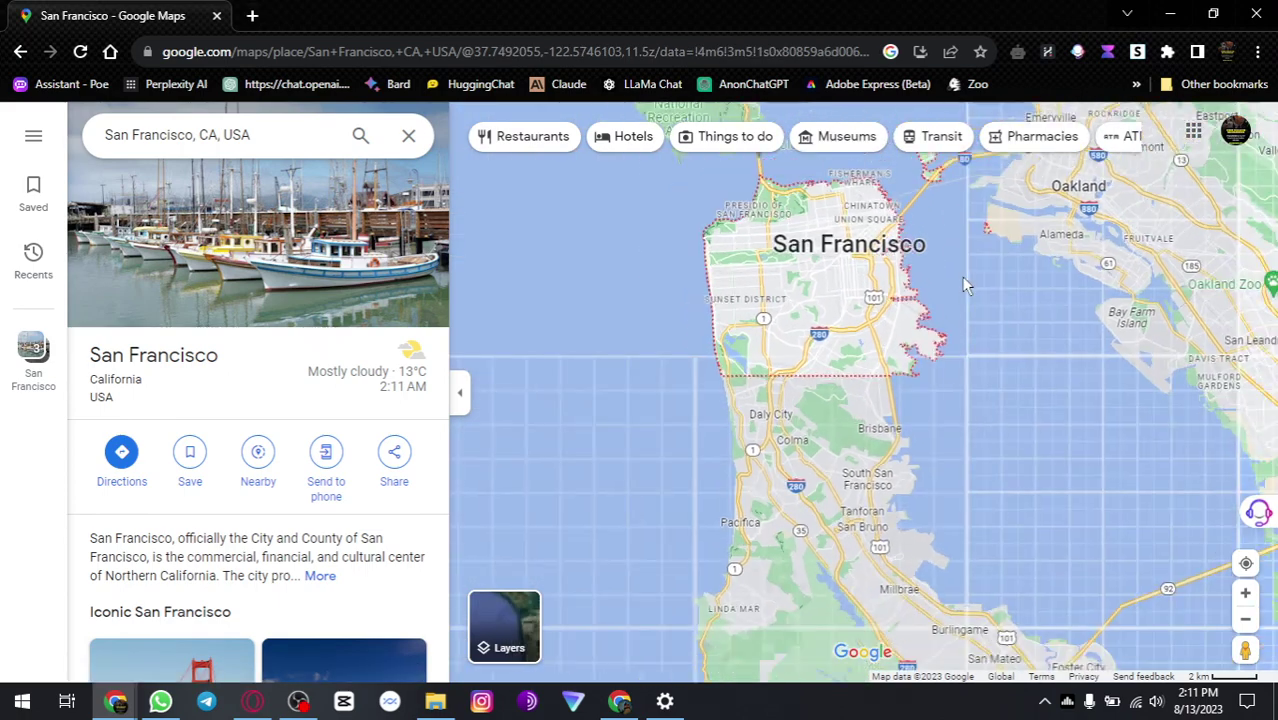
{"action": "scroll", "coordinate": [960, 440], "scroll_direction": "up", "scroll_amount": 3}
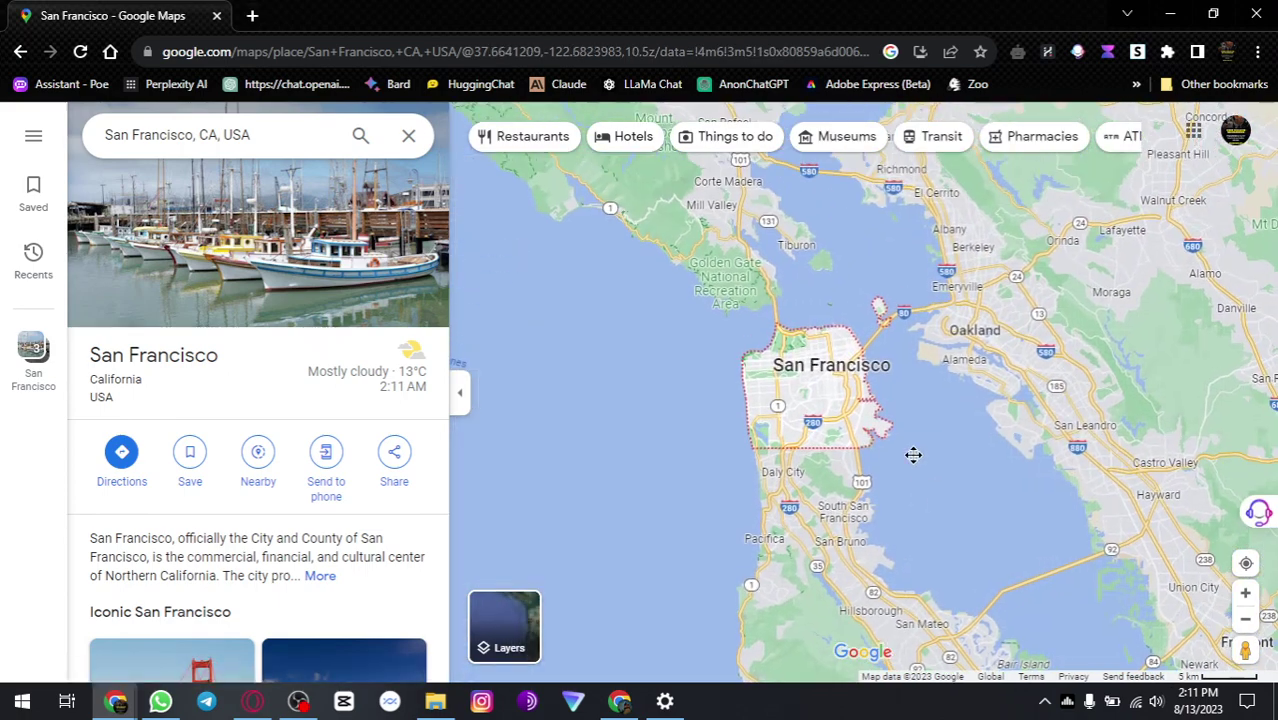
{"action": "scroll", "coordinate": [797, 362], "scroll_direction": "up", "scroll_amount": 3}
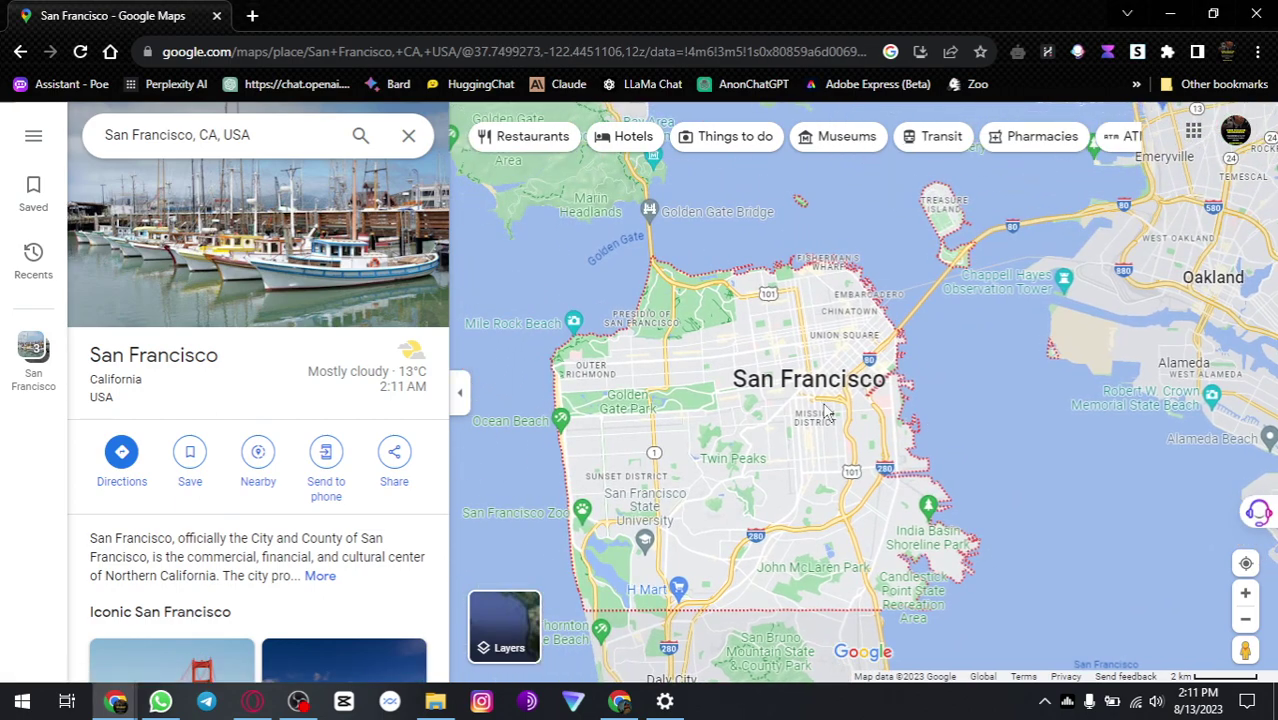
{"action": "scroll", "coordinate": [816, 404], "scroll_direction": "up", "scroll_amount": 7}
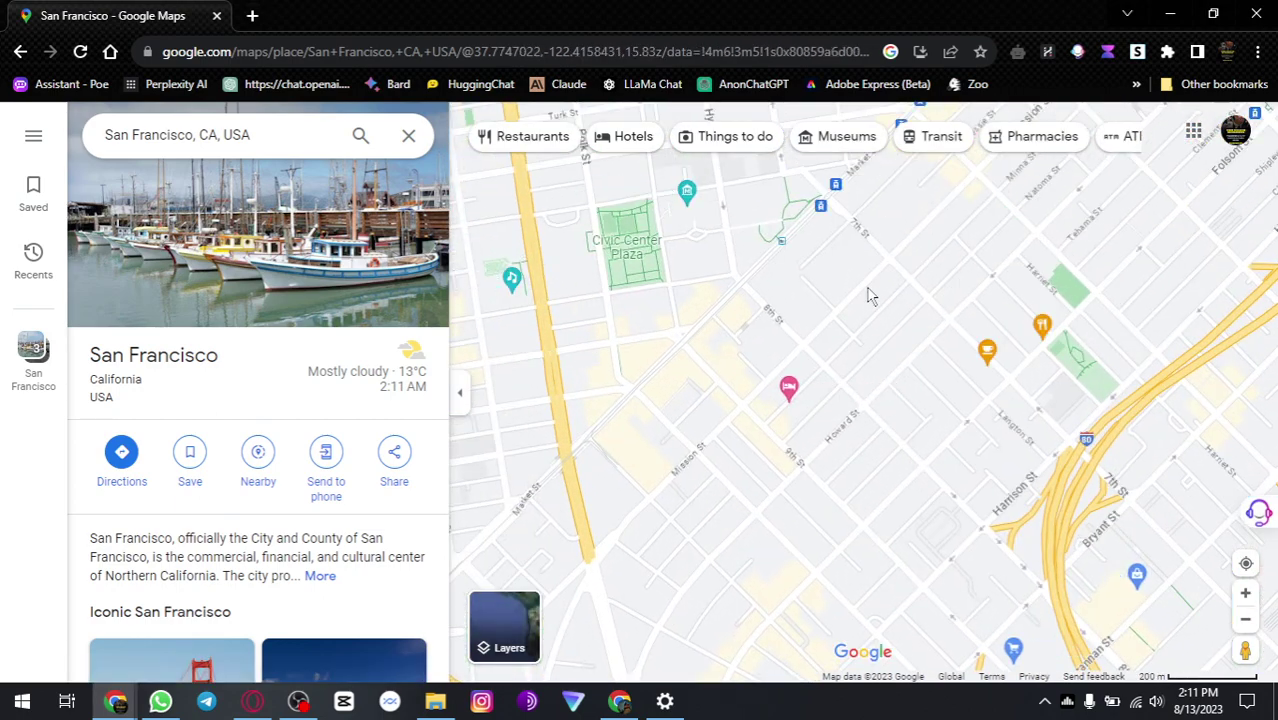
{"action": "scroll", "coordinate": [870, 294], "scroll_direction": "up", "scroll_amount": 2}
{"action": "left_click_drag", "start_coordinate": [926, 343], "coordinate": [780, 287]}
{"action": "left_click_drag", "start_coordinate": [768, 437], "coordinate": [697, 455]}
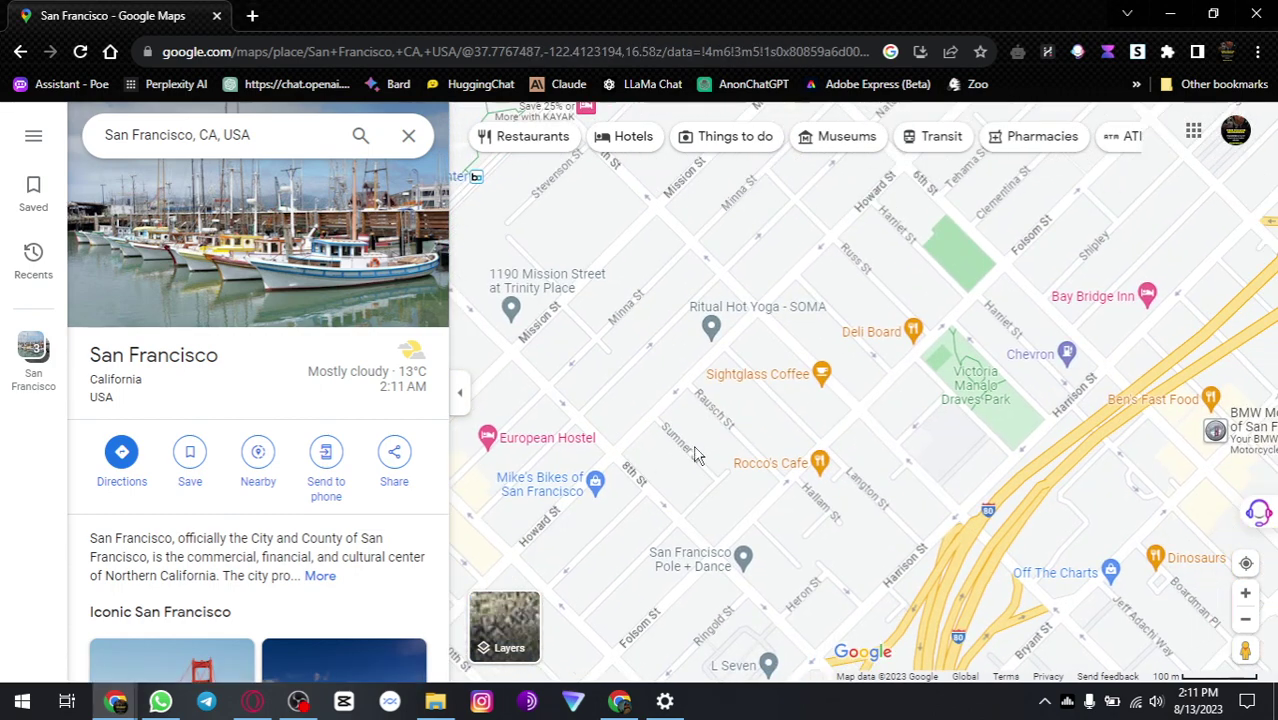
{"action": "left_click", "coordinate": [822, 377]}
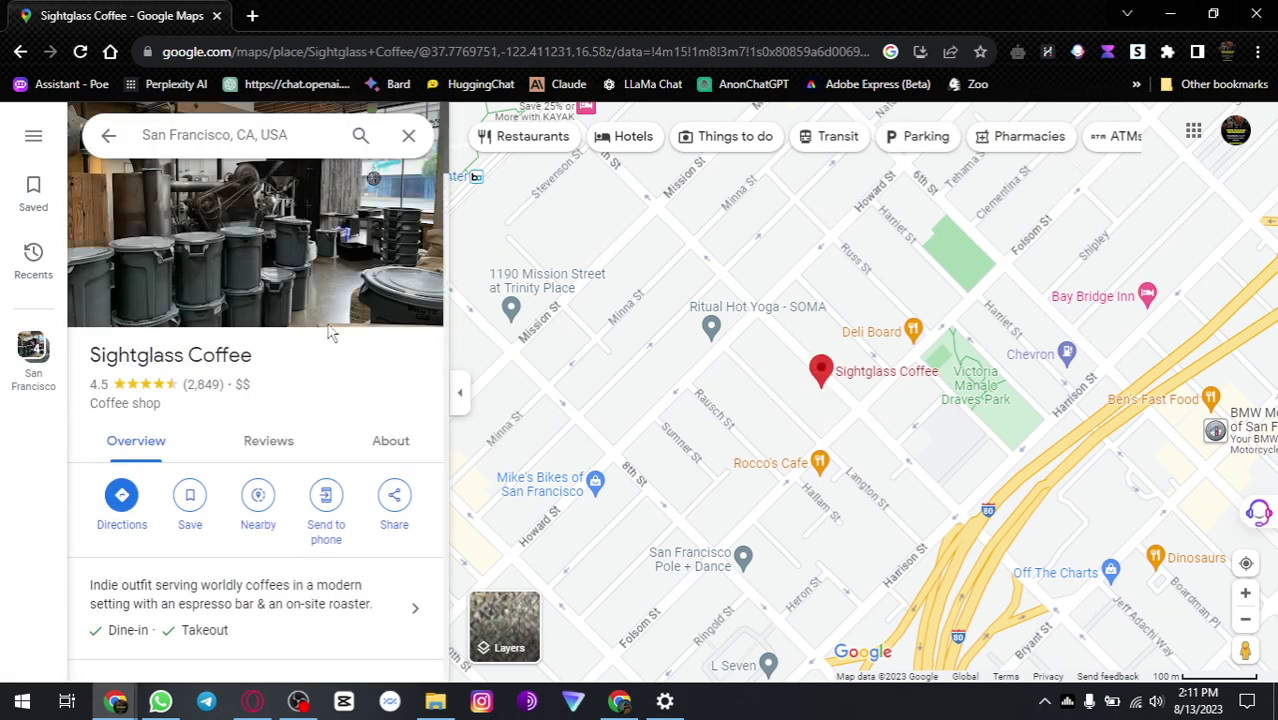
Step: Open Sightglass Coffee's website in a separate tab and copy its phone number from the Google Maps listing
{"action": "scroll", "coordinate": [268, 328], "scroll_direction": "down", "scroll_amount": 1}
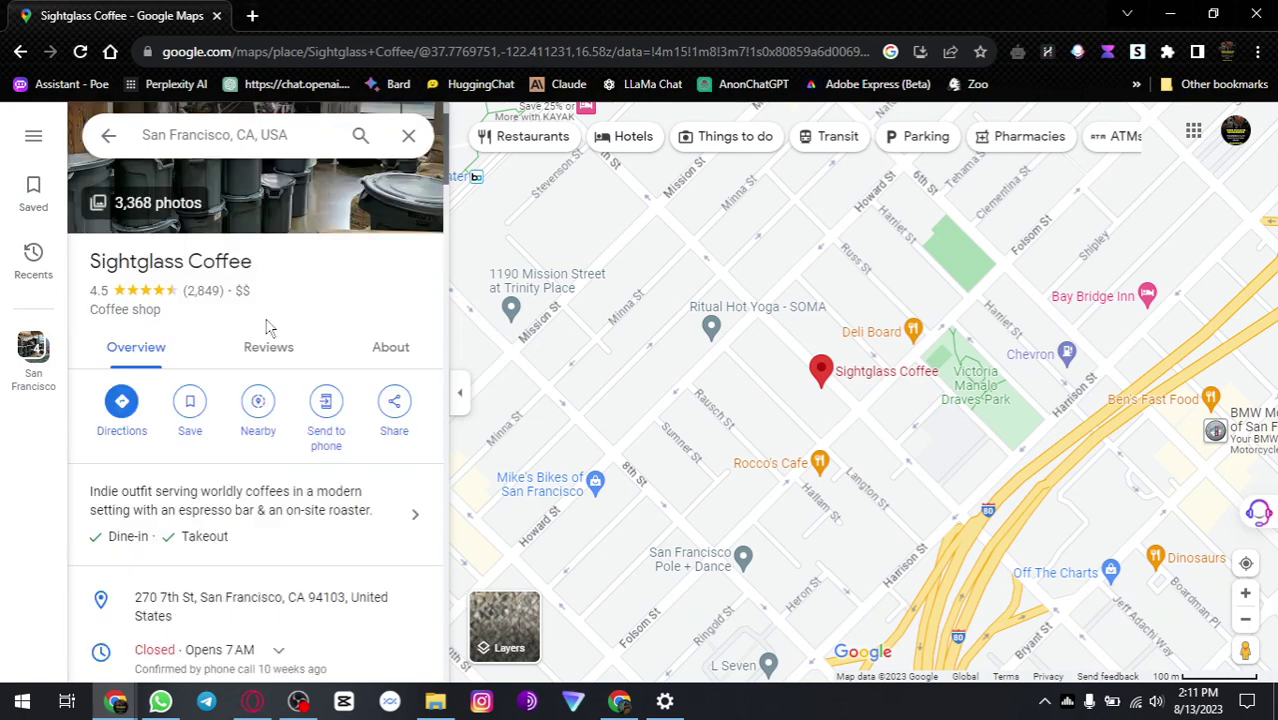
{"action": "scroll", "coordinate": [268, 328], "scroll_direction": "down", "scroll_amount": 3}
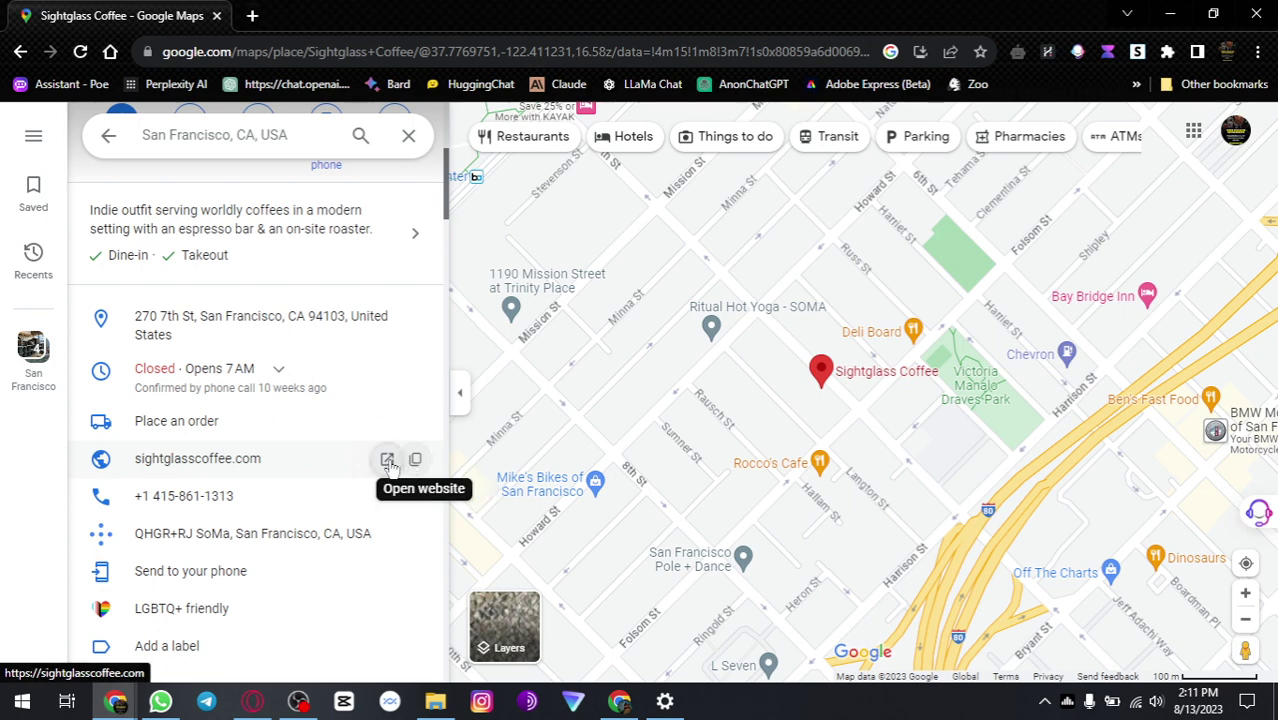
{"action": "left_click", "coordinate": [388, 461]}
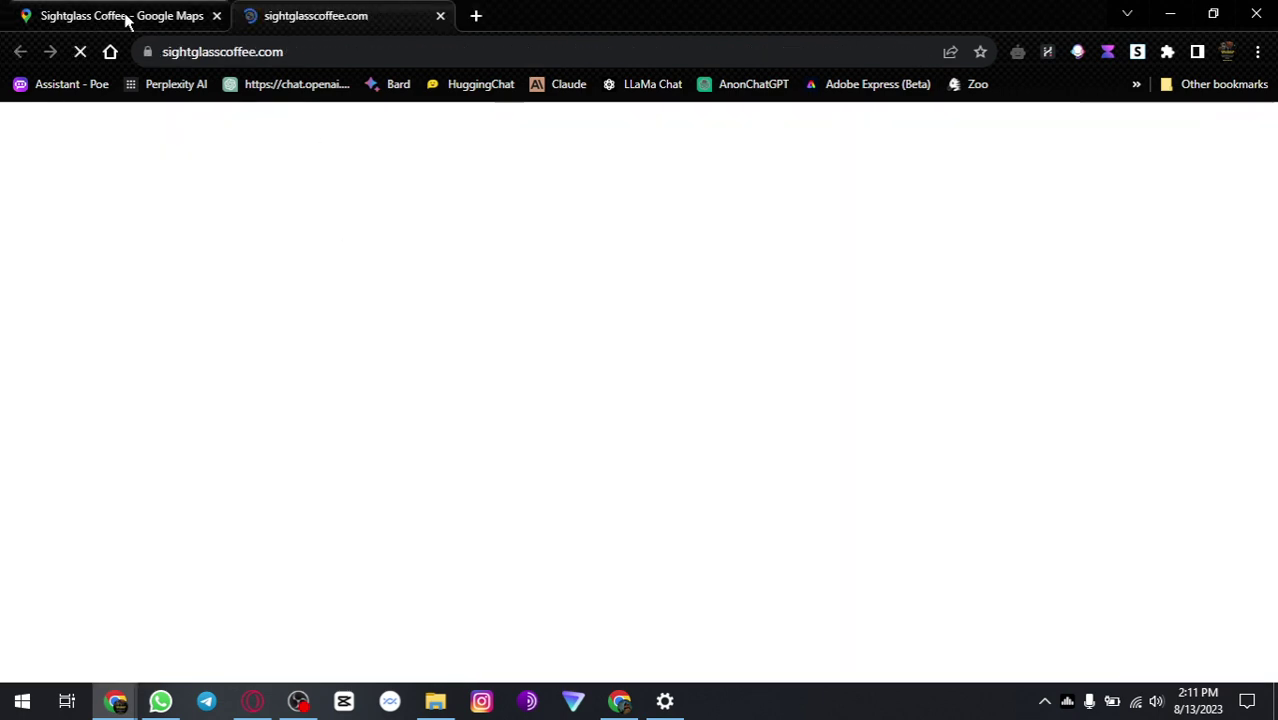
{"action": "left_click", "coordinate": [127, 20]}
{"action": "left_click", "coordinate": [388, 498]}
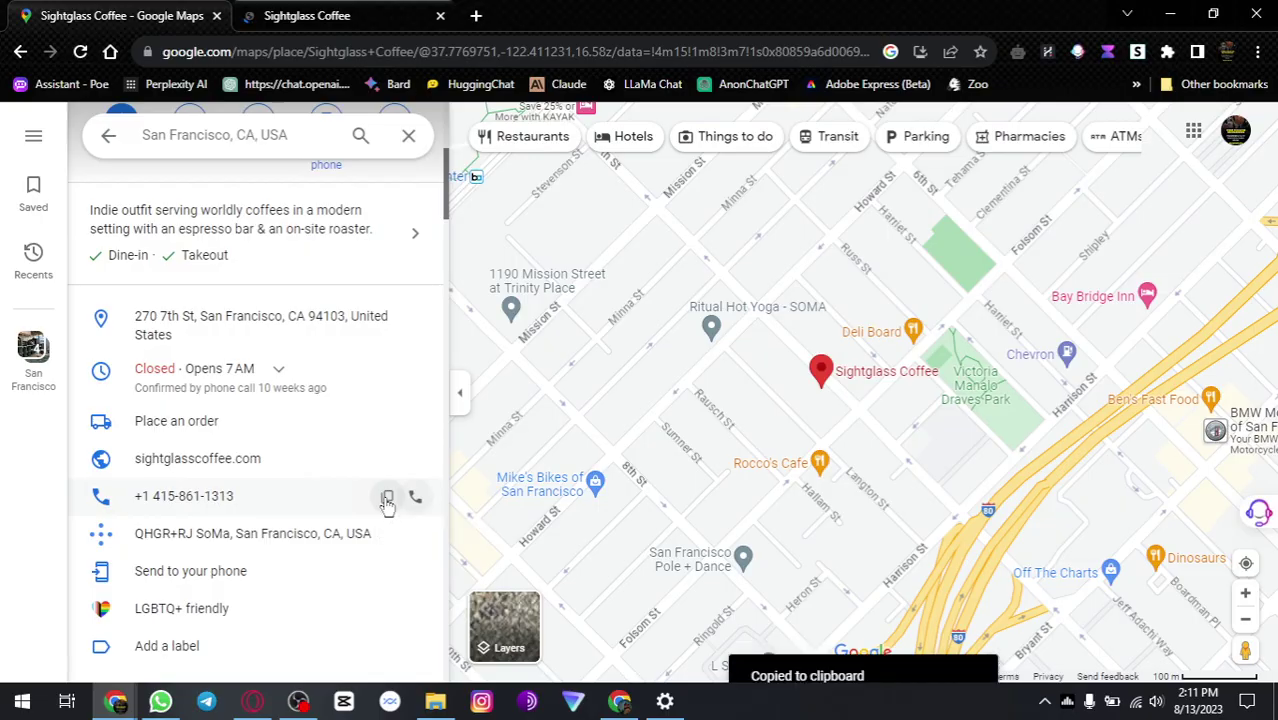
Step: Switch to the "businesses in usa" Google Sheet and paste the copied phone number into cell B3
{"action": "left_click", "coordinate": [620, 701]}
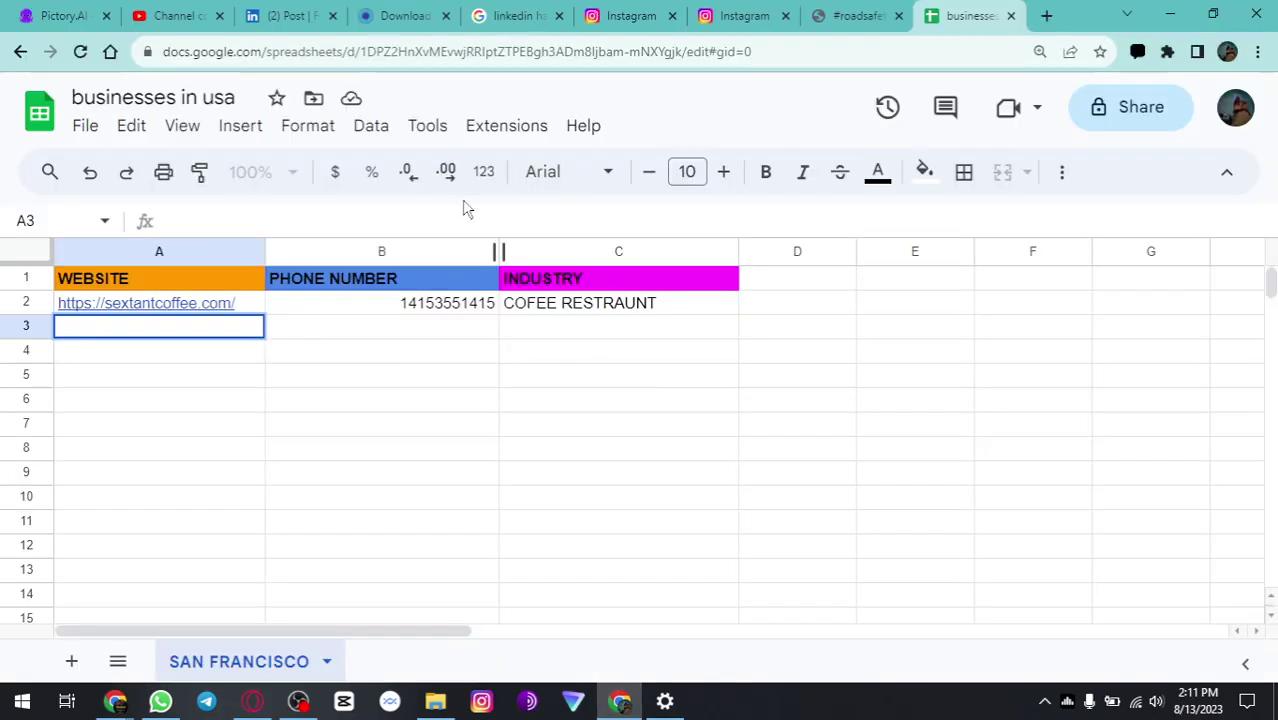
{"action": "key", "text": "Up"}
{"action": "key", "text": "Right"}
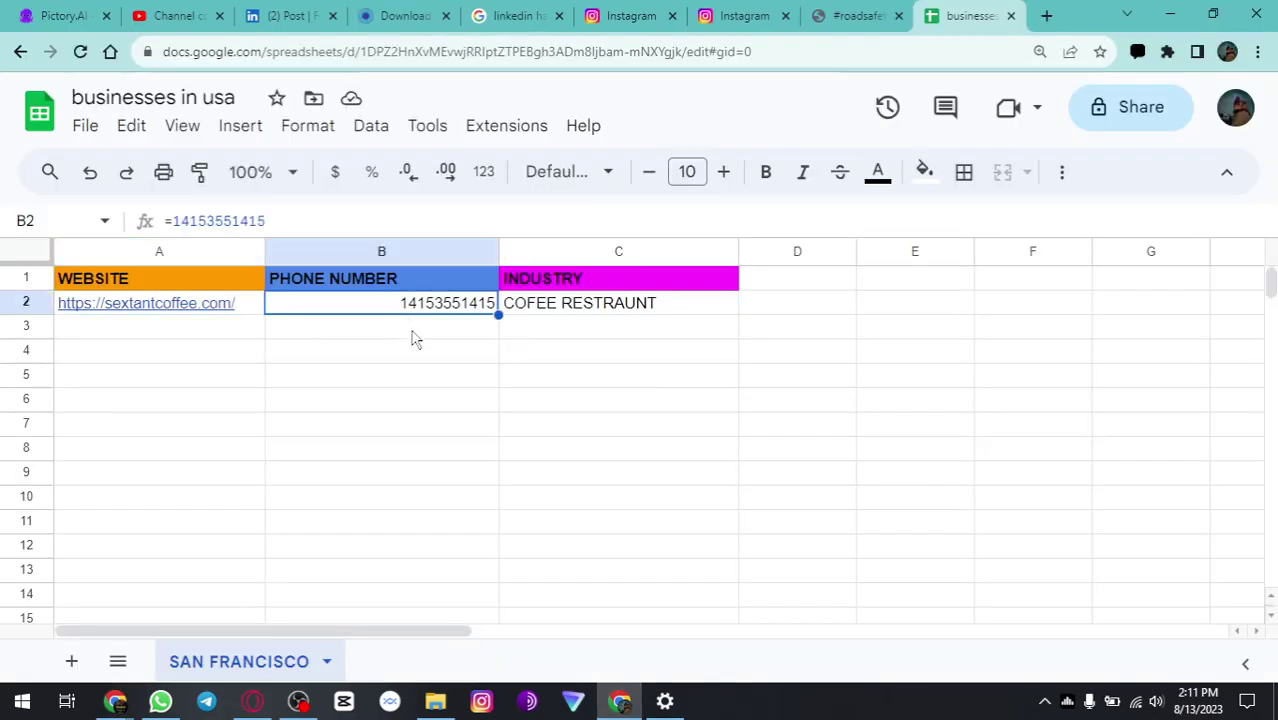
{"action": "left_click", "coordinate": [415, 337]}
{"action": "key", "text": "ctrl+v"}
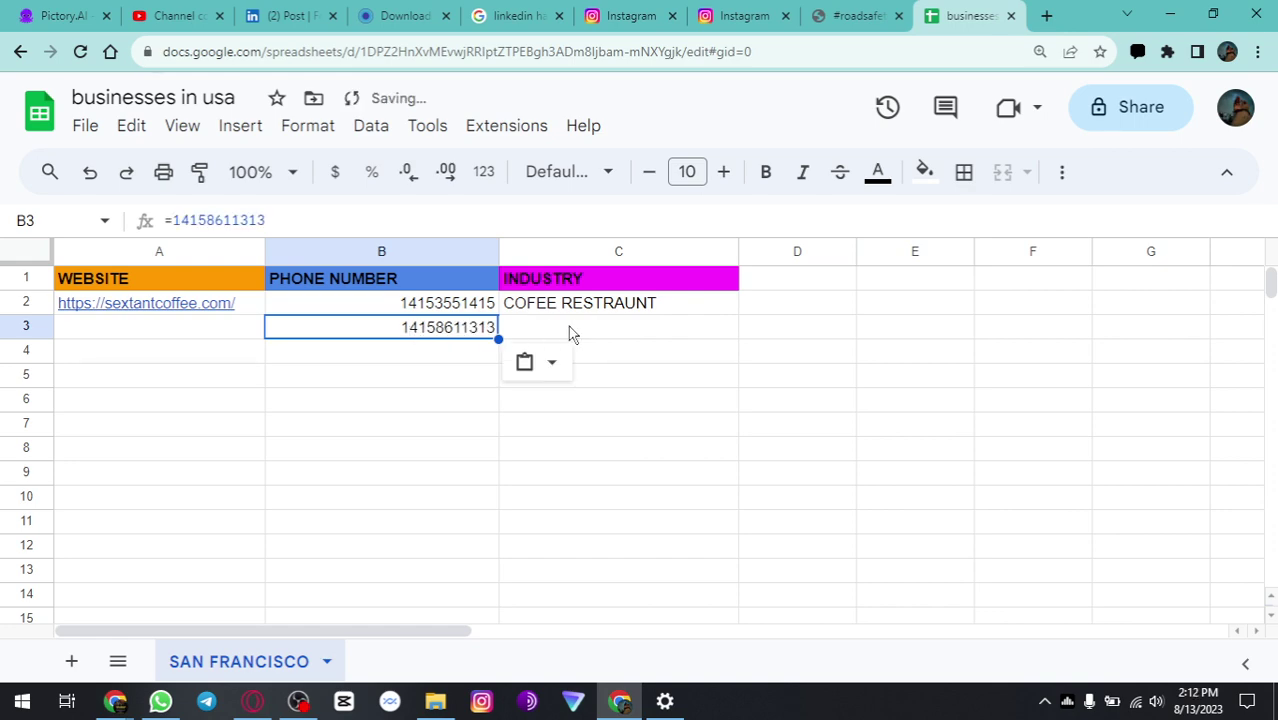
Step: Copy the sightglasscoffee.com address from its browser tab and paste it into cell A3 of the WEBSITE column
{"action": "left_click", "coordinate": [572, 331]}
{"action": "left_click", "coordinate": [178, 328]}
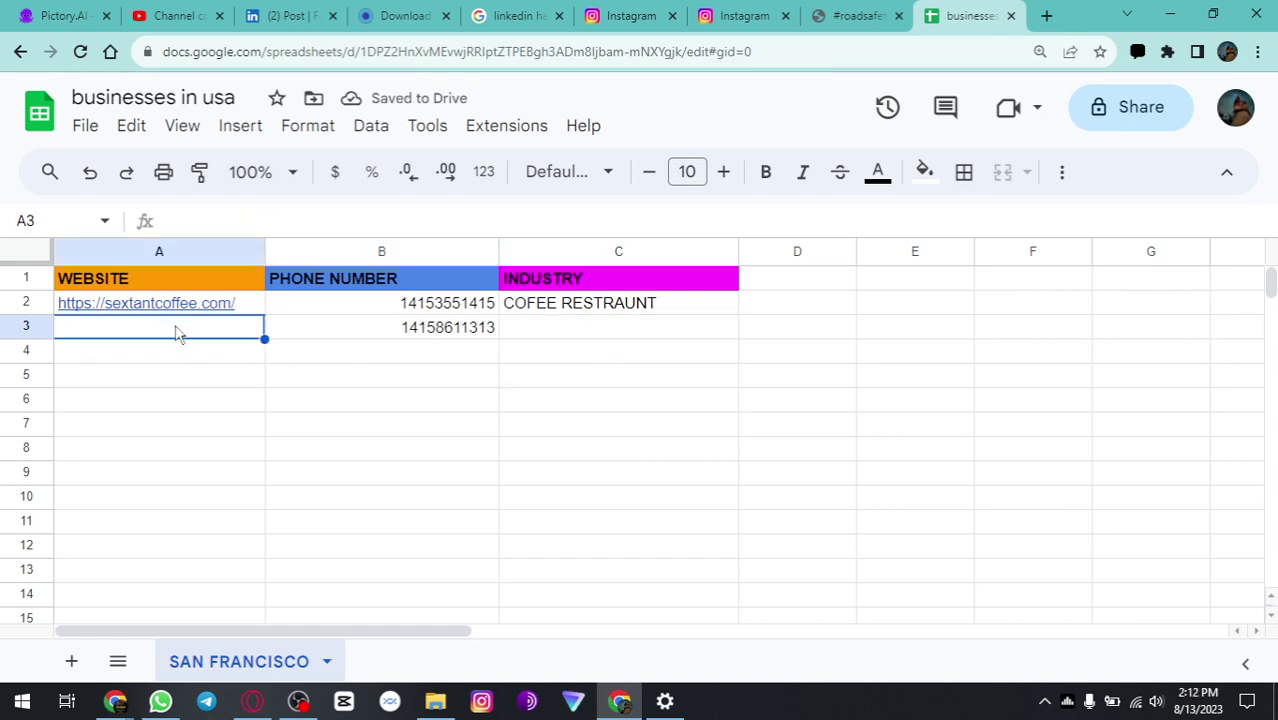
{"action": "key", "text": "alt+Tab"}
{"action": "left_click", "coordinate": [348, 14]}
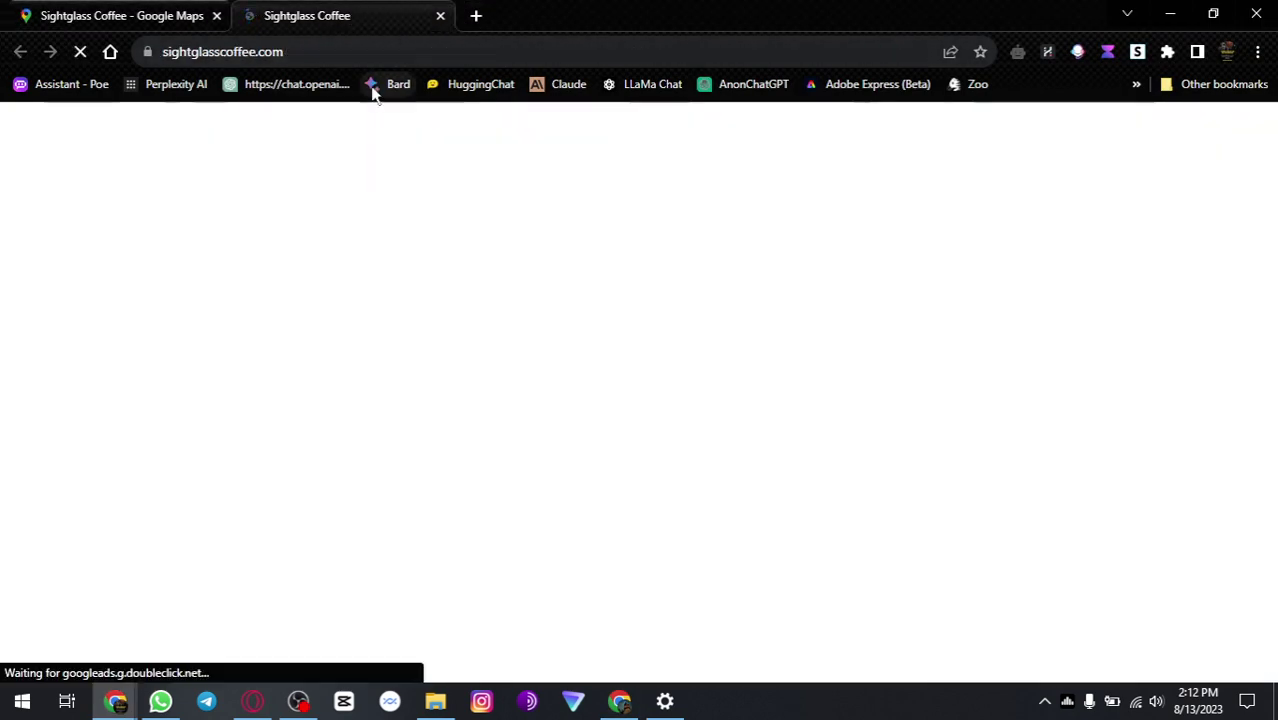
{"action": "left_click", "coordinate": [321, 51]}
{"action": "key", "text": "alt+Tab"}
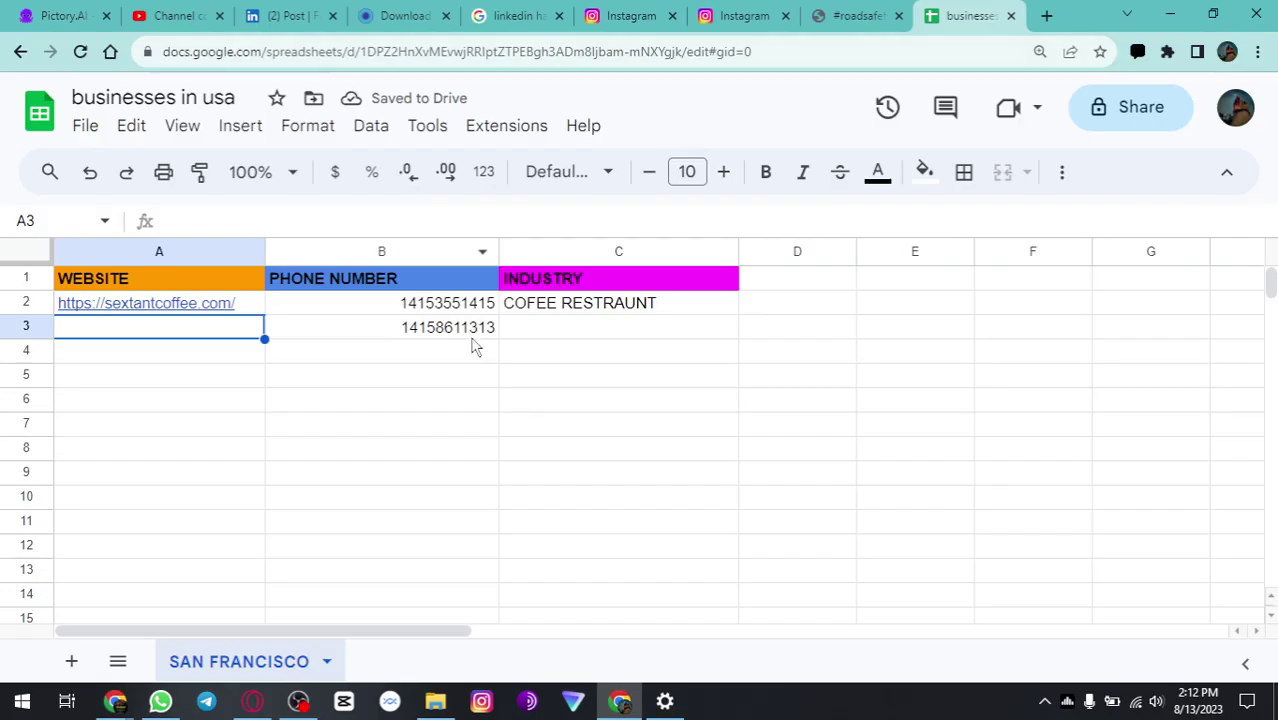
{"action": "key", "text": "ctrl+v"}
Step: Enter "coFEE RESTRAUNT" in the INDUSTRY column for Sightglass Coffee, cell C3
{"action": "left_click", "coordinate": [561, 338]}
{"action": "key", "text": "alt+Tab"}
{"action": "key", "text": "alt+Tab"}
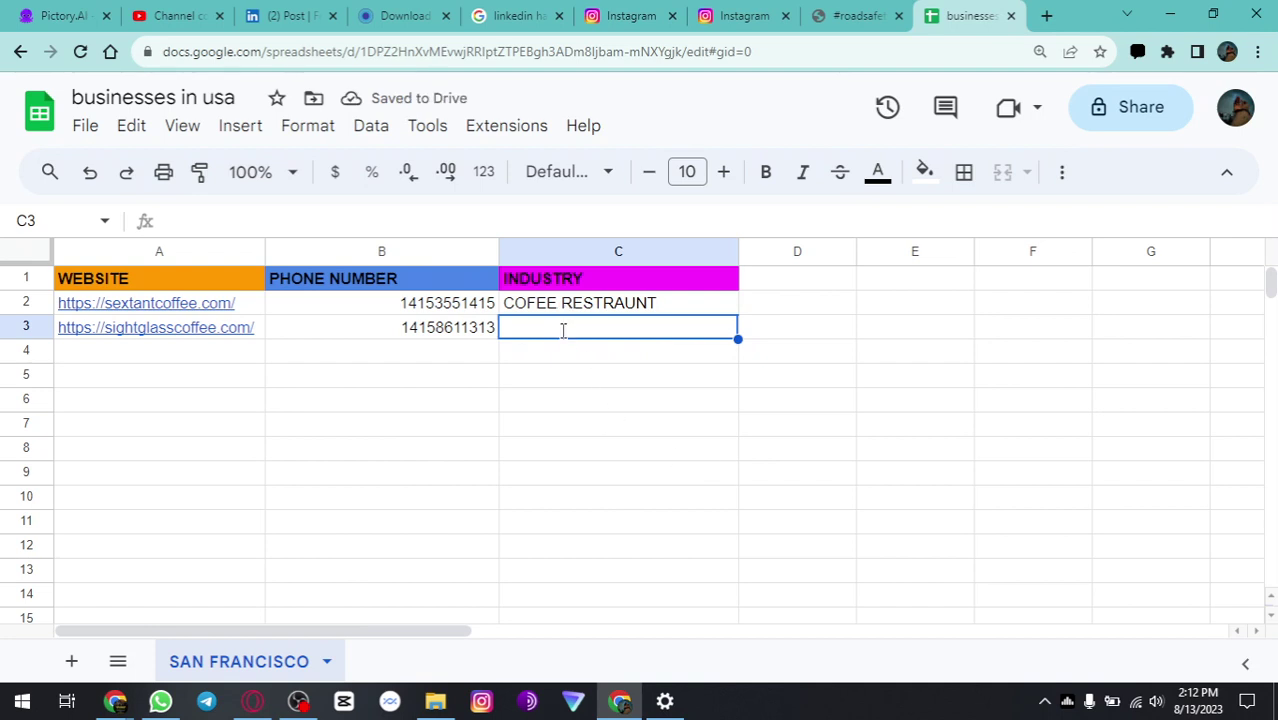
{"action": "type", "text": "cod"}
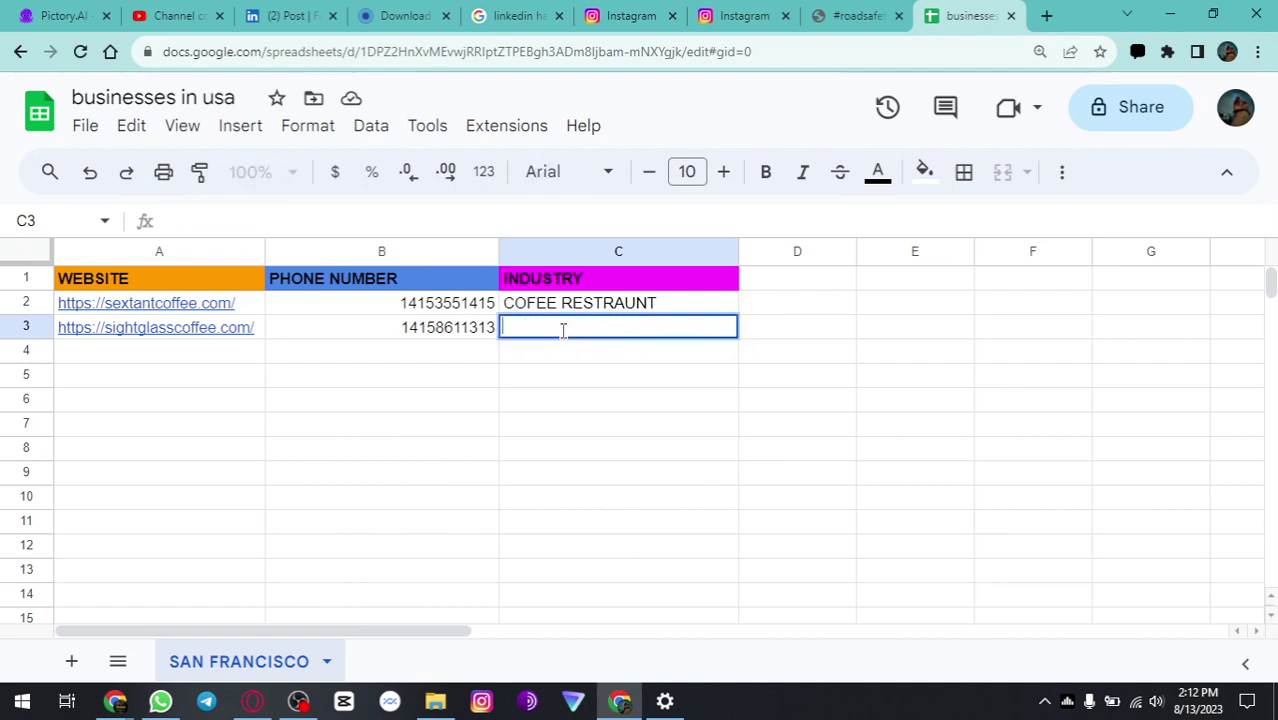
{"action": "key", "text": "ctrl+d"}
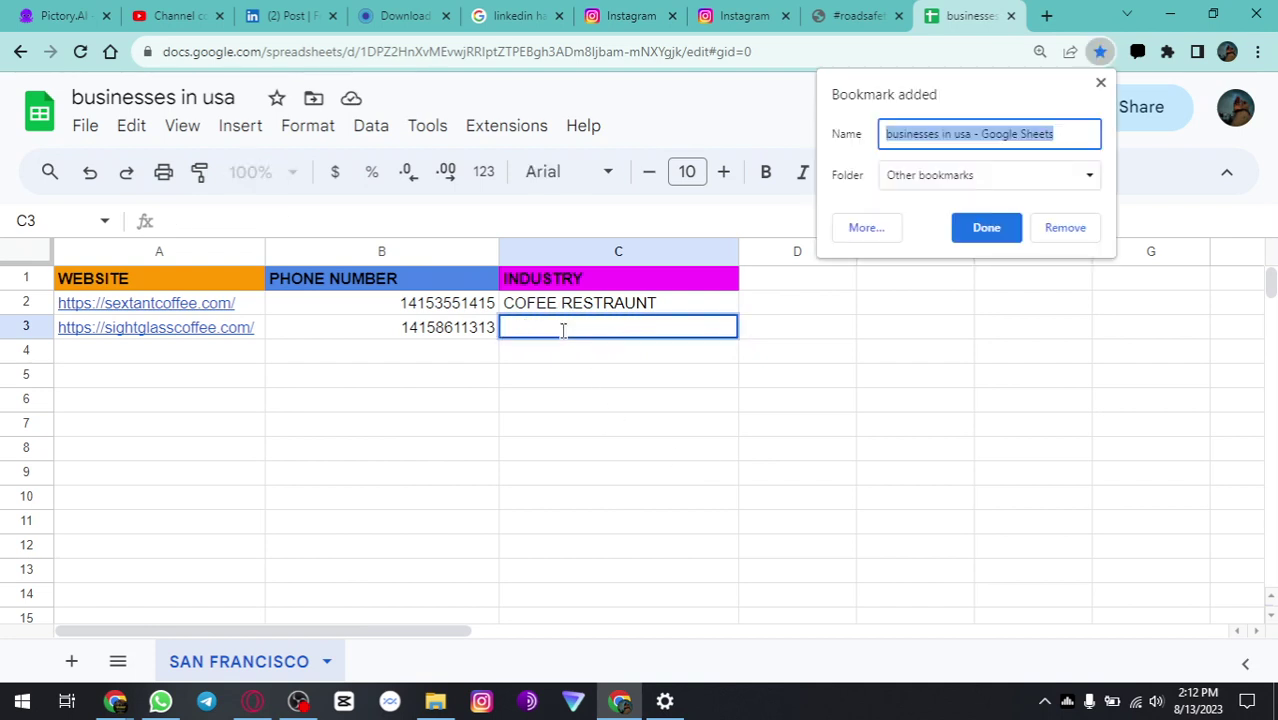
{"action": "left_click", "coordinate": [986, 228]}
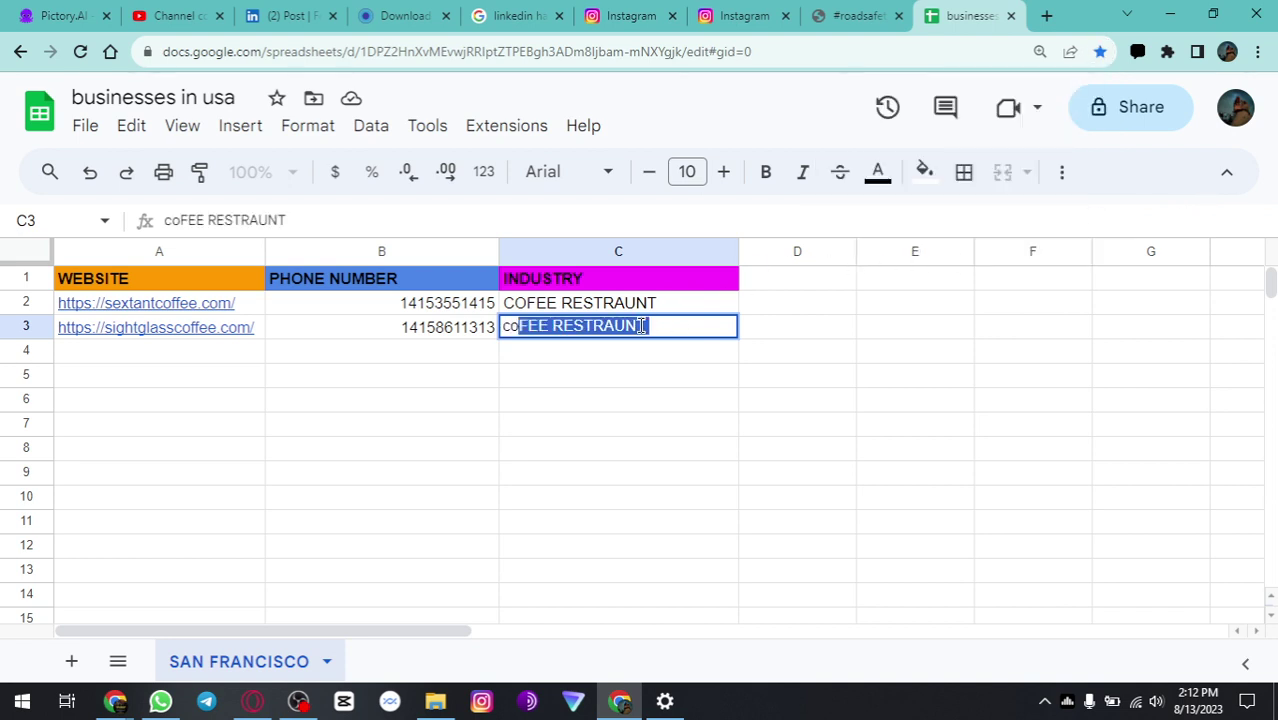
{"action": "key", "text": "Right"}
Step: Select cell A4 in the sheet and switch back to the Sightglass Coffee listing in Google Maps
{"action": "left_click", "coordinate": [163, 352]}
{"action": "key", "text": "alt+Tab"}
{"action": "key", "text": "alt+Tab"}
{"action": "key", "text": "alt+Tab"}
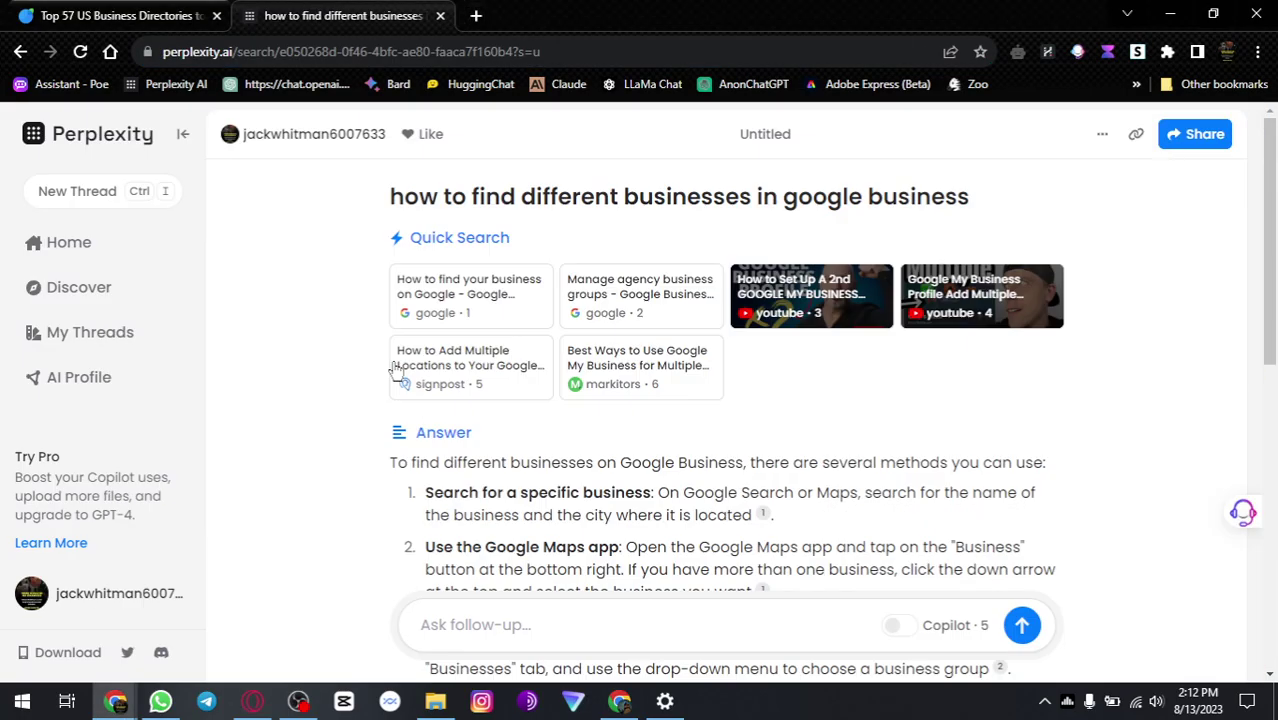
{"action": "key", "text": "alt+Tab"}
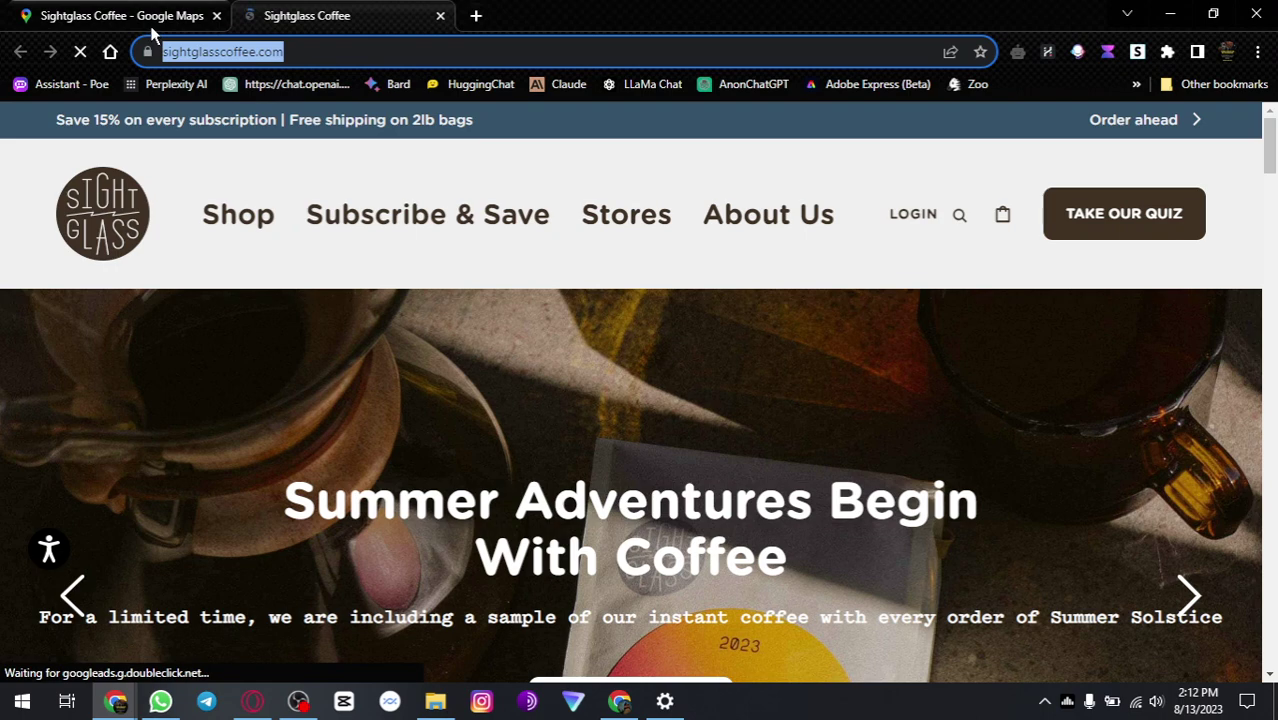
{"action": "left_click", "coordinate": [152, 18]}
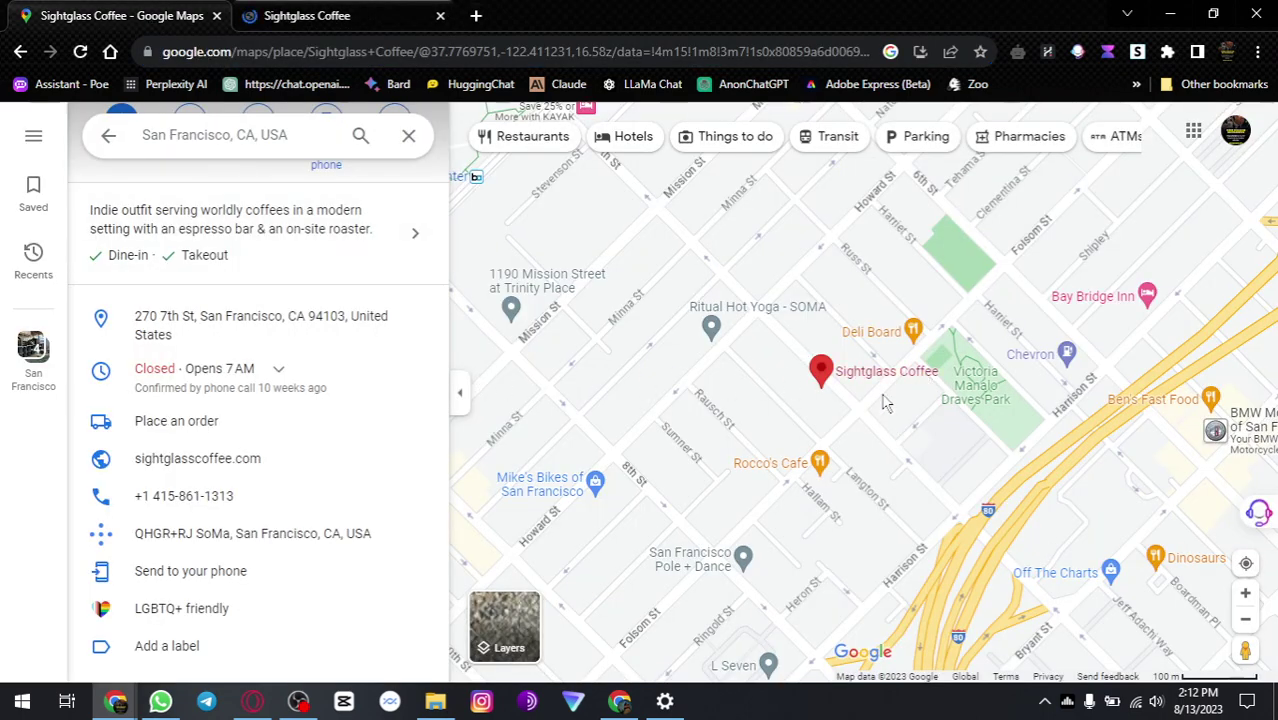
Step: Open the Deli Board listing on the map and open its deliboardsf.com website in a new tab
{"action": "left_click", "coordinate": [912, 338]}
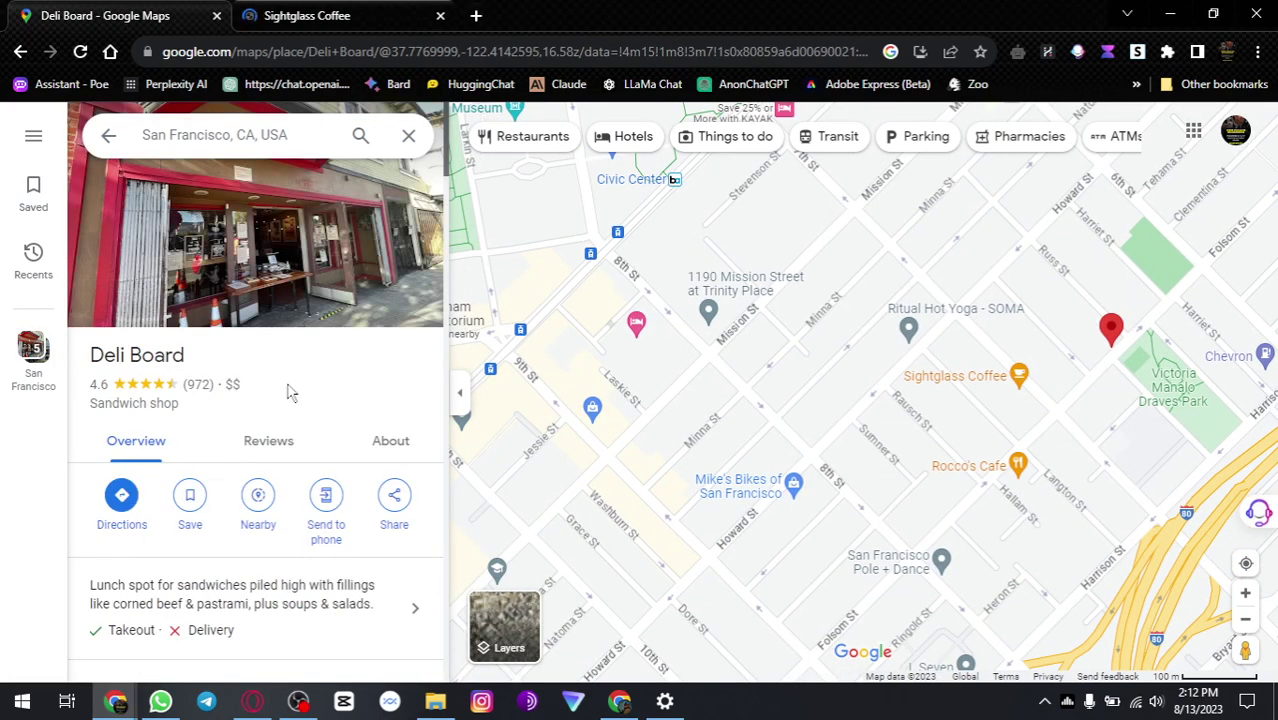
{"action": "scroll", "coordinate": [288, 390], "scroll_direction": "down", "scroll_amount": 1}
{"action": "scroll", "coordinate": [323, 401], "scroll_direction": "down", "scroll_amount": 2}
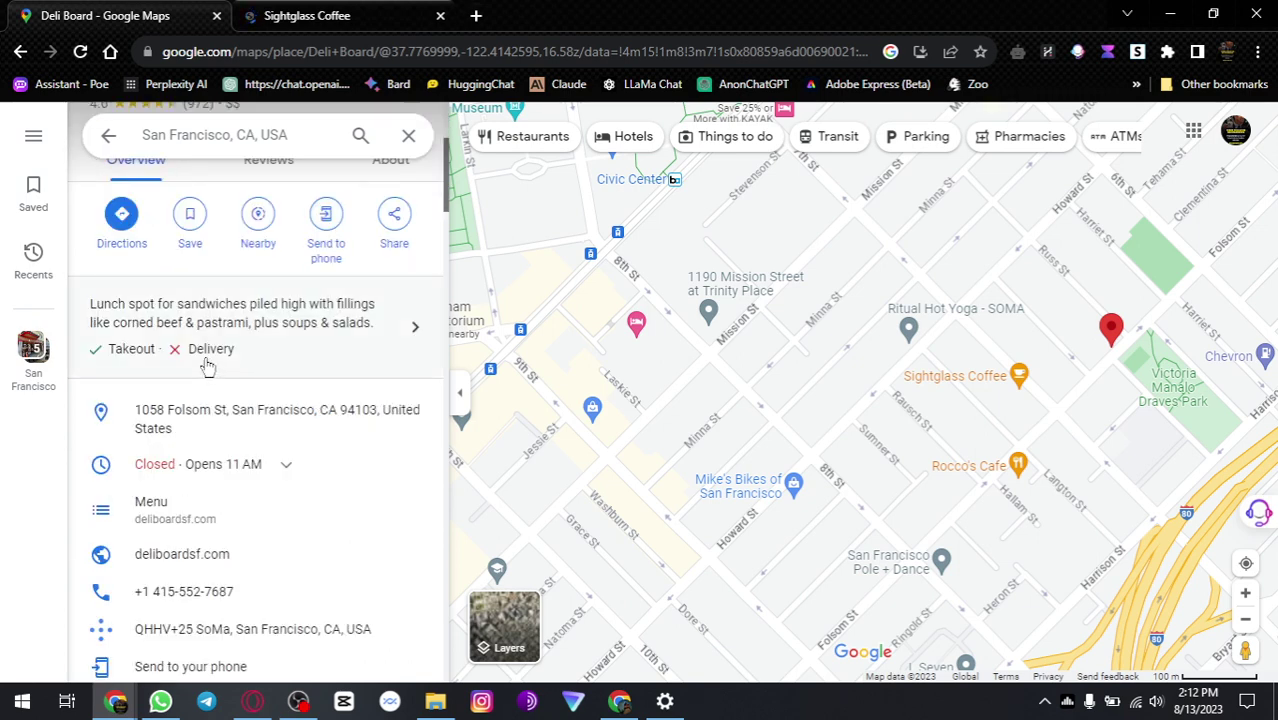
{"action": "scroll", "coordinate": [288, 350], "scroll_direction": "down", "scroll_amount": 1}
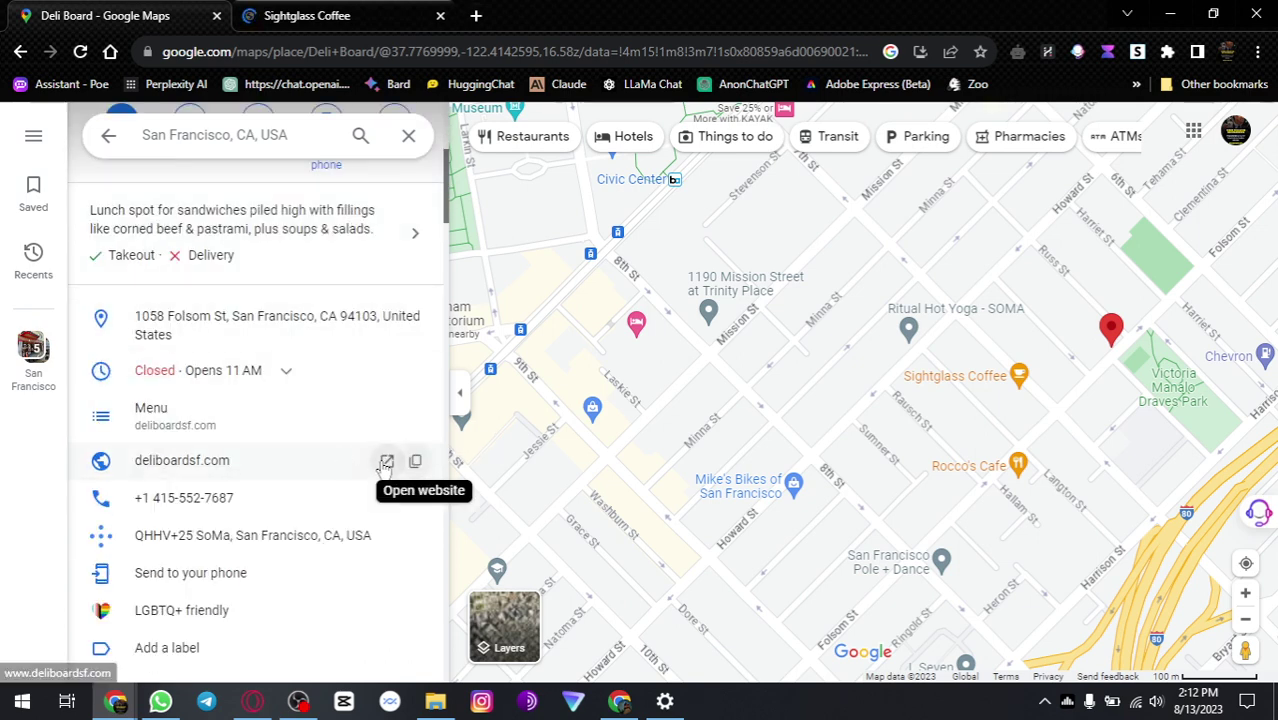
{"action": "left_click", "coordinate": [386, 462]}
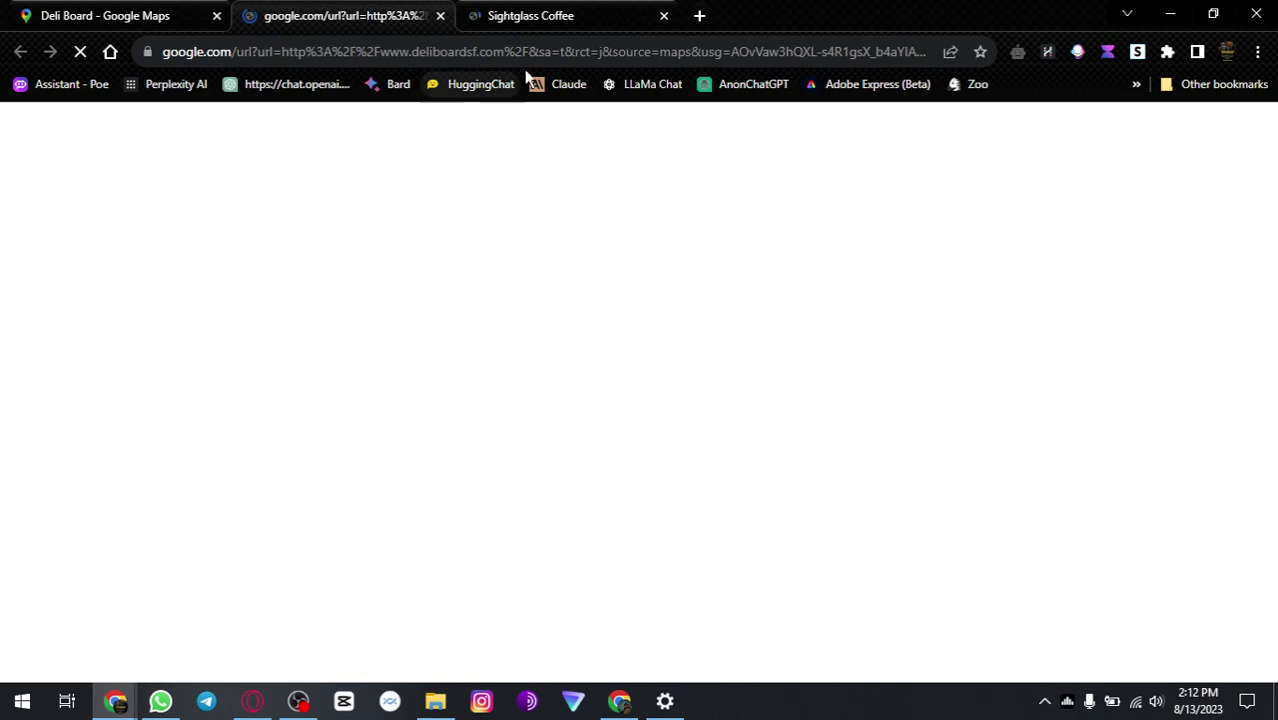
{"action": "left_click", "coordinate": [103, 18]}
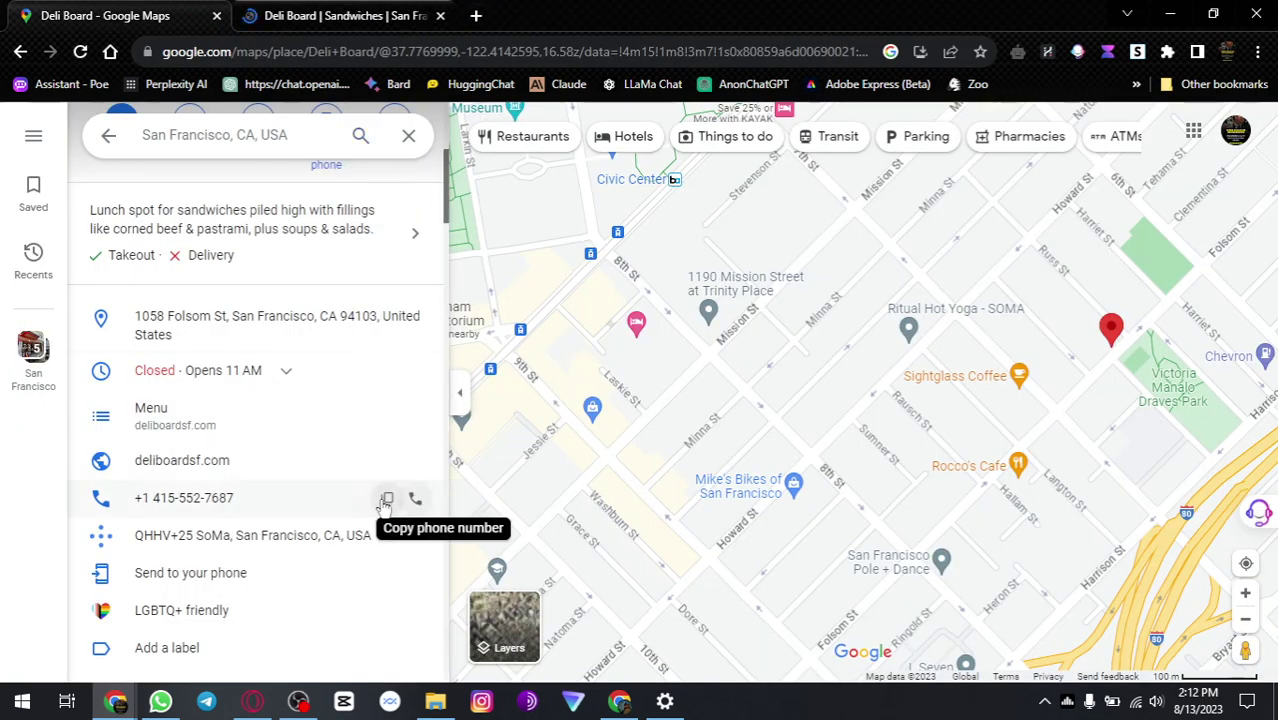
{"action": "left_click", "coordinate": [386, 500]}
{"action": "key", "text": "alt+Tab"}
{"action": "key", "text": "alt+Tab"}
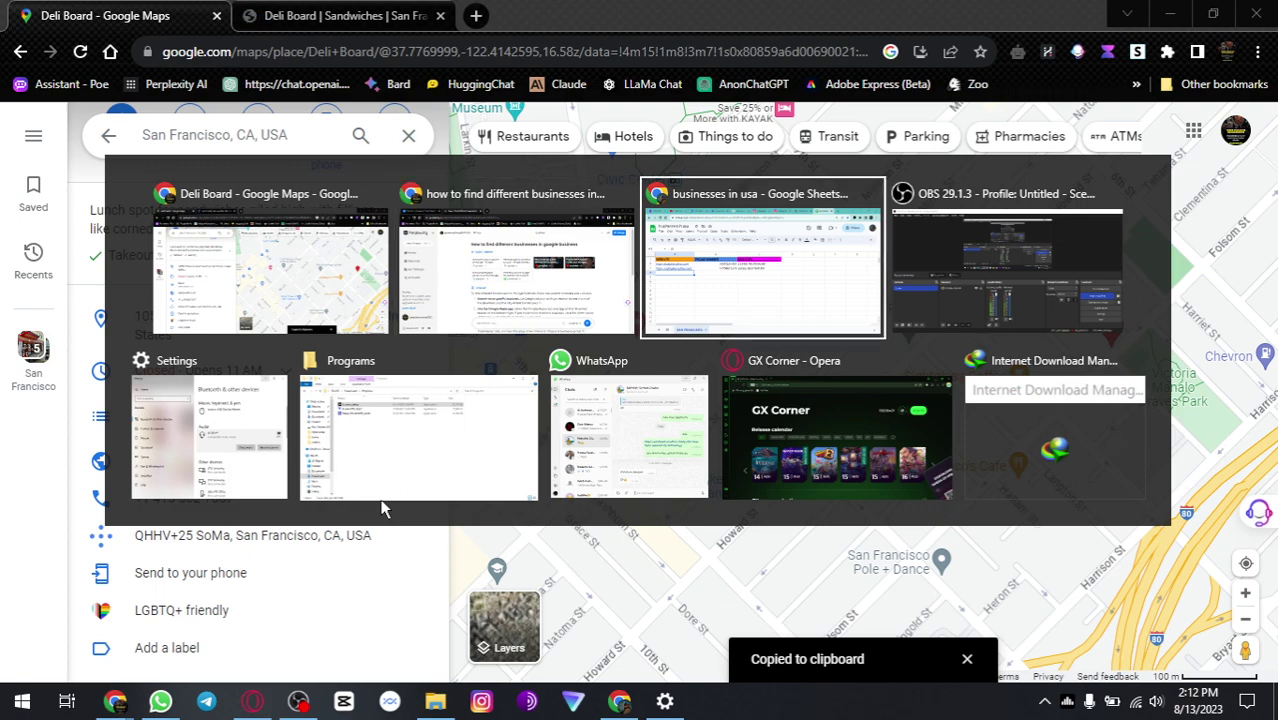
{"action": "left_click", "coordinate": [409, 361]}
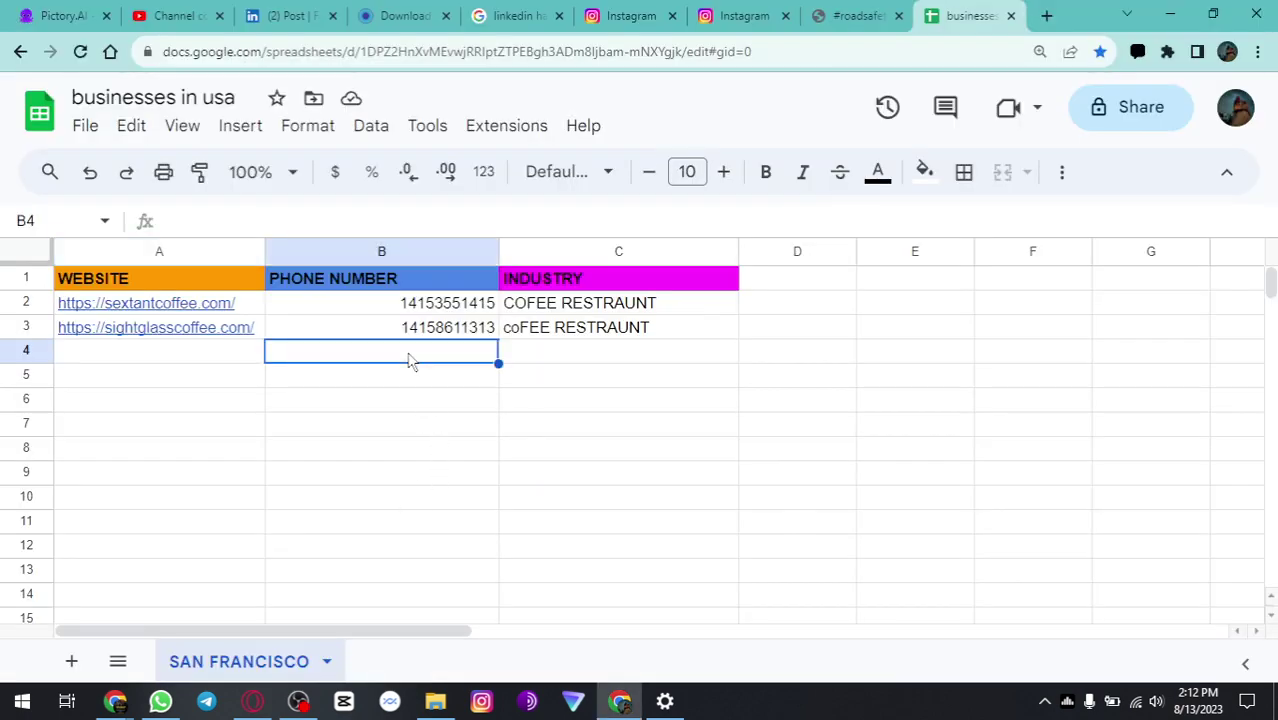
{"action": "key", "text": "ctrl+v"}
Step: Copy the deliboardsf.com address from its browser tab and paste it into cell A4 of the WEBSITE column
{"action": "left_click", "coordinate": [190, 364]}
{"action": "key", "text": "alt+Tab"}
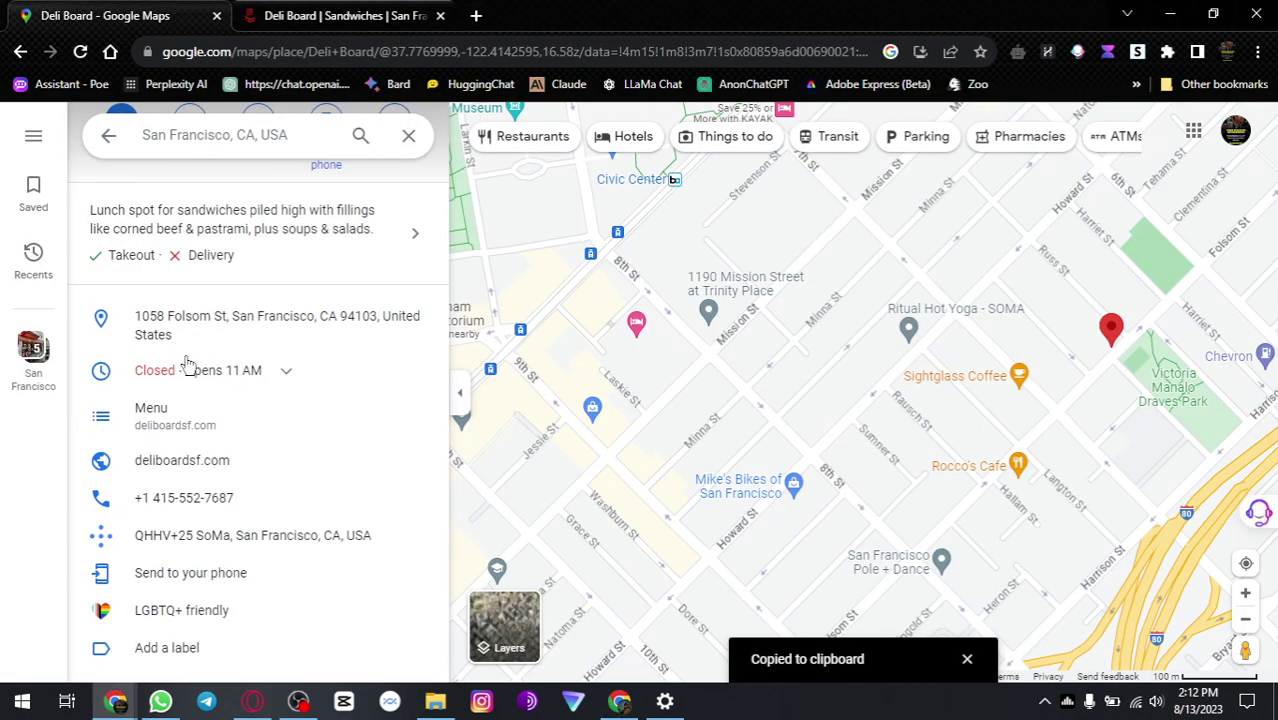
{"action": "left_click", "coordinate": [375, 28]}
{"action": "left_click", "coordinate": [316, 51]}
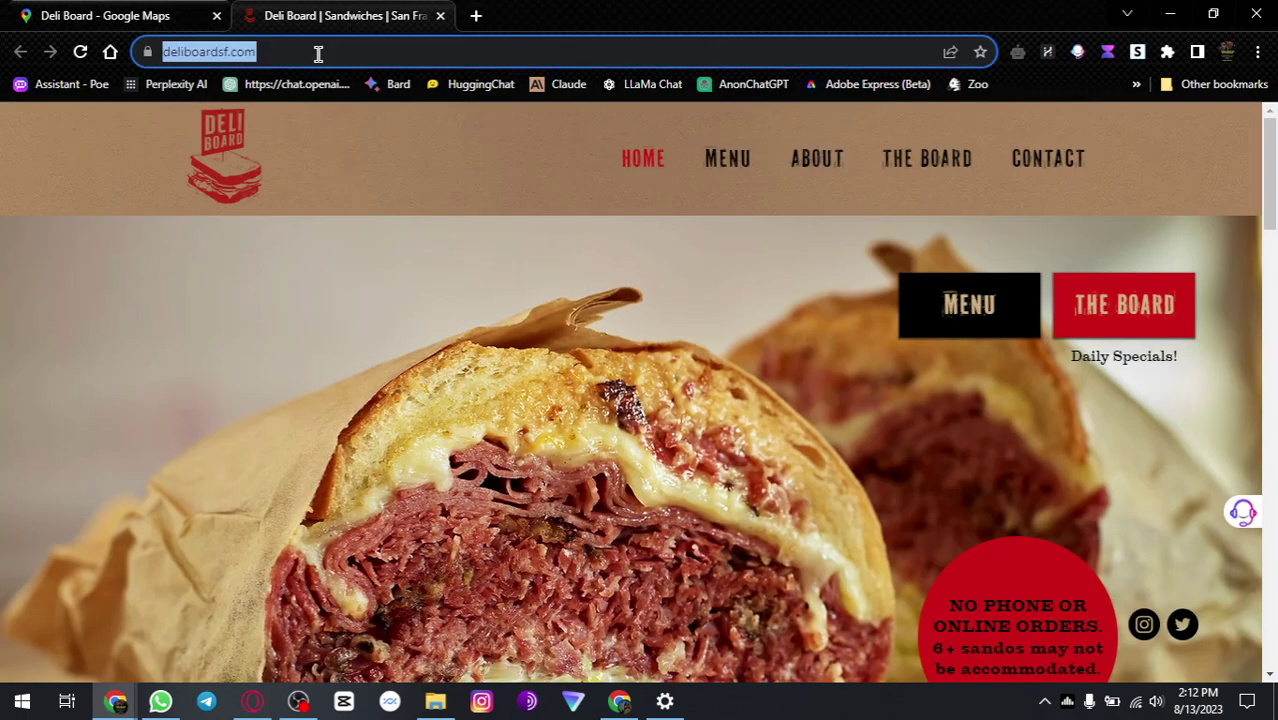
{"action": "key", "text": "ctrl+c"}
{"action": "key", "text": "alt+Tab"}
{"action": "key", "text": "ctrl+v"}
Step: Recheck the Deli Board website and listing, and enter "restraunt" as its industry in cell C4 of the sheet
{"action": "left_click", "coordinate": [587, 358]}
{"action": "key", "text": "alt+Tab"}
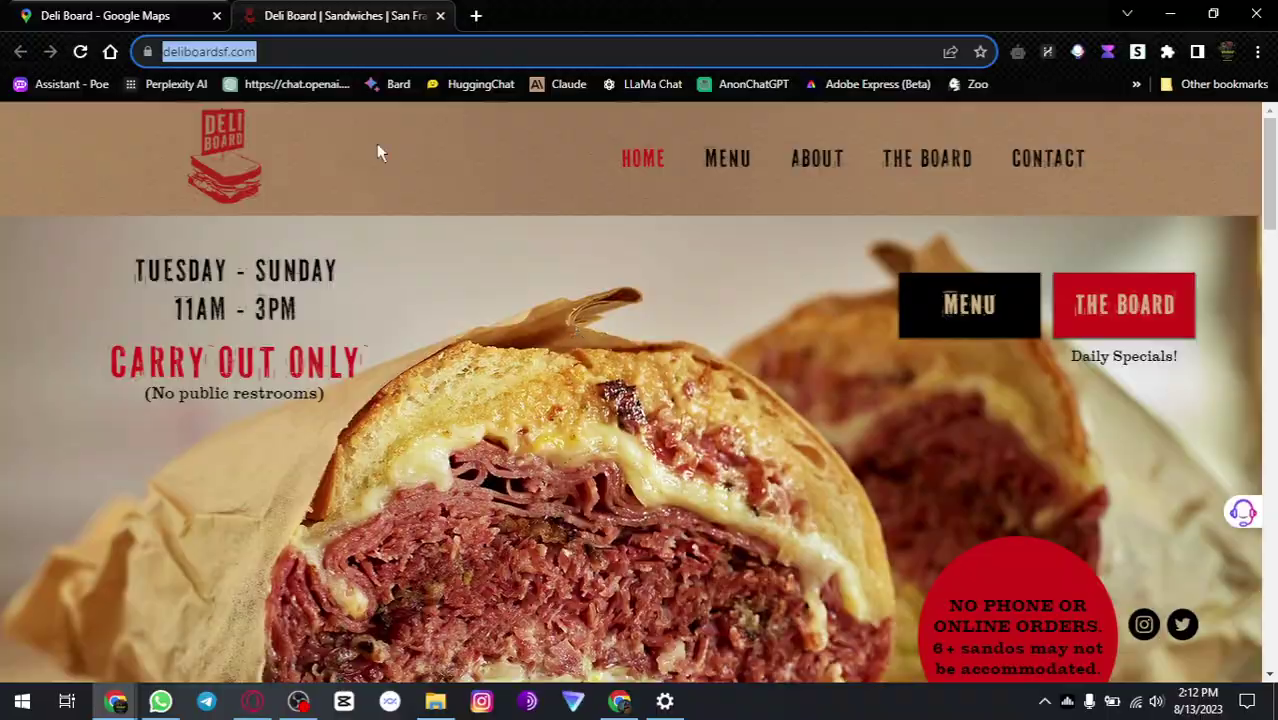
{"action": "key", "text": "alt+Tab"}
{"action": "key", "text": "alt+Tab"}
{"action": "left_click", "coordinate": [130, 15]}
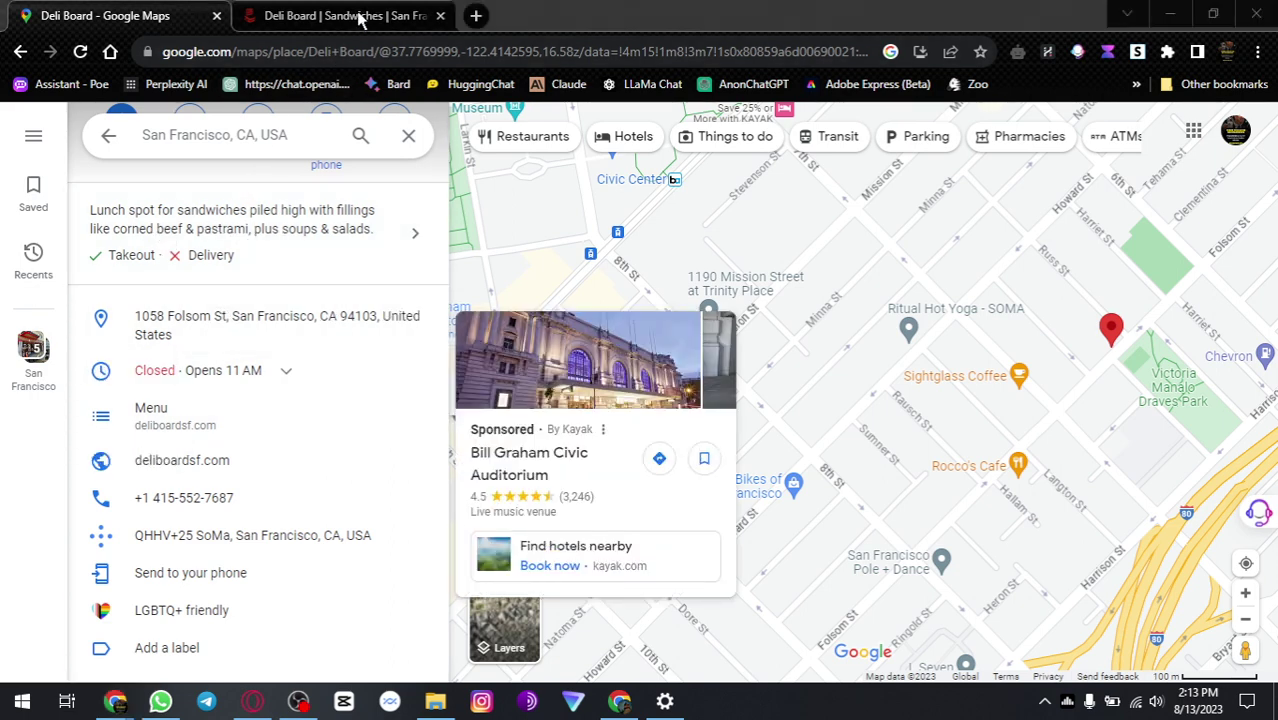
{"action": "key", "text": "alt+Tab"}
{"action": "double_click", "coordinate": [627, 352]}
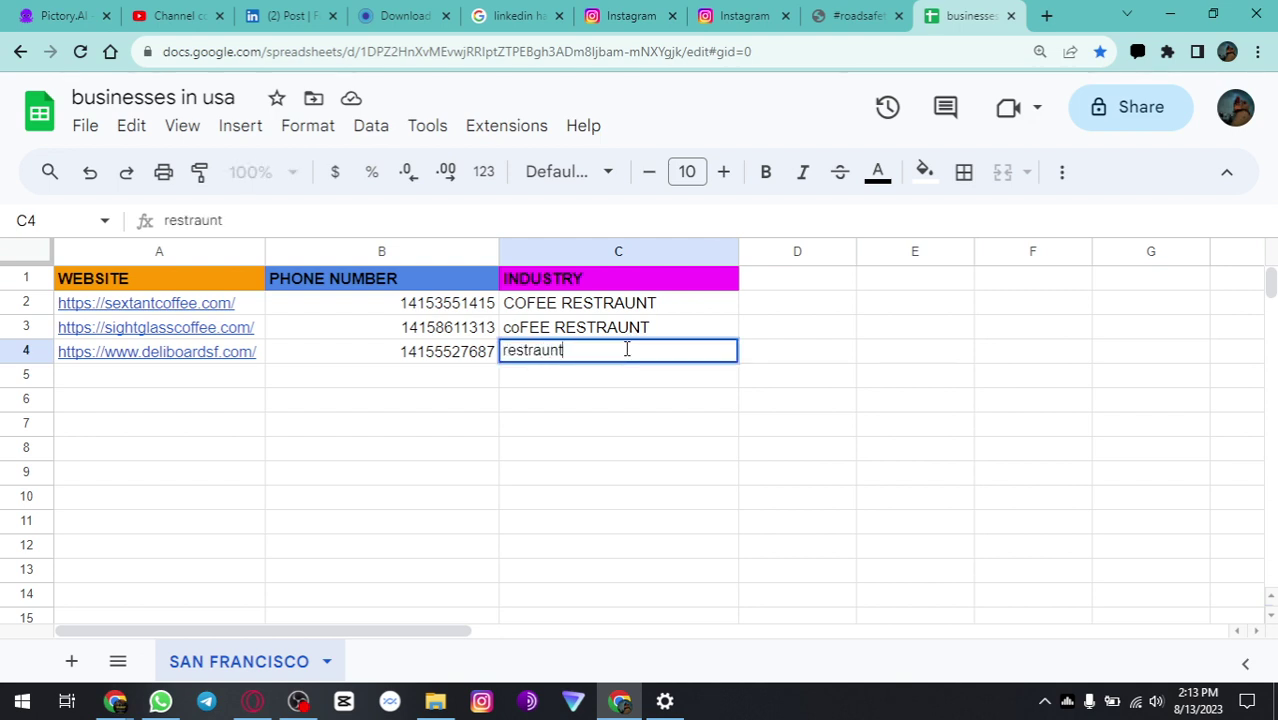
{"action": "left_click", "coordinate": [170, 380]}
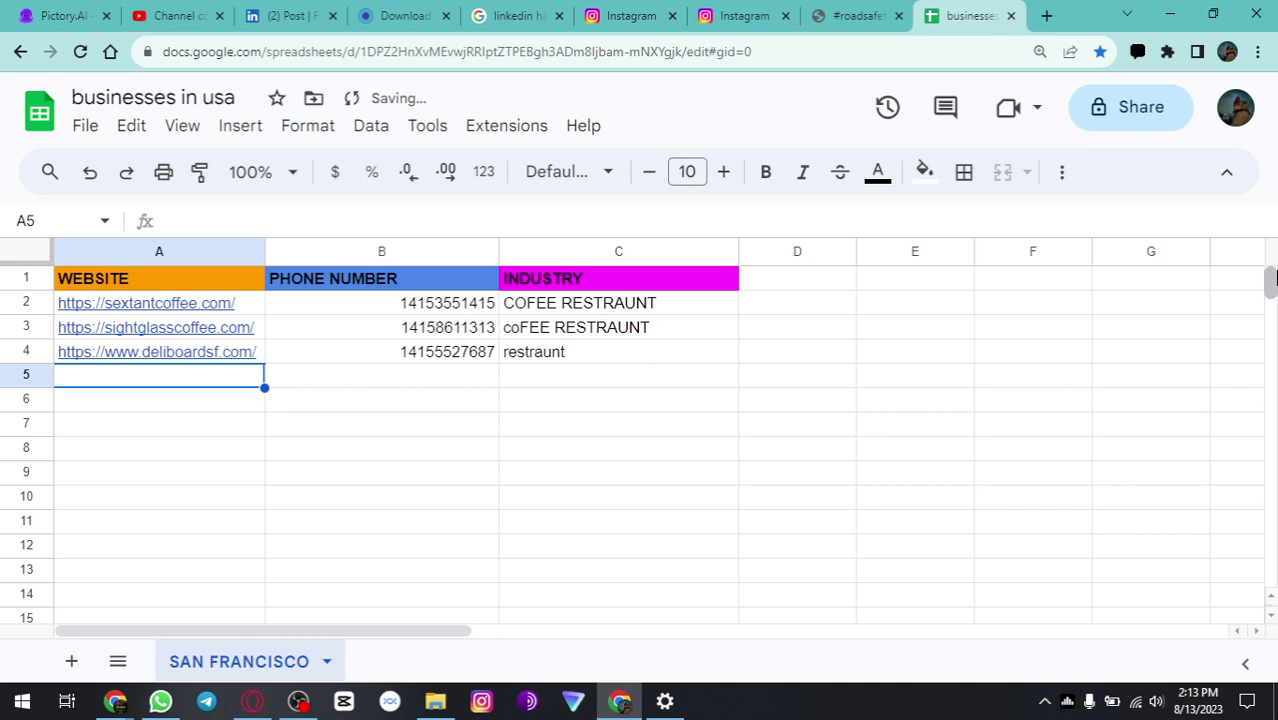
Step: Switch back to Google Maps, open the Rocco's Cafe listing and open its roccoscafe.com website in a new tab
{"action": "key", "text": "alt+Tab"}
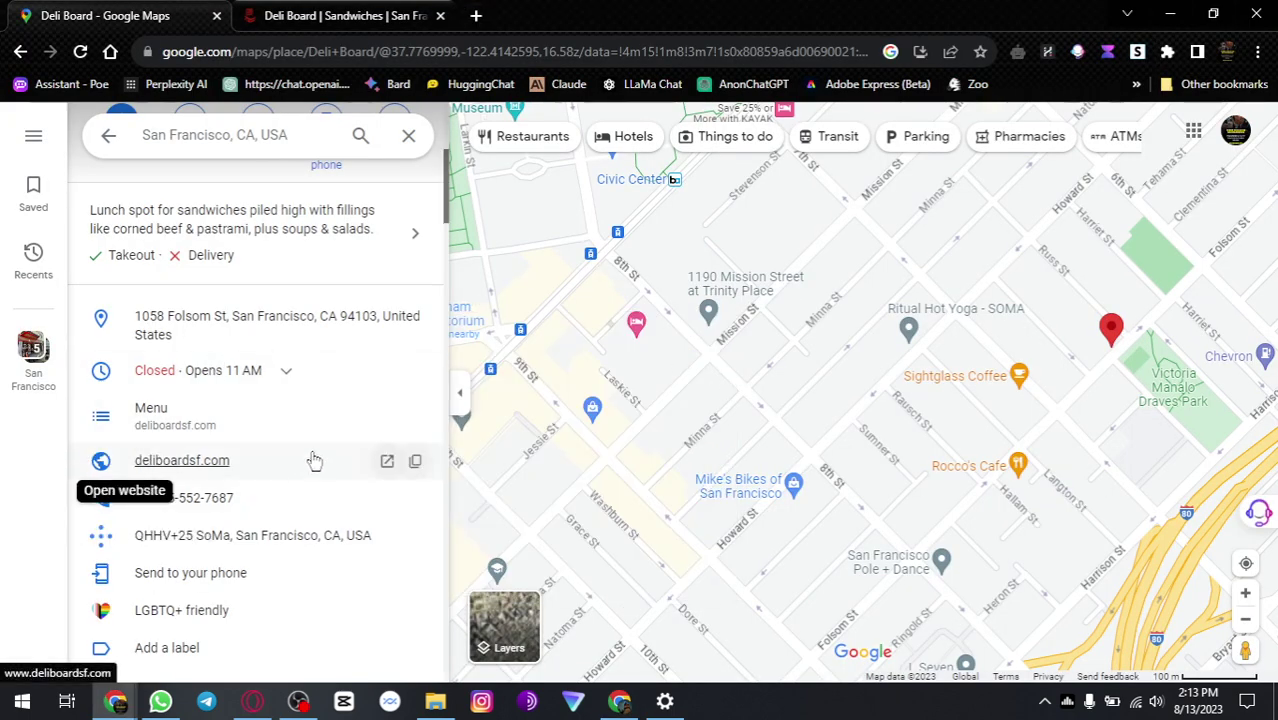
{"action": "left_click_drag", "start_coordinate": [1097, 407], "coordinate": [920, 438]}
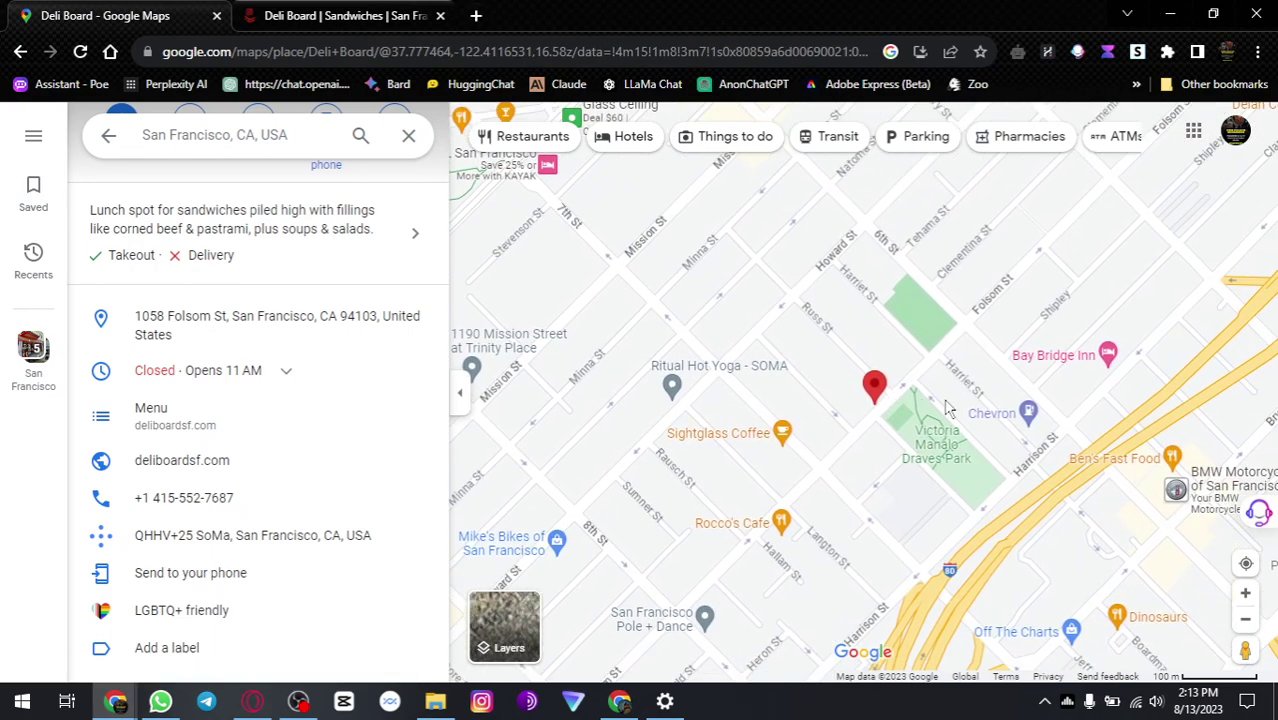
{"action": "left_click_drag", "start_coordinate": [999, 385], "coordinate": [1001, 291]}
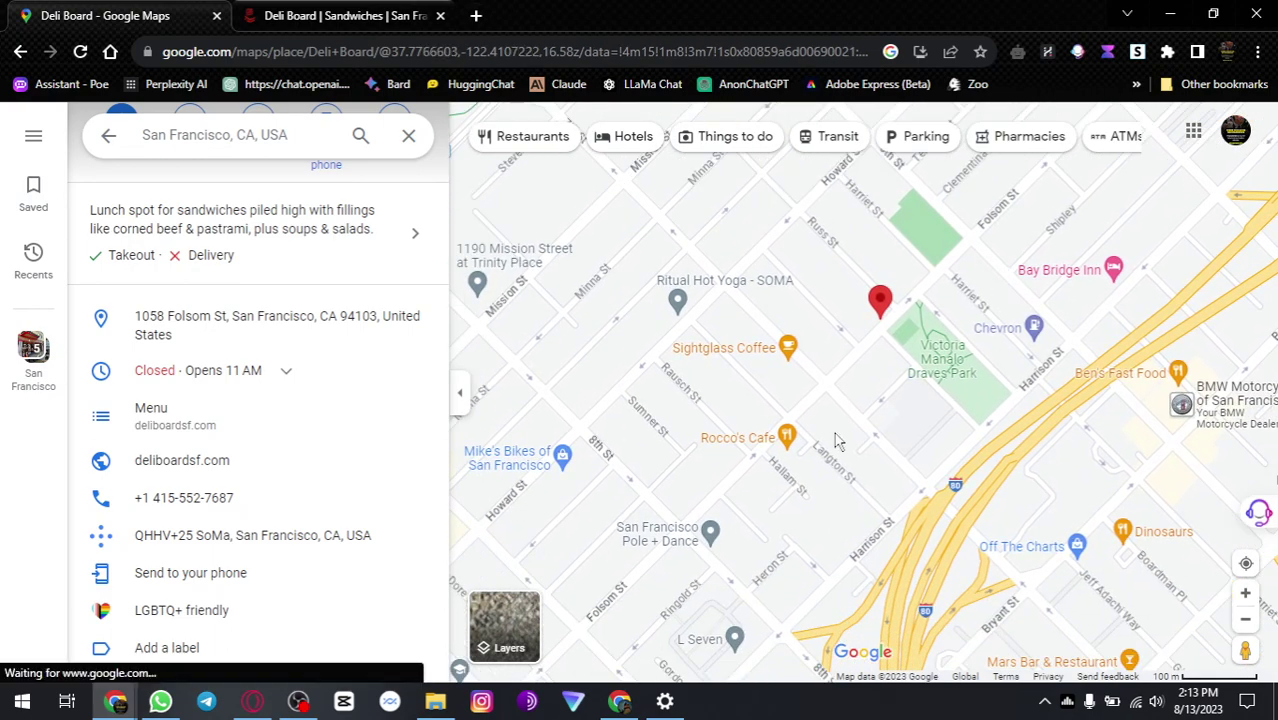
{"action": "left_click", "coordinate": [829, 407]}
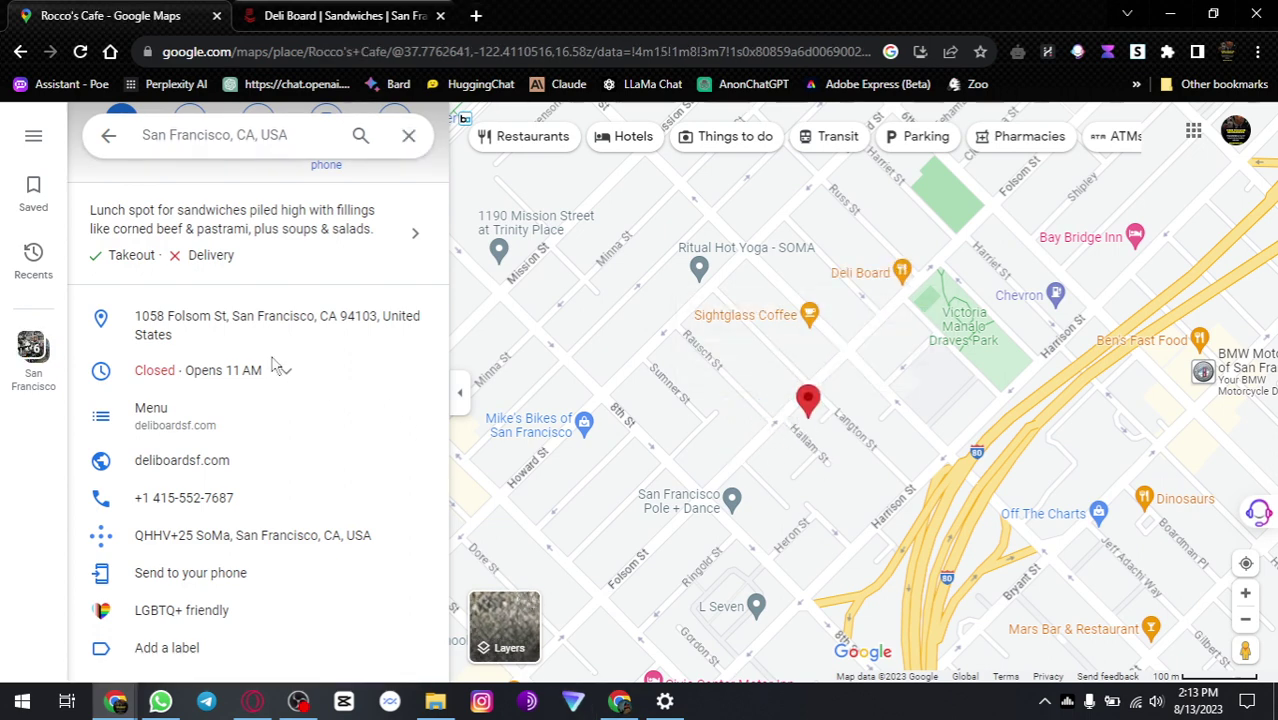
{"action": "scroll", "coordinate": [264, 352], "scroll_direction": "down", "scroll_amount": 3}
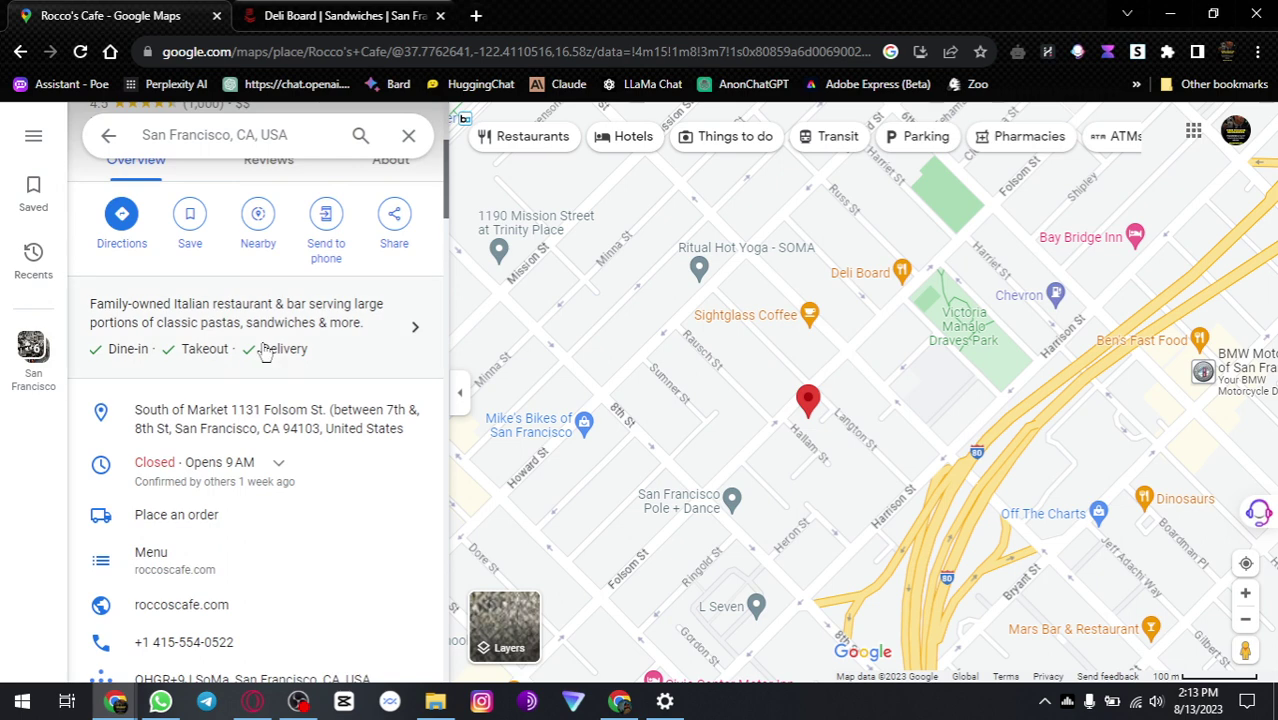
{"action": "scroll", "coordinate": [265, 352], "scroll_direction": "down", "scroll_amount": 1}
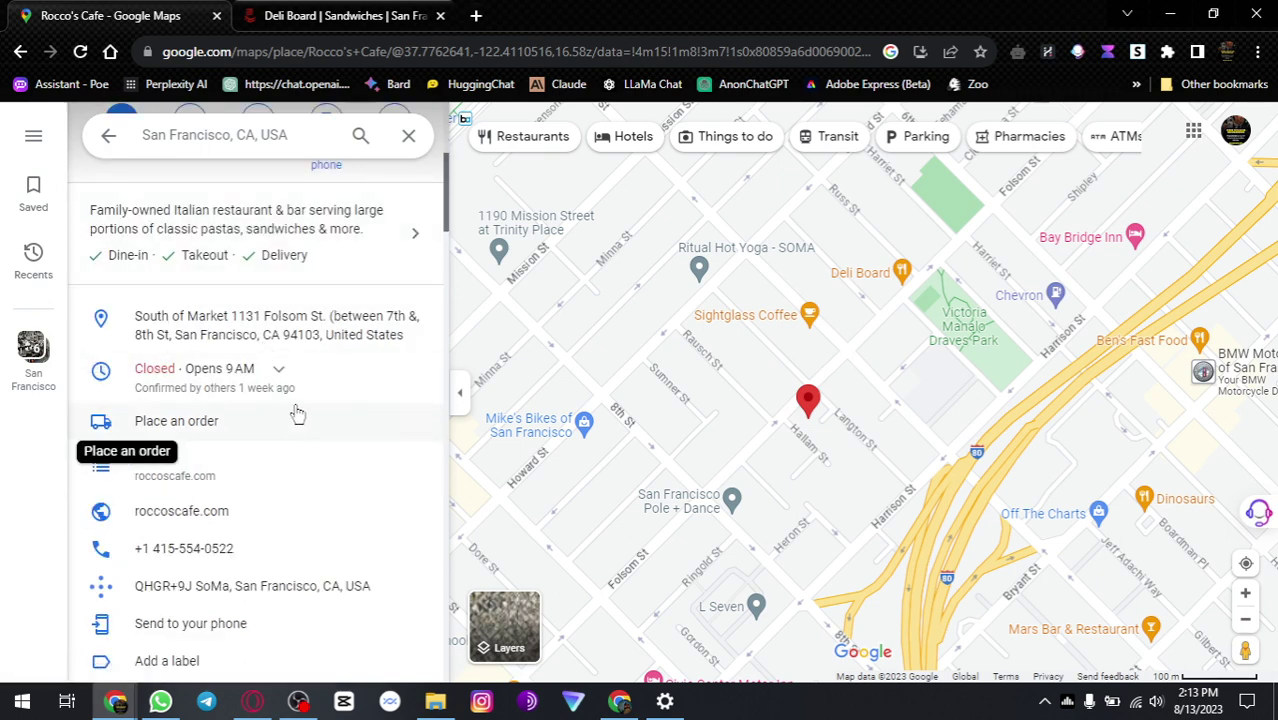
{"action": "scroll", "coordinate": [300, 422], "scroll_direction": "down", "scroll_amount": 1}
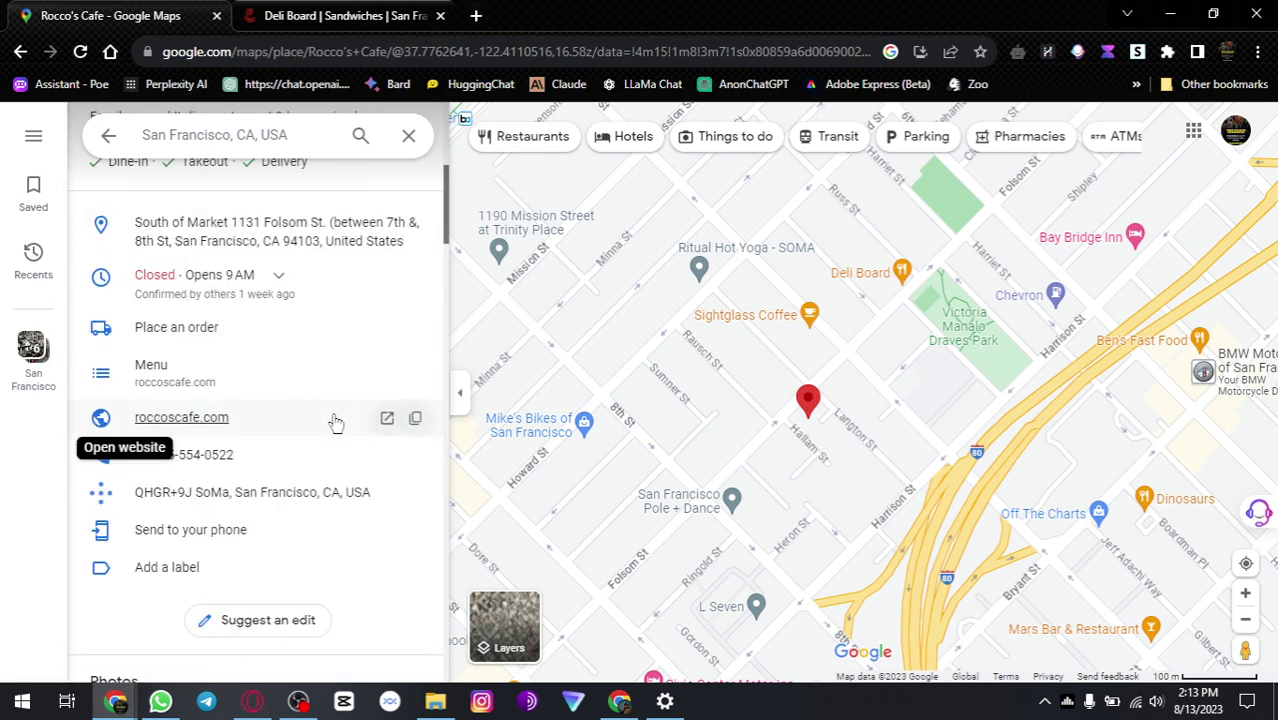
{"action": "left_click", "coordinate": [388, 420]}
{"action": "left_click", "coordinate": [180, 20]}
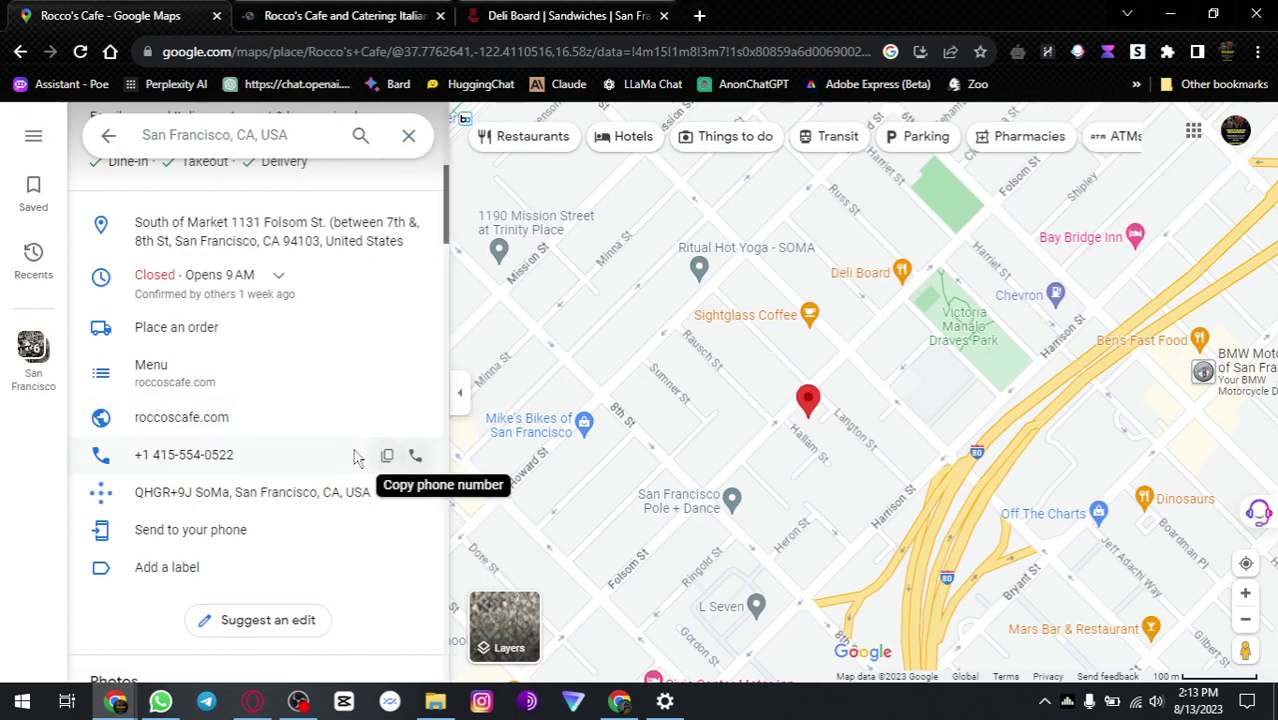
{"action": "left_click", "coordinate": [388, 456]}
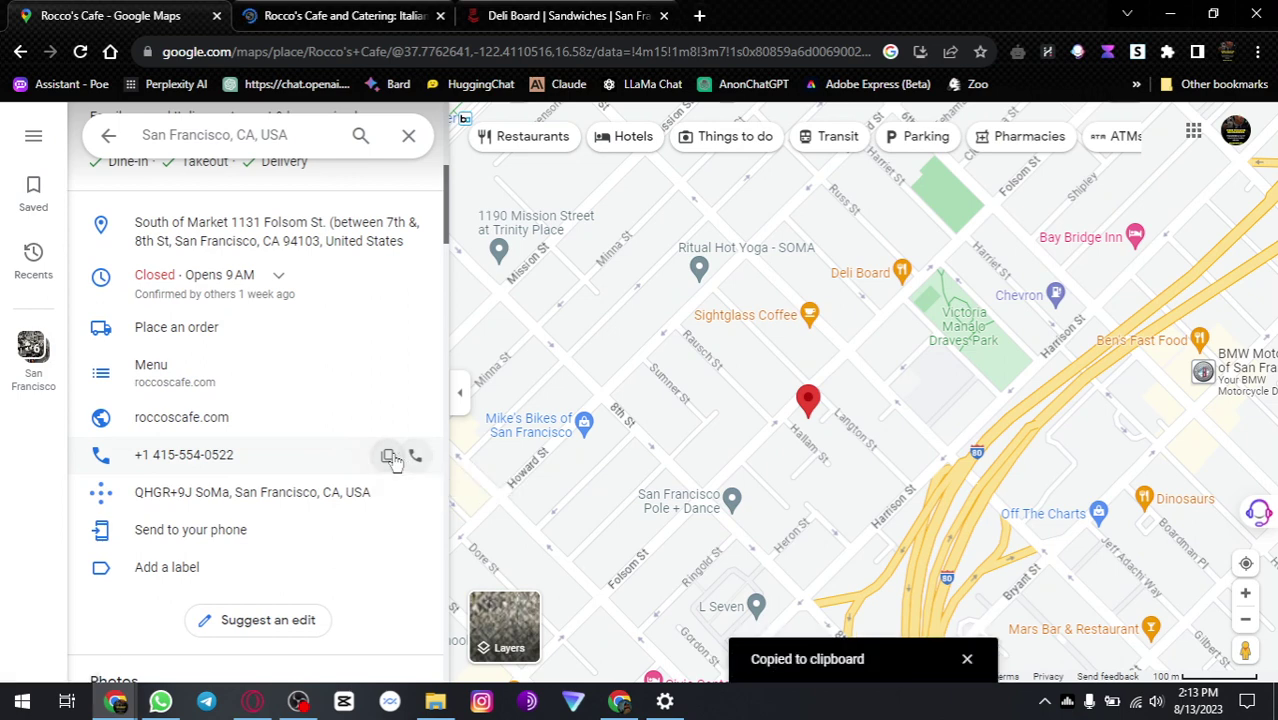
{"action": "key", "text": "alt+Tab"}
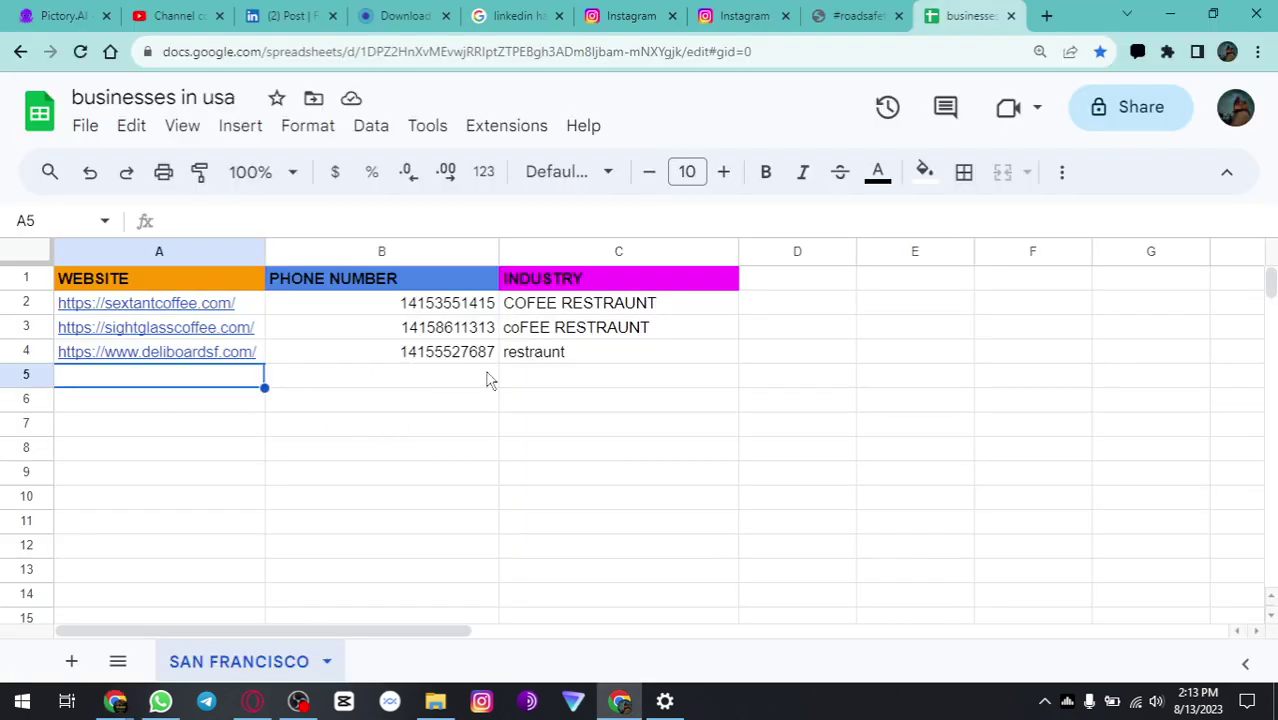
{"action": "left_click", "coordinate": [422, 394]}
{"action": "key", "text": "ctrl+v"}
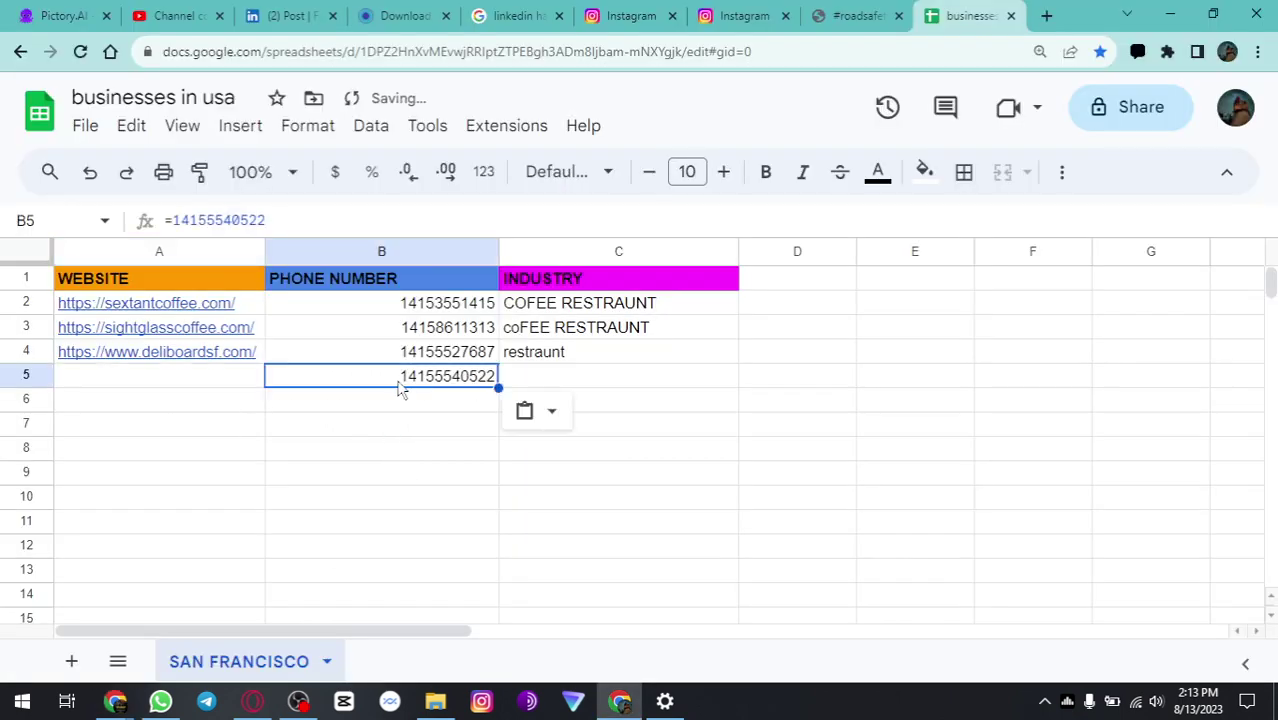
Step: Copy the roccoscafe.com address from its browser tab and paste it into cell A5 of the WEBSITE column
{"action": "left_click", "coordinate": [226, 385]}
{"action": "key", "text": "alt+Tab"}
{"action": "left_click", "coordinate": [370, 20]}
{"action": "left_click", "coordinate": [369, 52]}
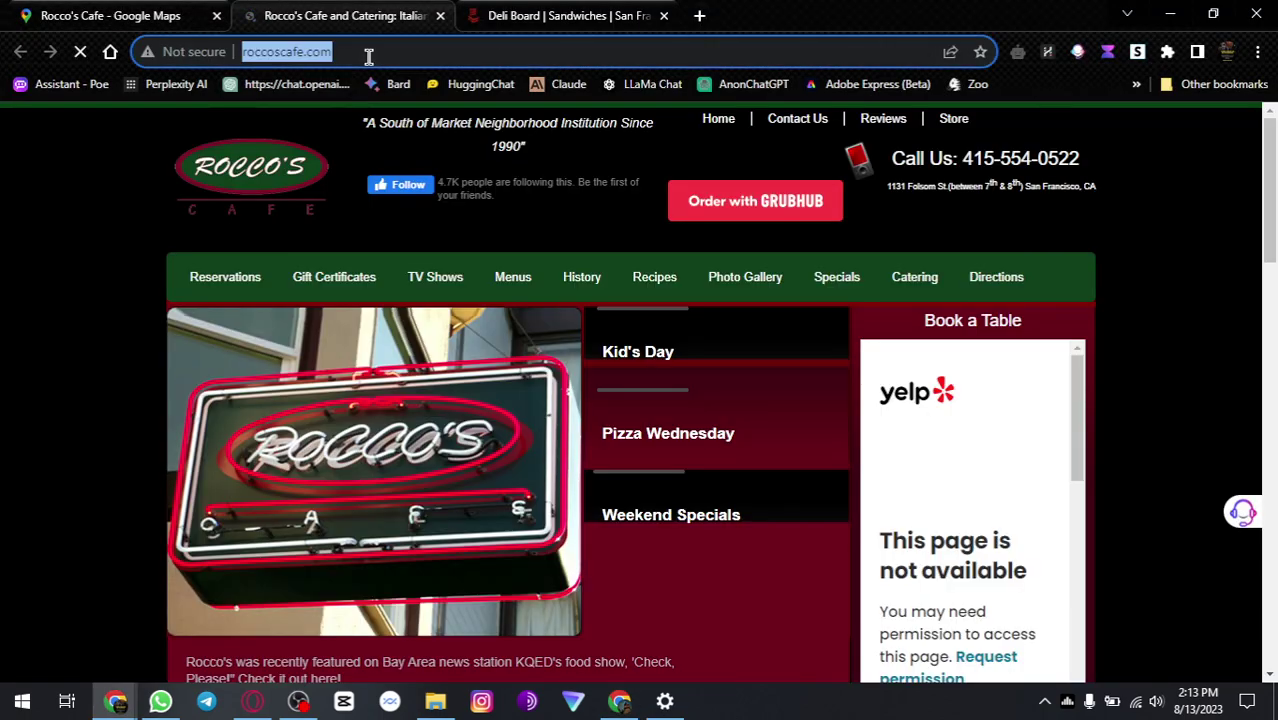
{"action": "key", "text": "alt+Tab"}
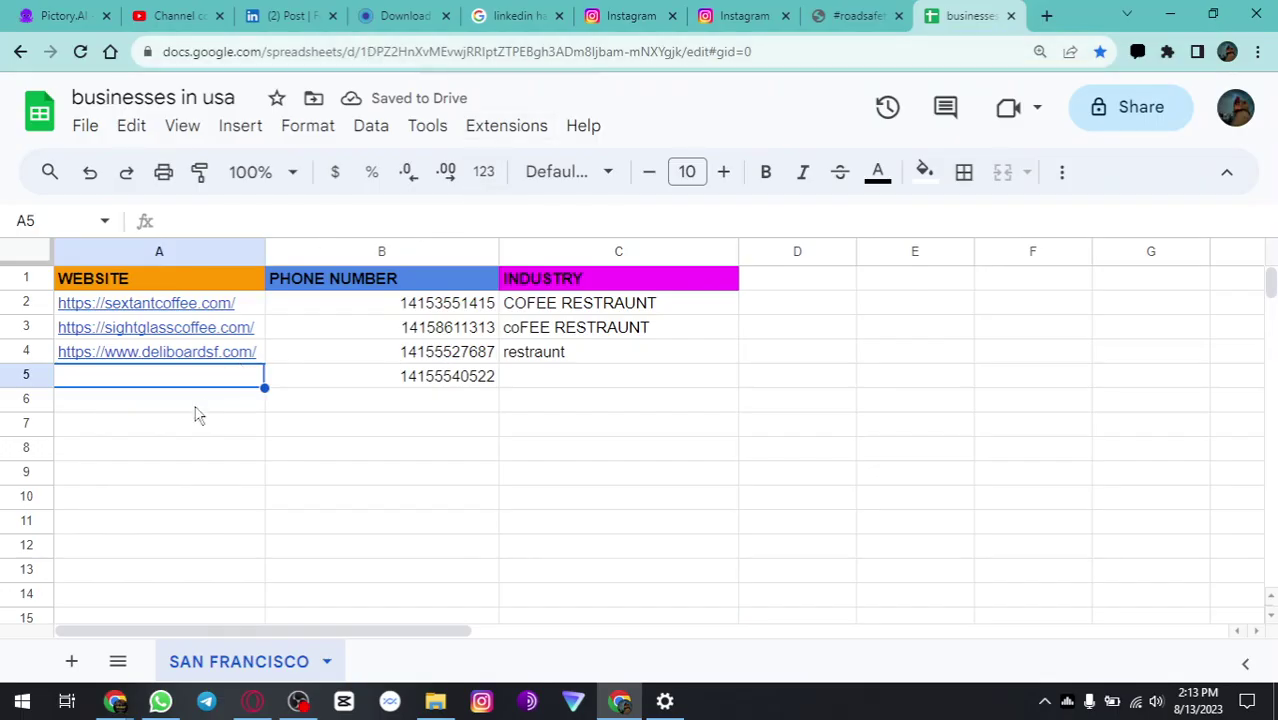
{"action": "key", "text": "ctrl+v"}
Step: Look through the Rocco's Cafe website for its type of business and enter "restraunt" in cell C5 of the INDUSTRY column
{"action": "left_click", "coordinate": [576, 374]}
{"action": "key", "text": "alt+Tab"}
{"action": "scroll", "coordinate": [585, 389], "scroll_direction": "down", "scroll_amount": 10}
{"action": "scroll", "coordinate": [583, 389], "scroll_direction": "down", "scroll_amount": 1}
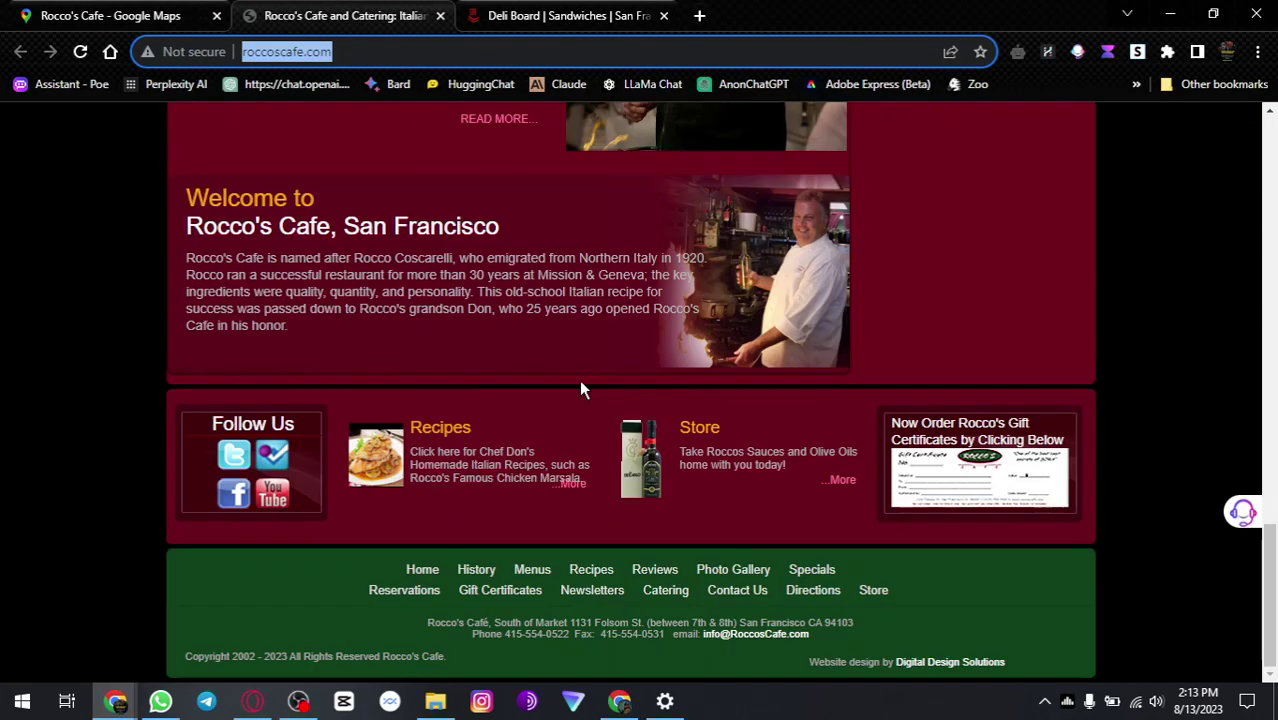
{"action": "scroll", "coordinate": [581, 383], "scroll_direction": "up", "scroll_amount": 8}
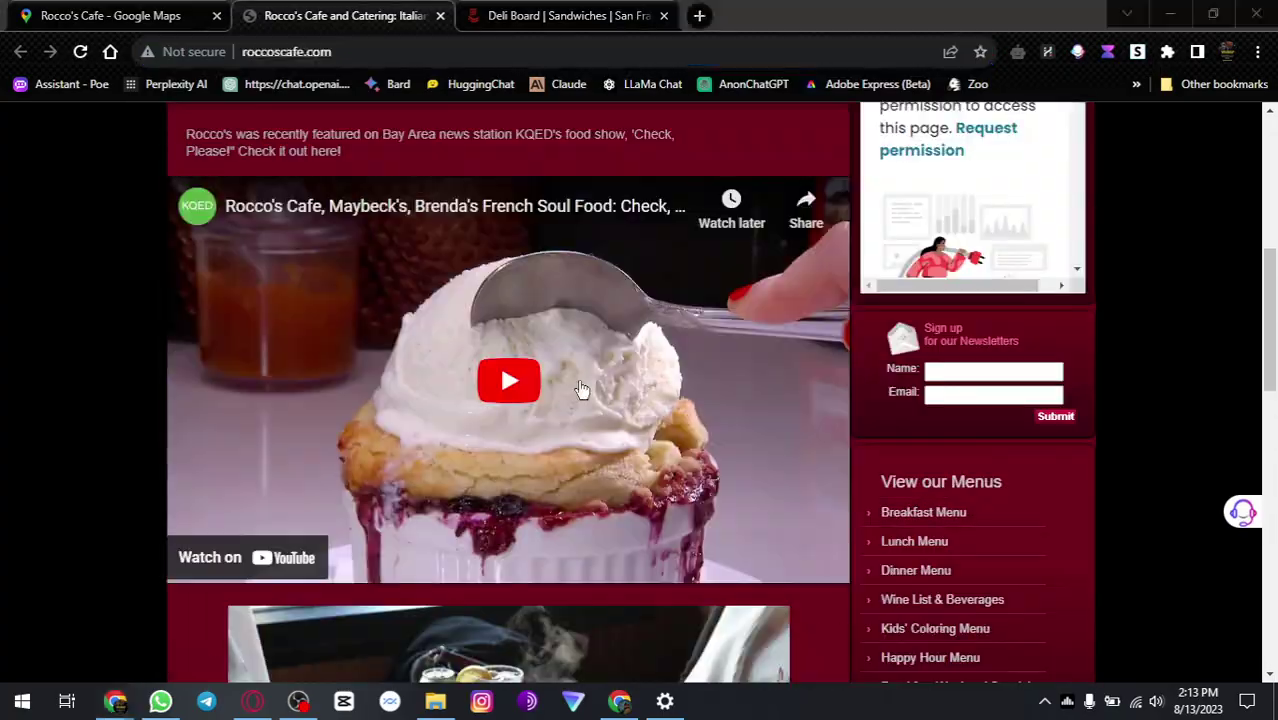
{"action": "key", "text": "alt+Tab"}
{"action": "double_click", "coordinate": [578, 380]}
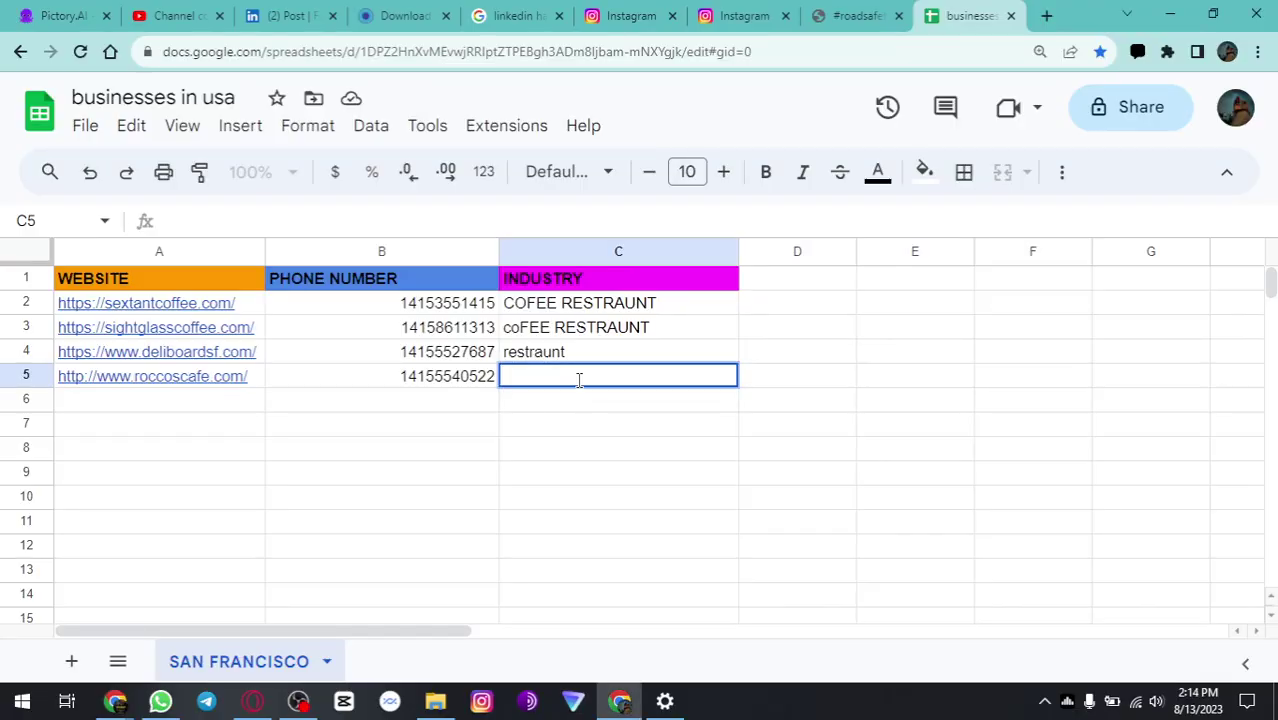
{"action": "type", "text": "tra"}
{"action": "key", "text": "BackSpace"}
{"action": "type", "text": "s"}
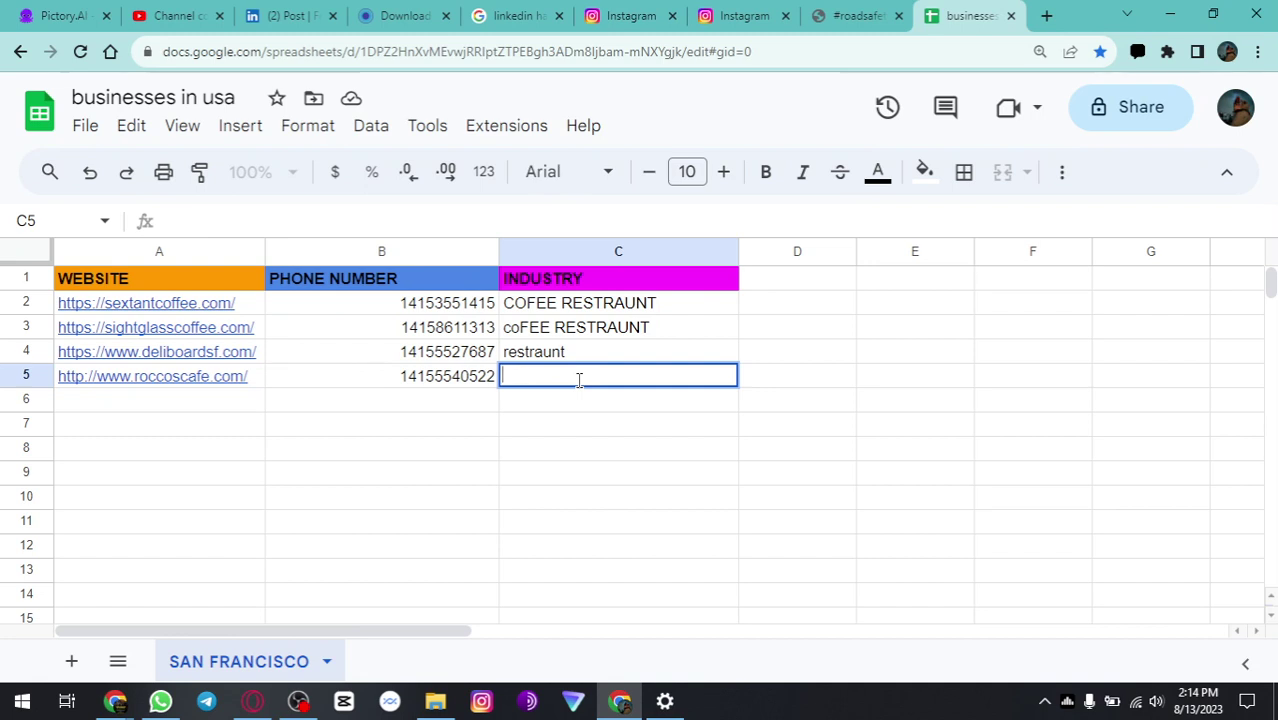
{"action": "type", "text": "restraunt"}
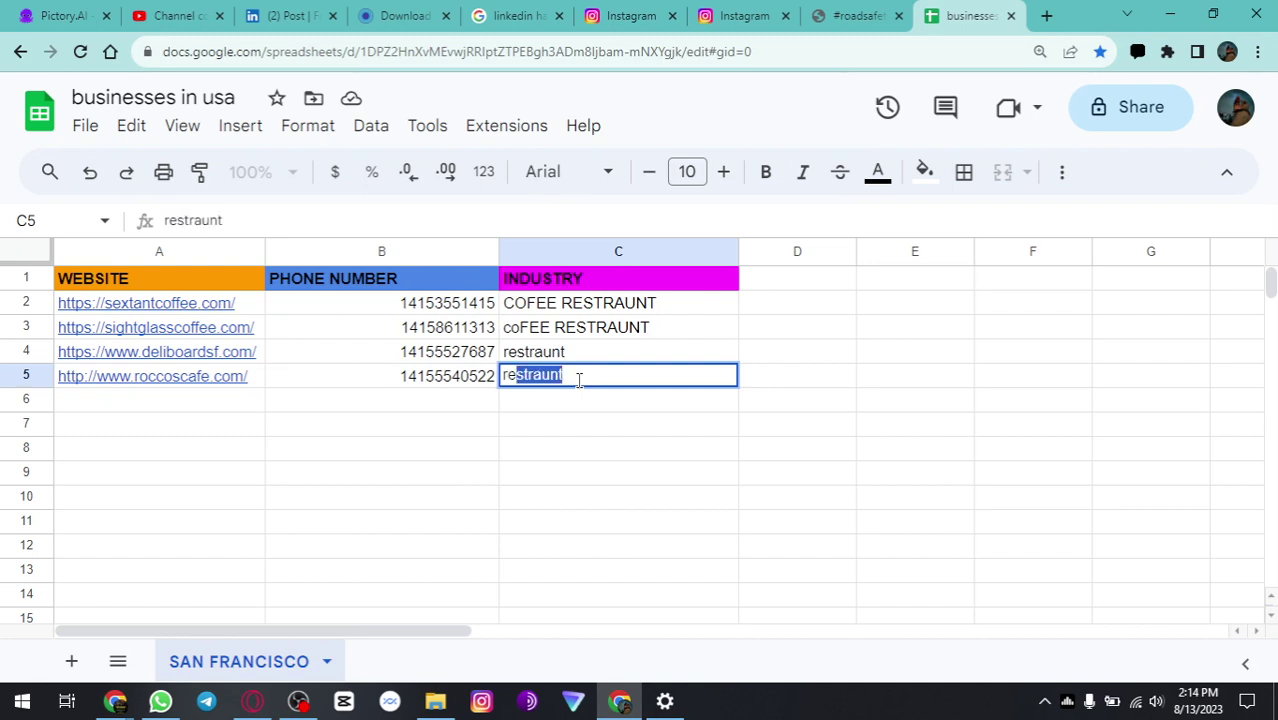
{"action": "left_click", "coordinate": [157, 411]}
Step: Switch back to Google Maps and open the Mike's Bikes of San Francisco listing on the map
{"action": "key", "text": "alt+Tab"}
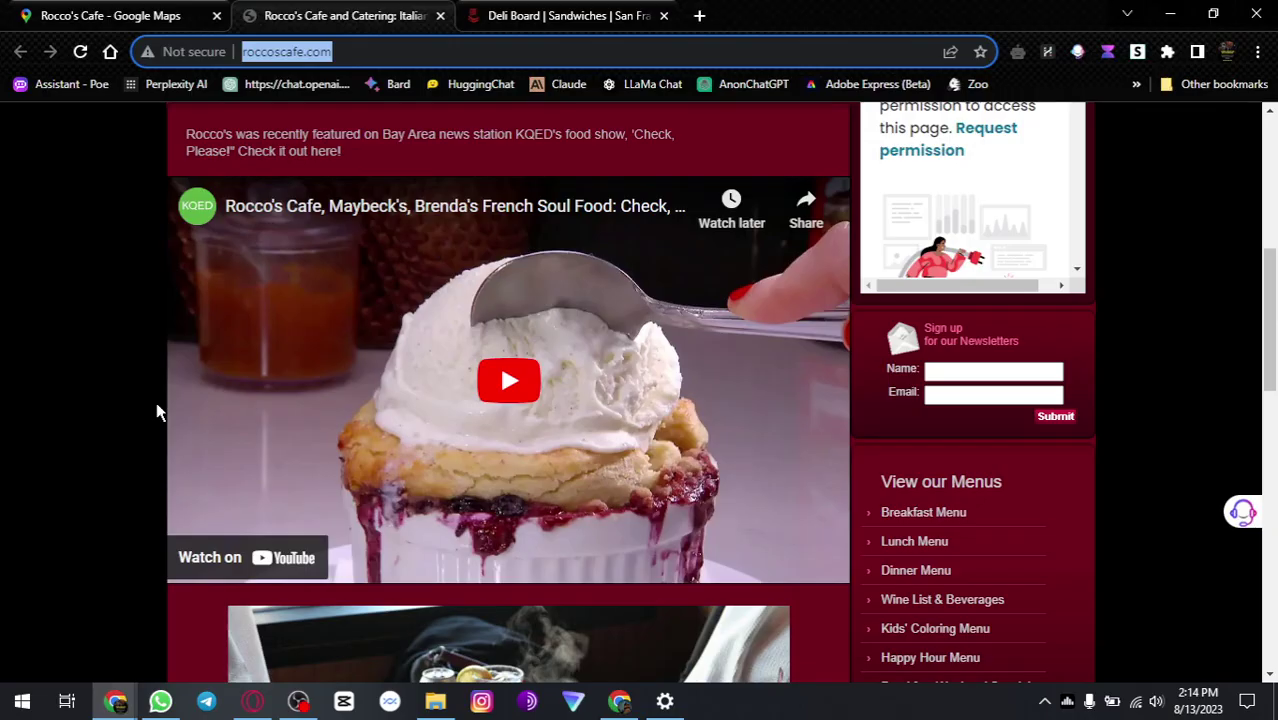
{"action": "left_click", "coordinate": [128, 30]}
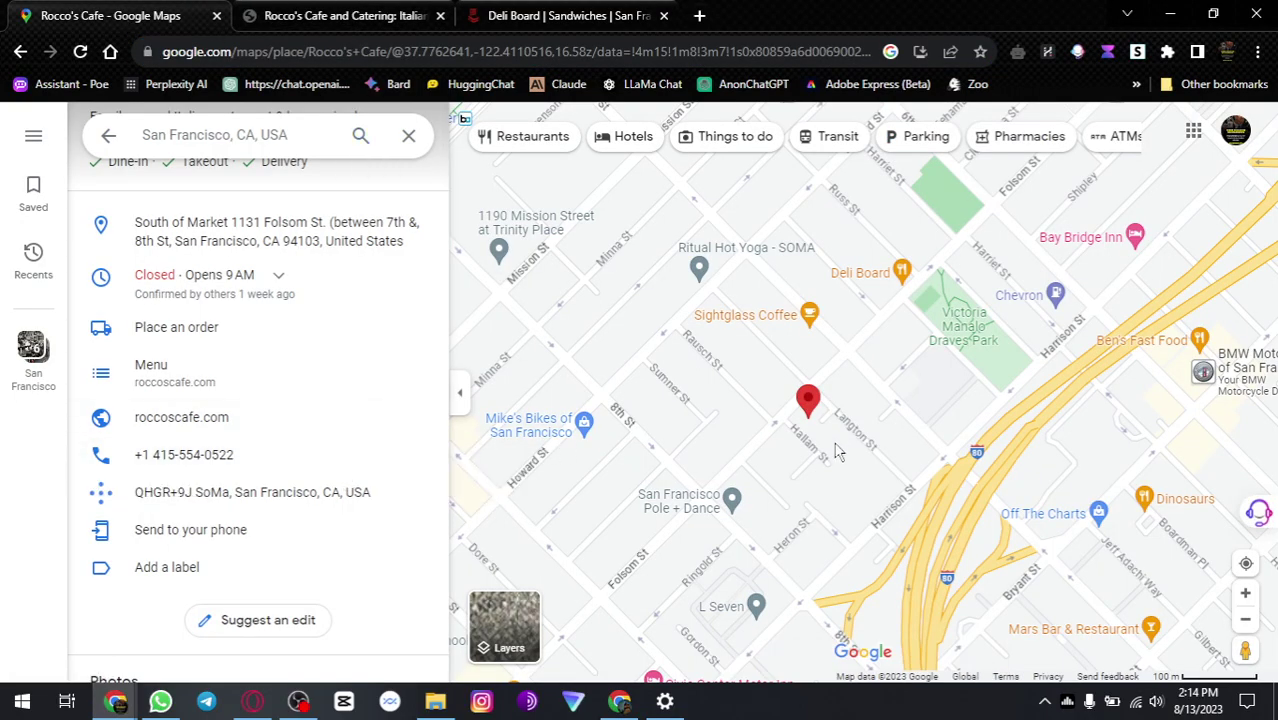
{"action": "left_click_drag", "start_coordinate": [856, 430], "coordinate": [864, 362]}
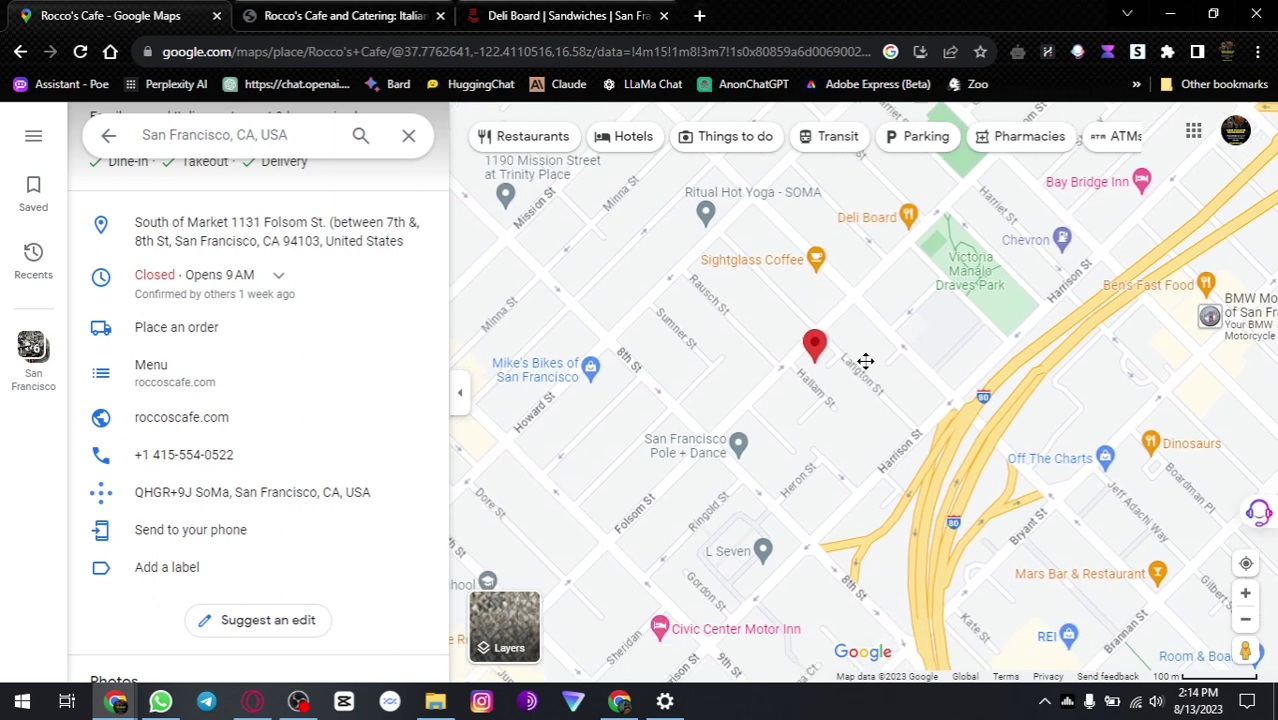
{"action": "left_click", "coordinate": [600, 361]}
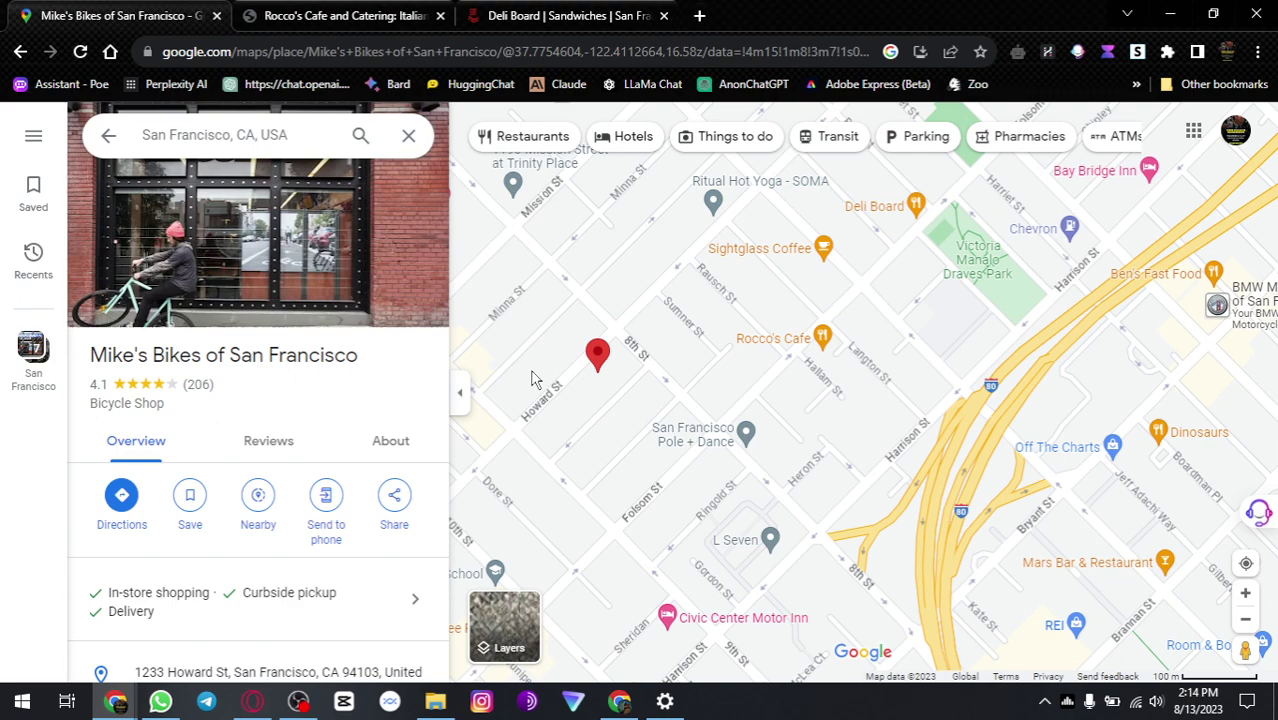
Step: Copy the phone number from the Mike's Bikes of San Francisco listing and paste it into cell B6 of the sheet
{"action": "scroll", "coordinate": [294, 375], "scroll_direction": "down", "scroll_amount": 3}
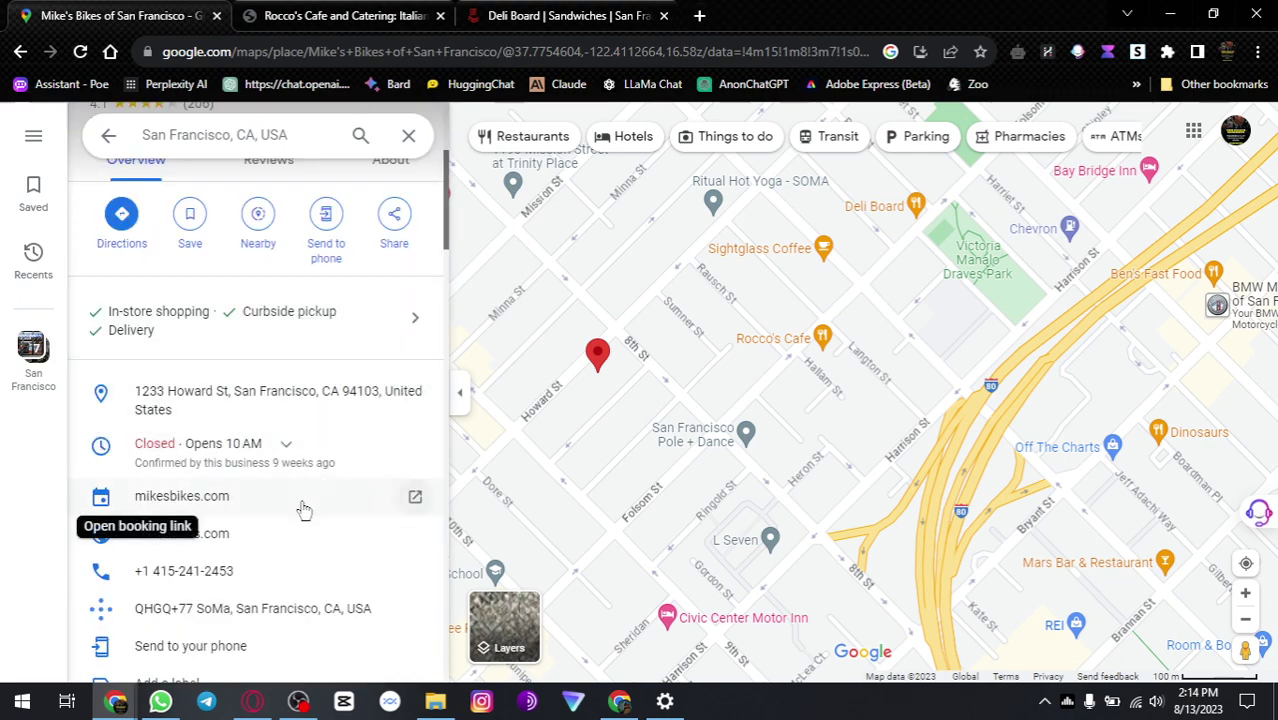
{"action": "scroll", "coordinate": [298, 548], "scroll_direction": "down", "scroll_amount": 1}
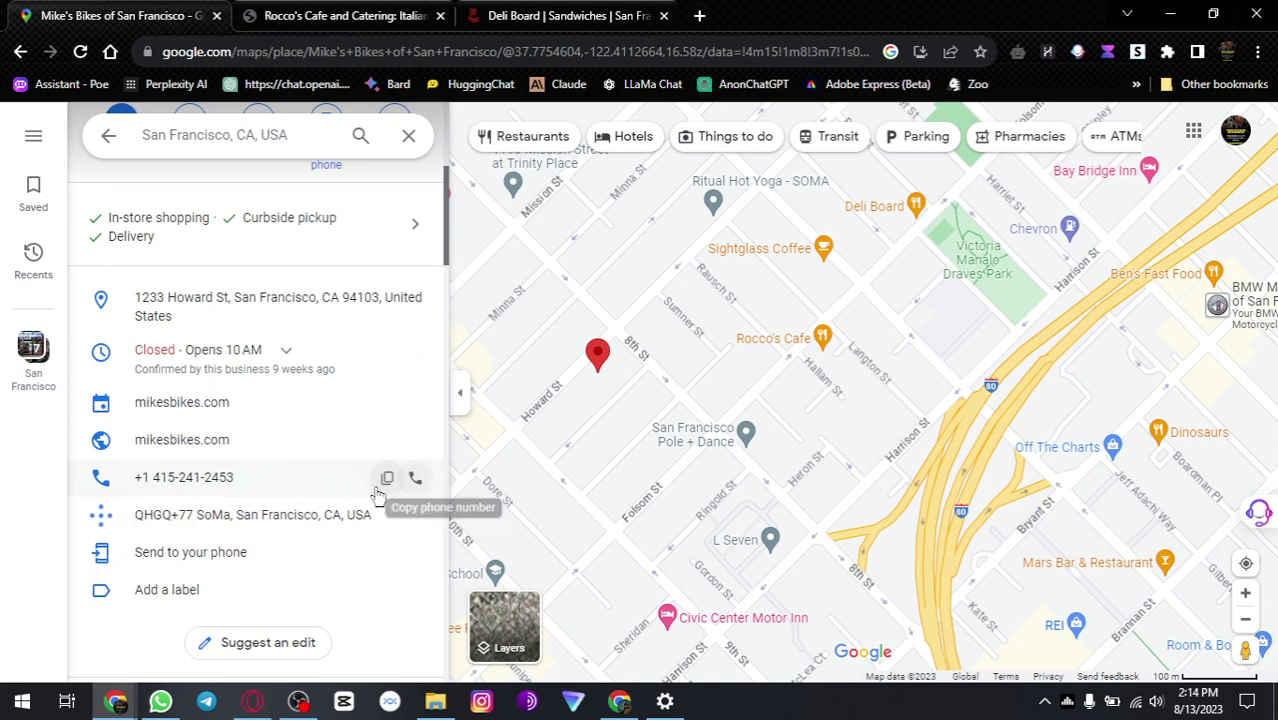
{"action": "left_click", "coordinate": [387, 479]}
{"action": "key", "text": "alt+Tab"}
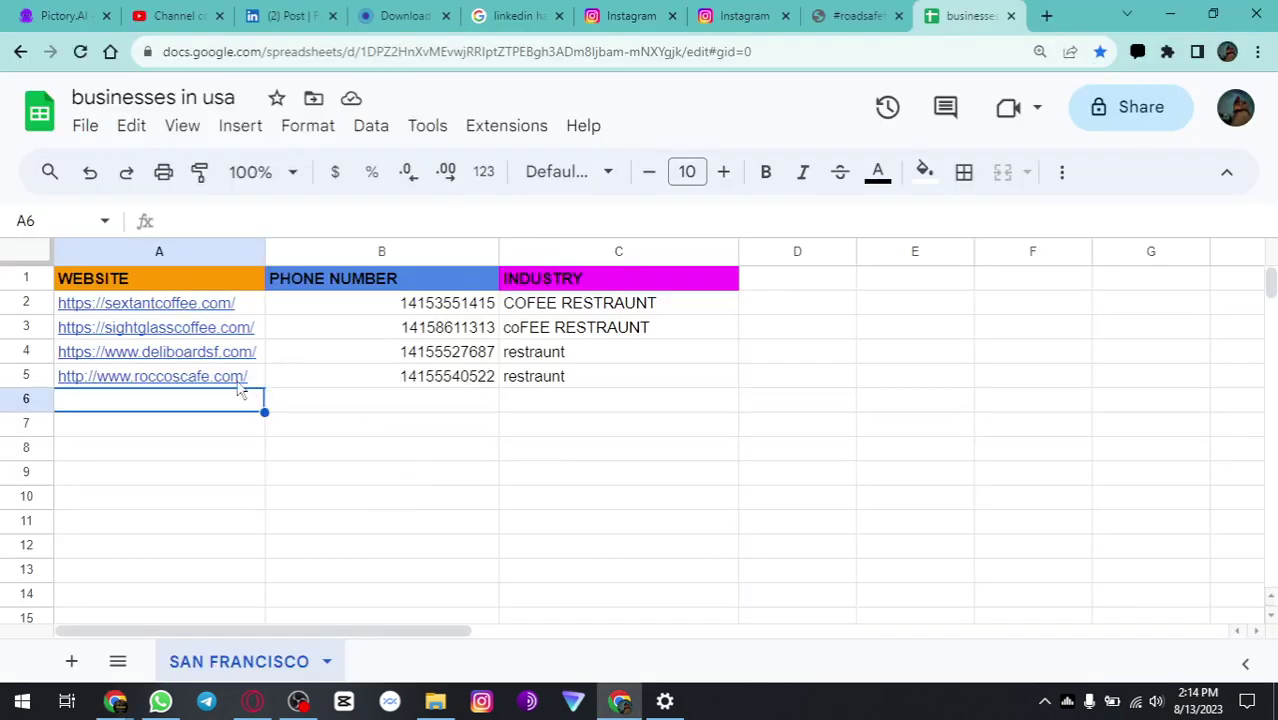
{"action": "left_click", "coordinate": [486, 403]}
{"action": "key", "text": "ctrl+v"}
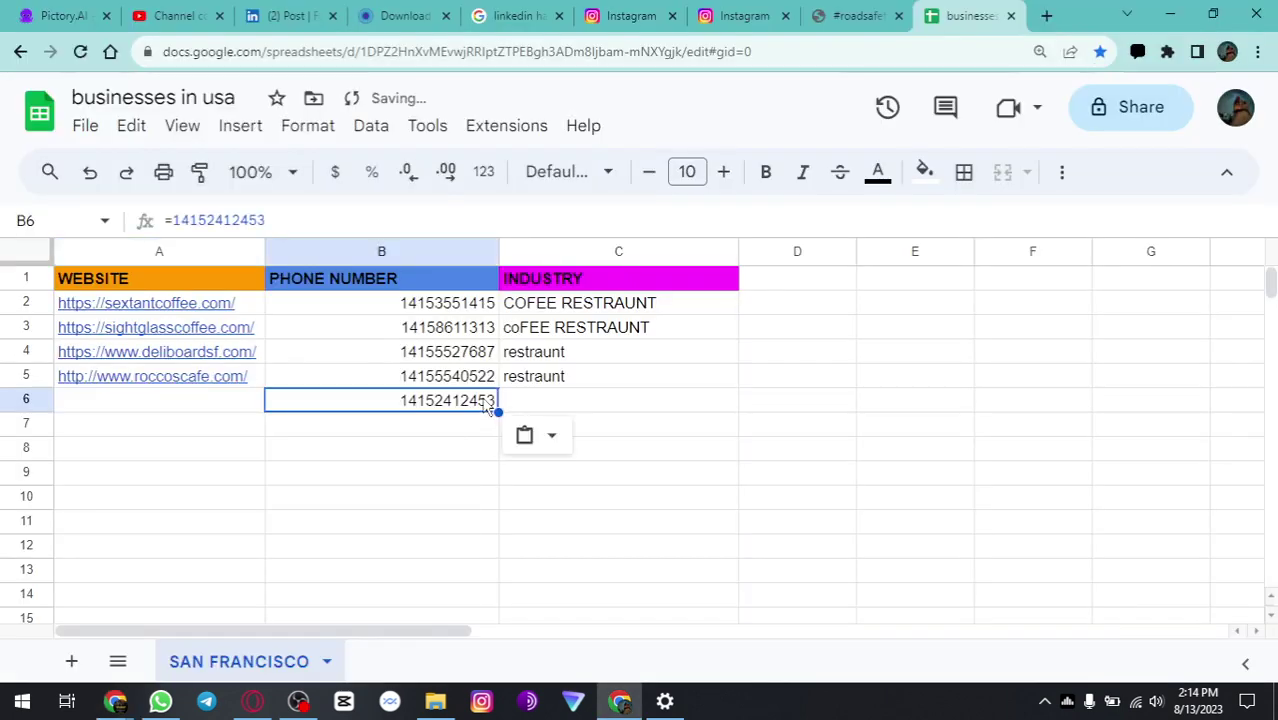
Step: Open the mikesbikes.com booking link from the listing, copy the page's address and paste it into cell A6 of the WEBSITE column
{"action": "left_click", "coordinate": [215, 415]}
{"action": "key", "text": "alt+Tab"}
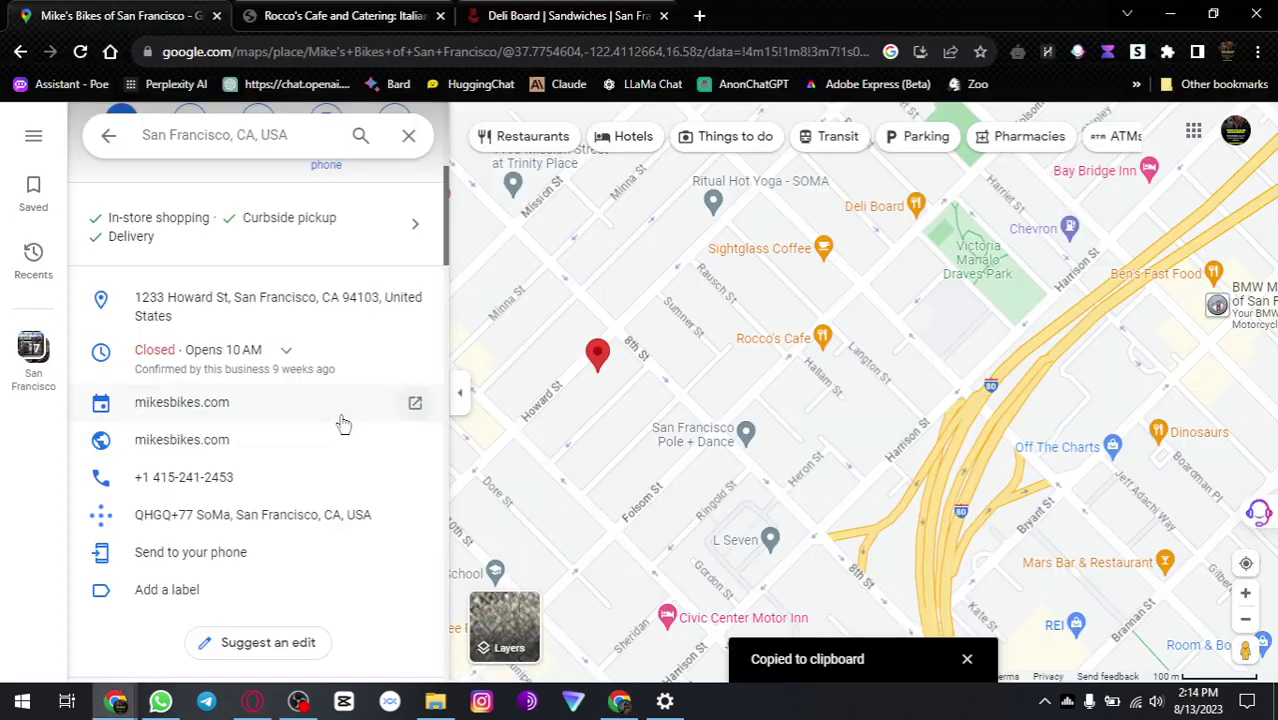
{"action": "left_click", "coordinate": [415, 405]}
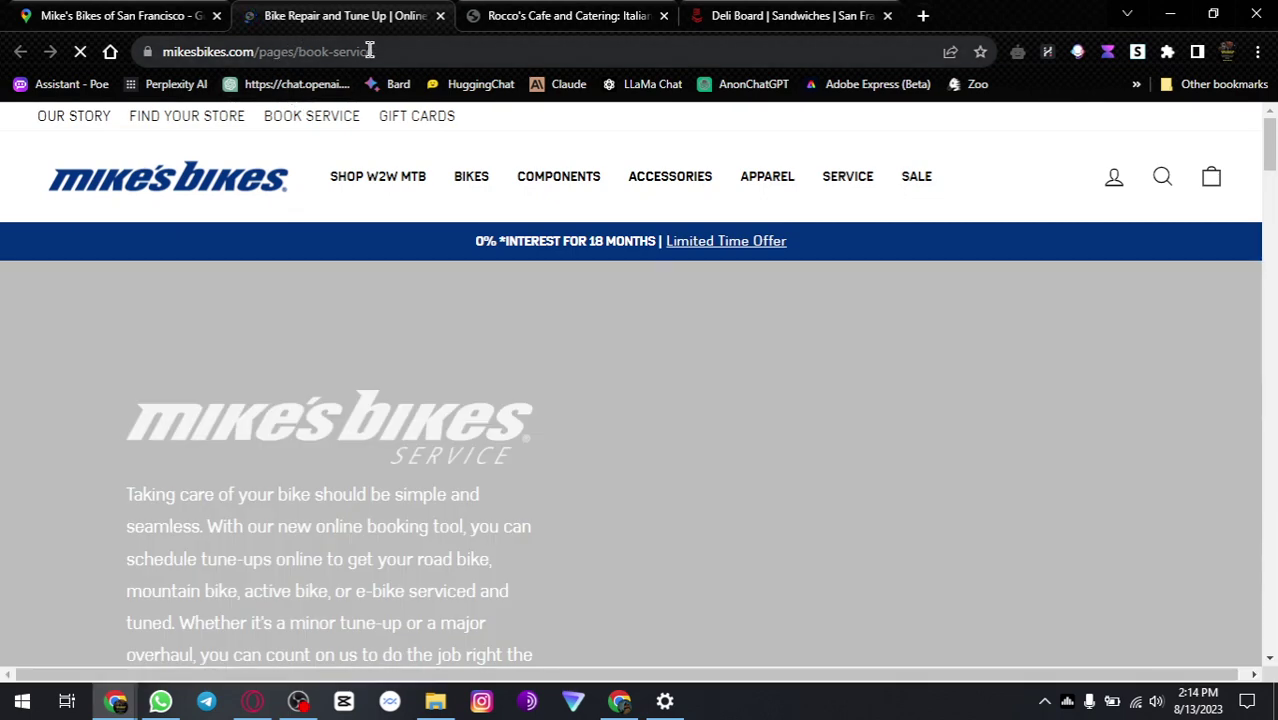
{"action": "left_click", "coordinate": [407, 51]}
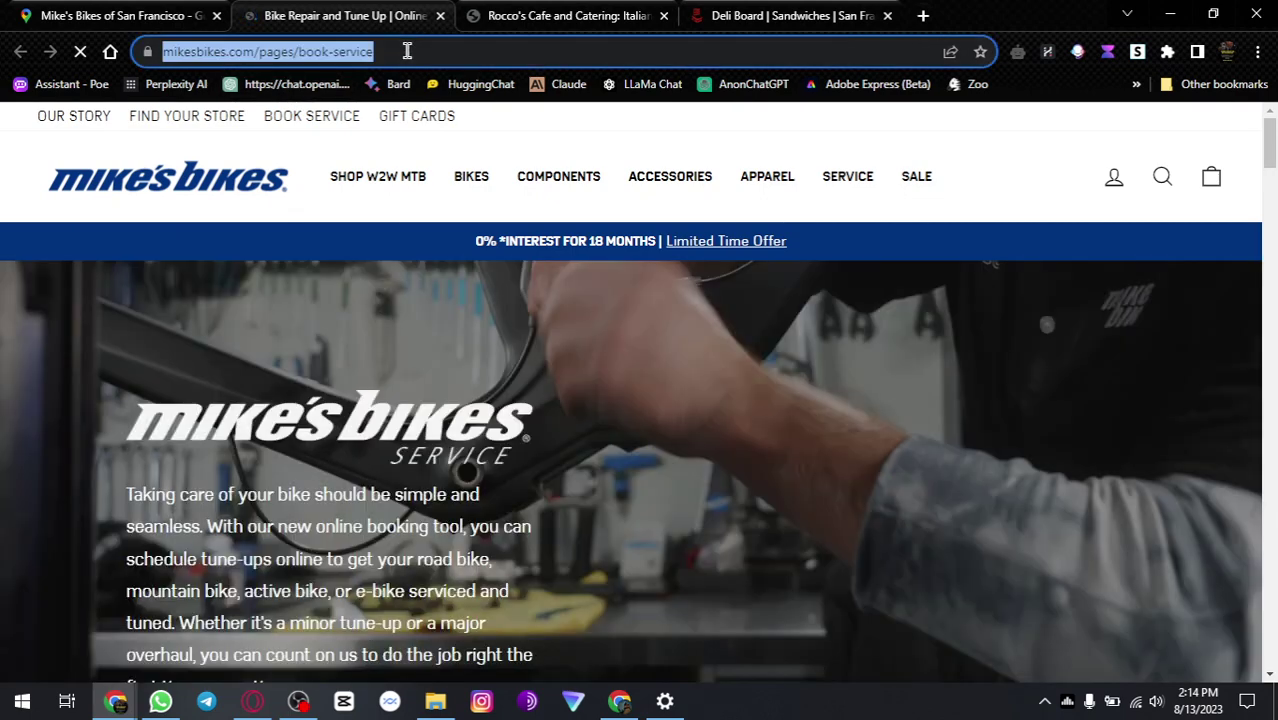
{"action": "key", "text": "alt+Tab"}
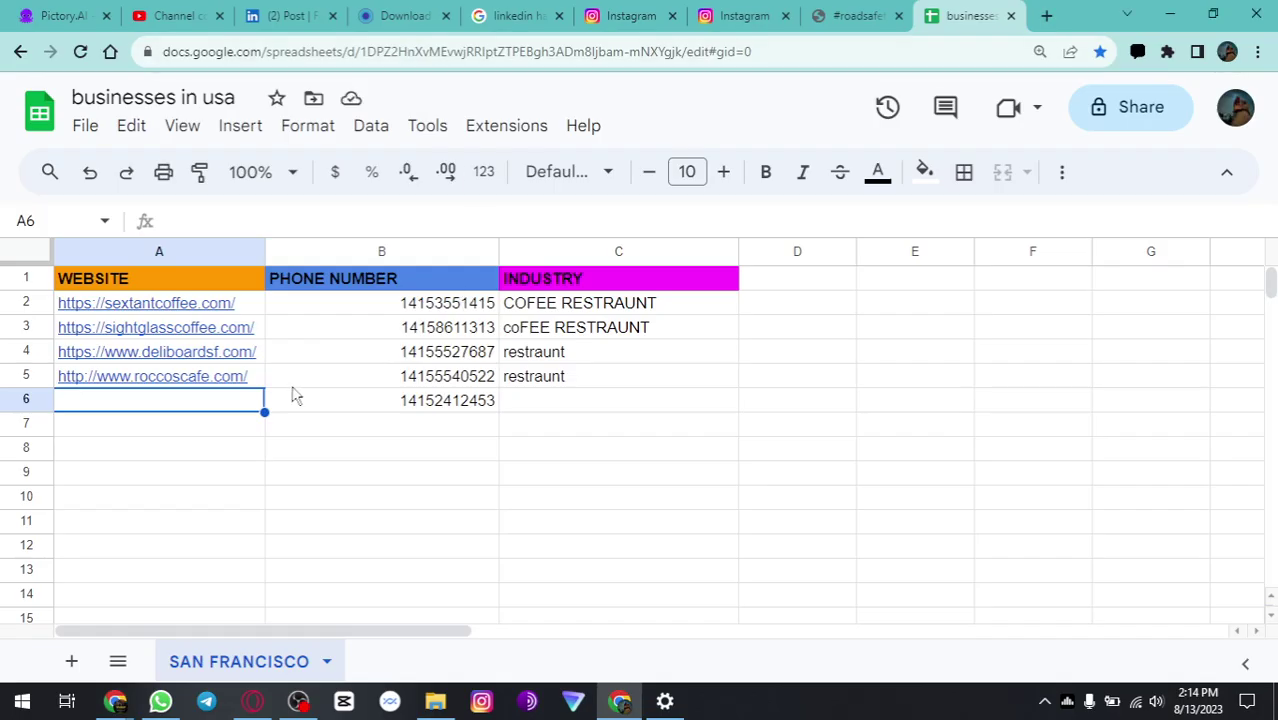
{"action": "key", "text": "ctrl+v"}
Step: Look through the Mike's Bikes website for its type of business and enter "its a workshop of bikes" in cell C6
{"action": "left_click", "coordinate": [582, 400]}
{"action": "key", "text": "alt+Tab"}
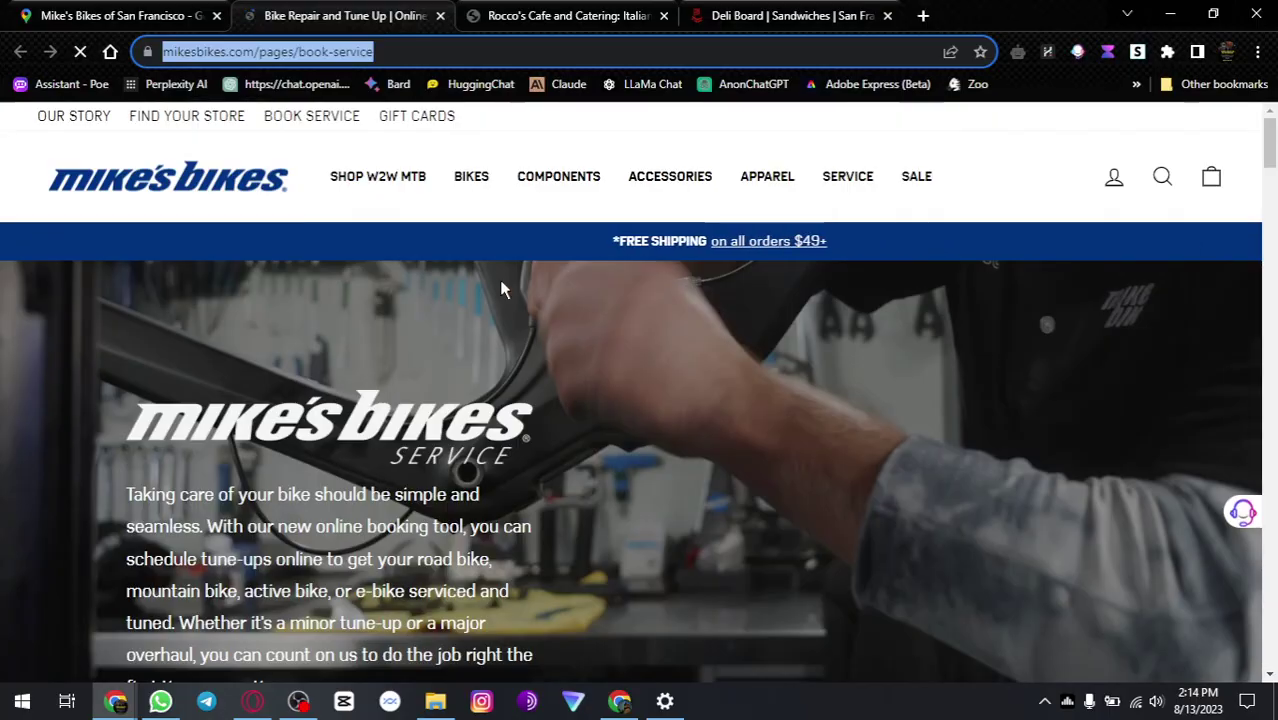
{"action": "scroll", "coordinate": [535, 280], "scroll_direction": "down", "scroll_amount": 3}
{"action": "scroll", "coordinate": [539, 262], "scroll_direction": "down", "scroll_amount": 15}
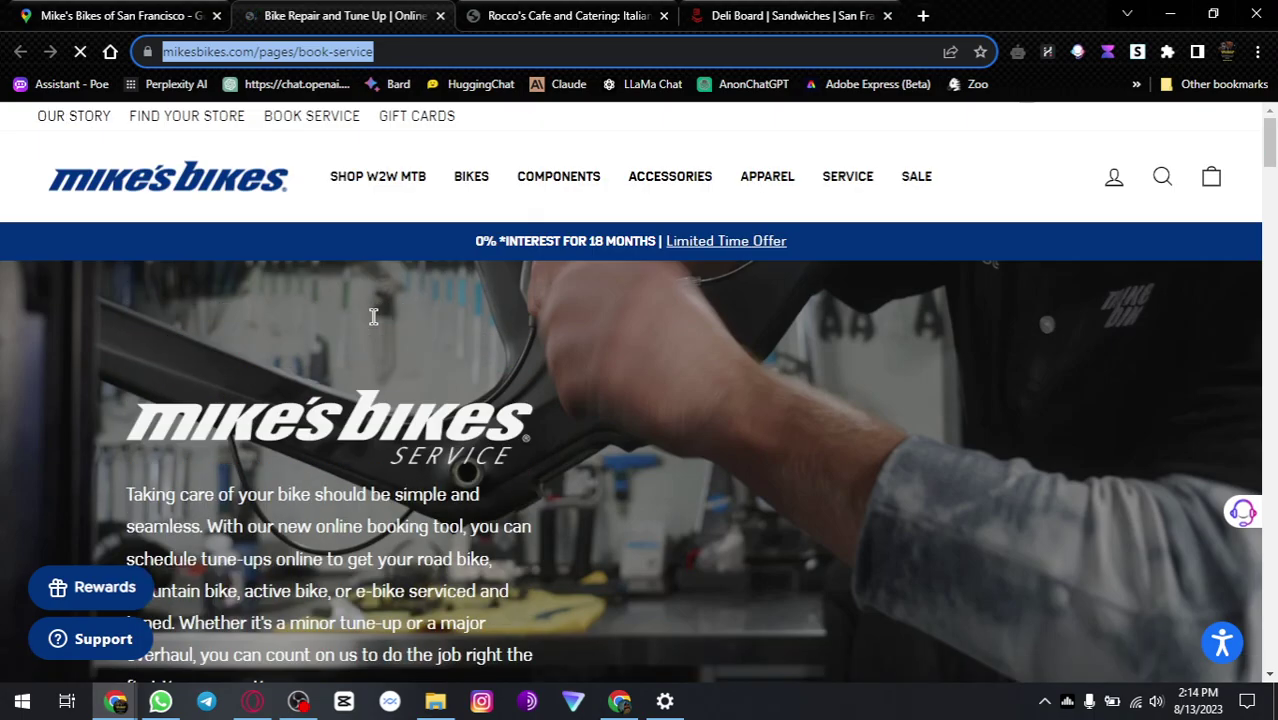
{"action": "key", "text": "alt+Tab"}
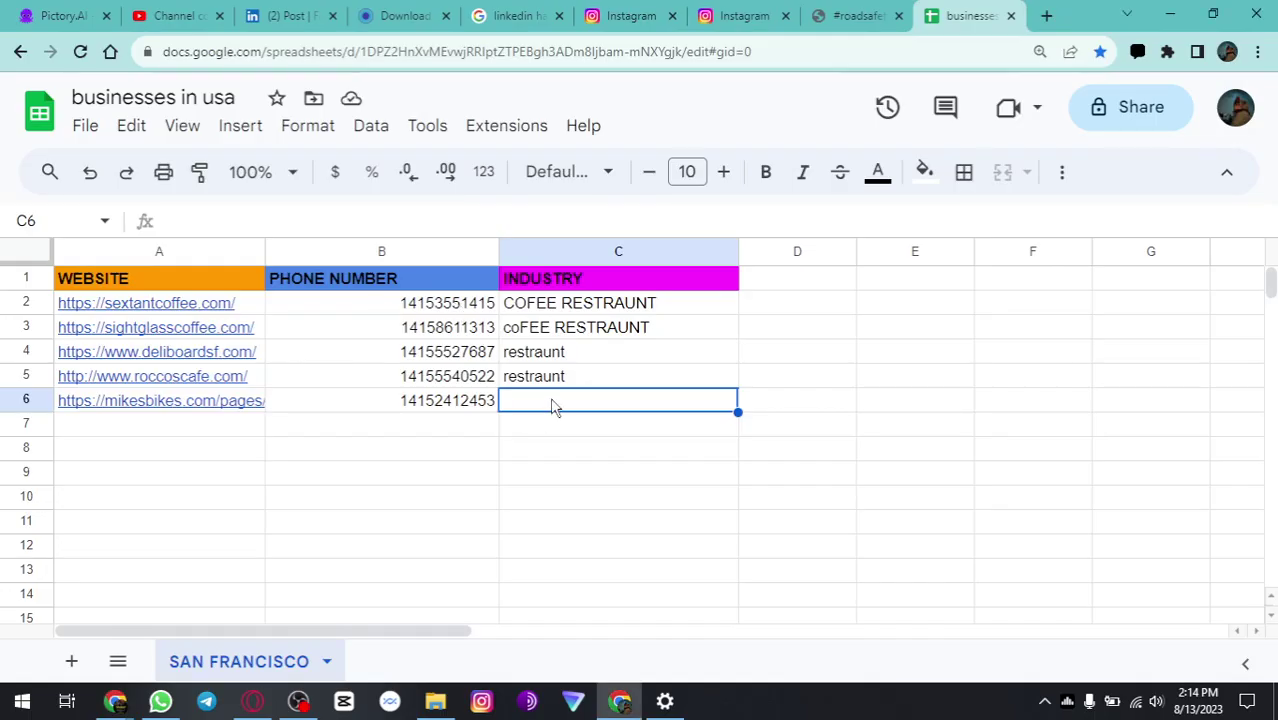
{"action": "double_click", "coordinate": [551, 400]}
{"action": "type", "text": "autom"}
{"action": "key", "text": "BackSpace"}
{"action": "key", "text": "BackSpace"}
{"action": "key", "text": "BackSpace"}
{"action": "key", "text": "BackSpace"}
{"action": "key", "text": "BackSpace"}
{"action": "type", "text": "its a"}
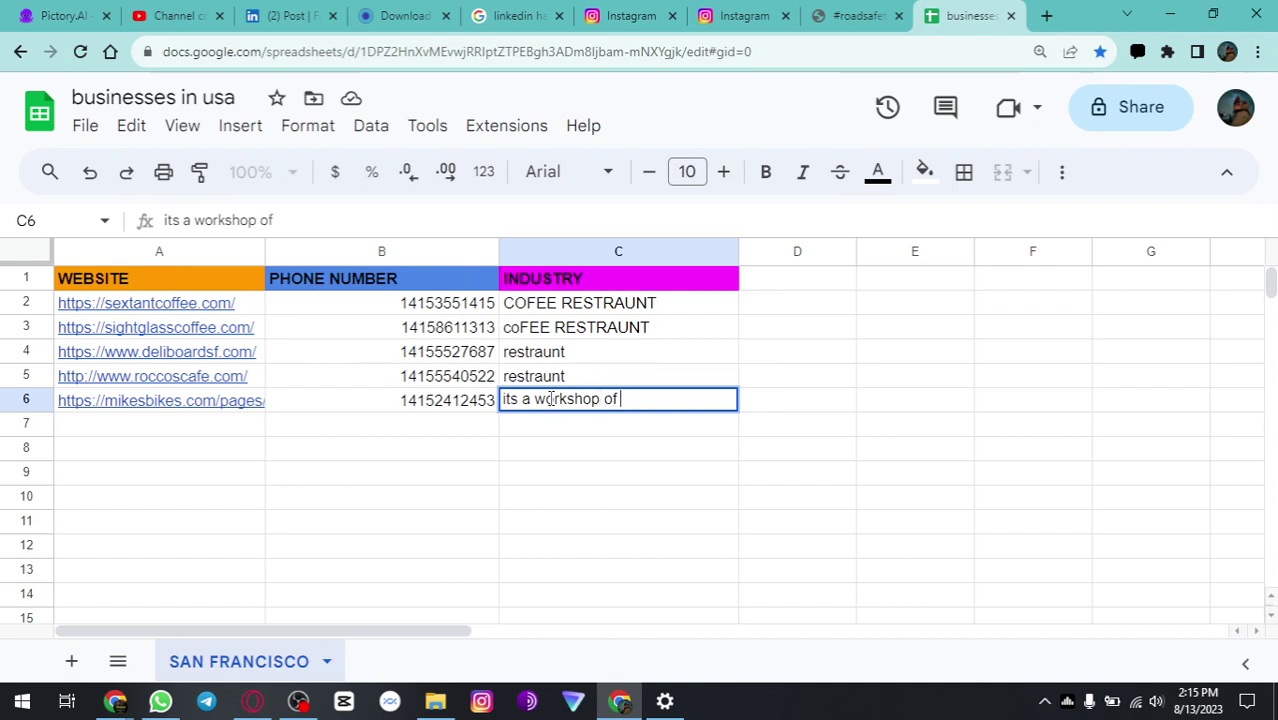
{"action": "type", "text": "workshop of bike"}
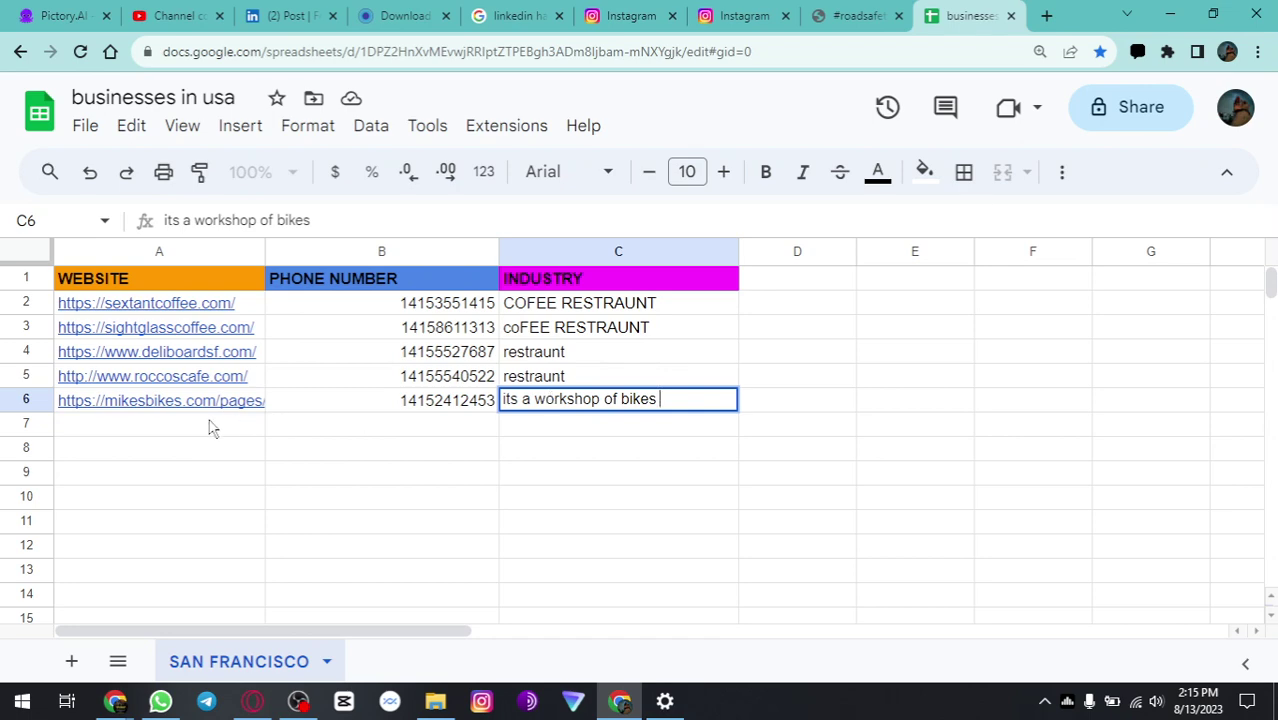
{"action": "type", "text": "s"}
{"action": "left_click", "coordinate": [189, 428]}
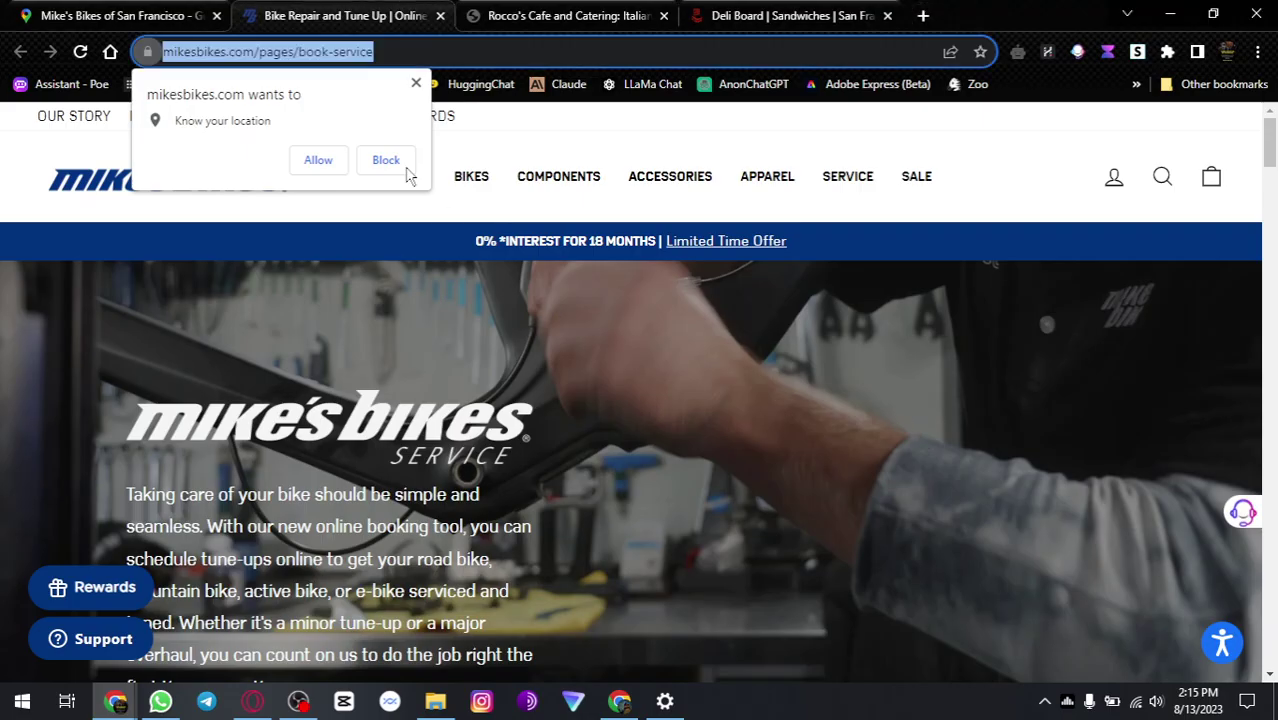
Step: Block the mikesbikes.com location request and open the San Francisco Pole + Dance listing in Google Maps
{"action": "left_click", "coordinate": [404, 166]}
{"action": "key", "text": "ctrl+1"}
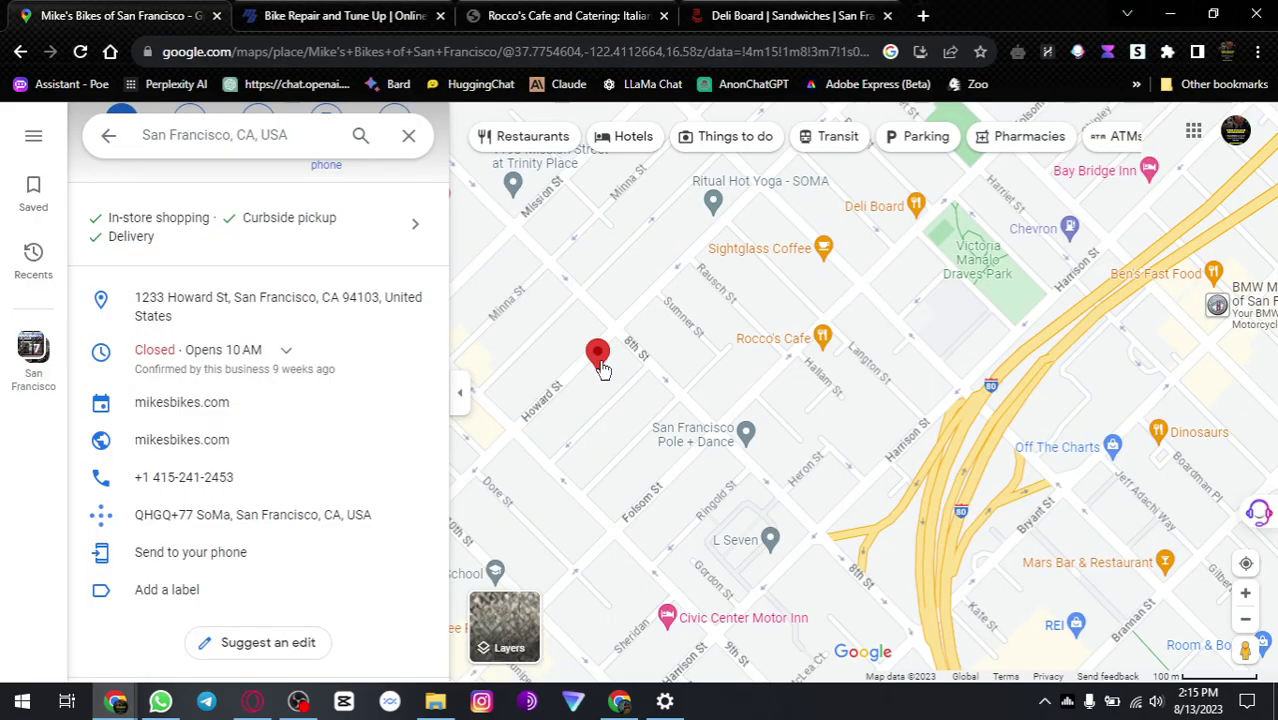
{"action": "left_click_drag", "start_coordinate": [797, 397], "coordinate": [802, 317]}
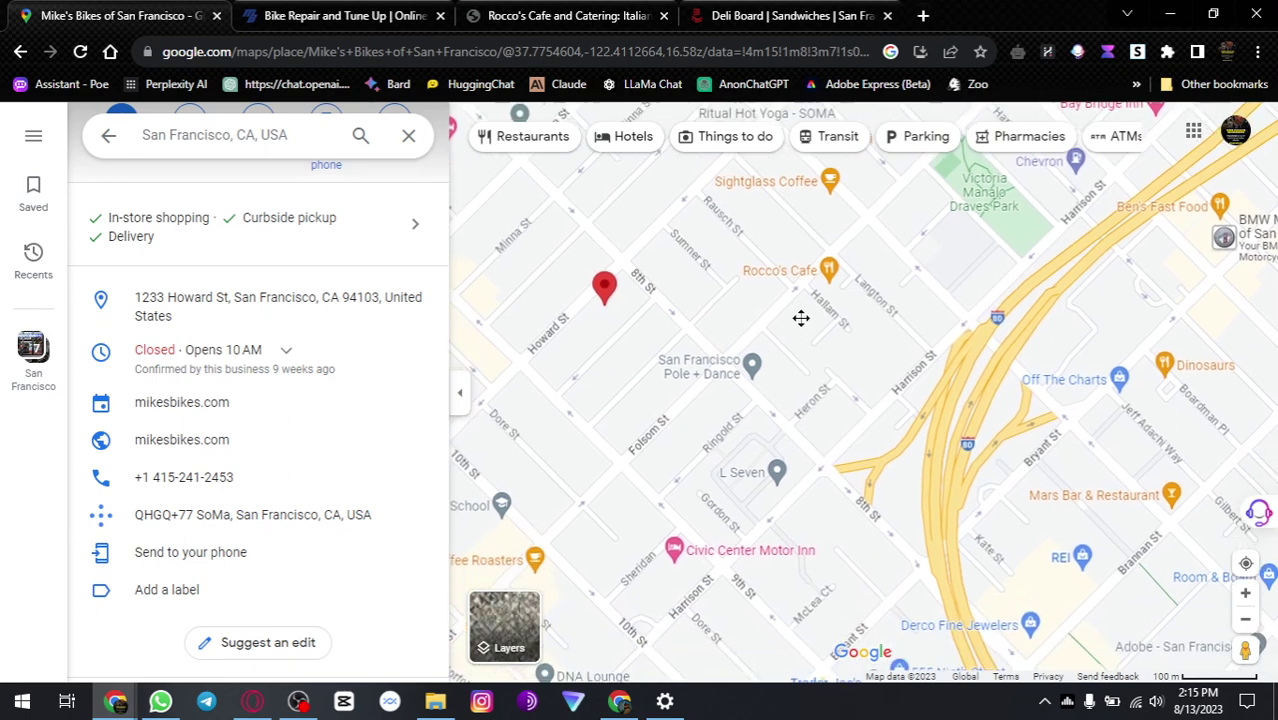
{"action": "left_click", "coordinate": [754, 351]}
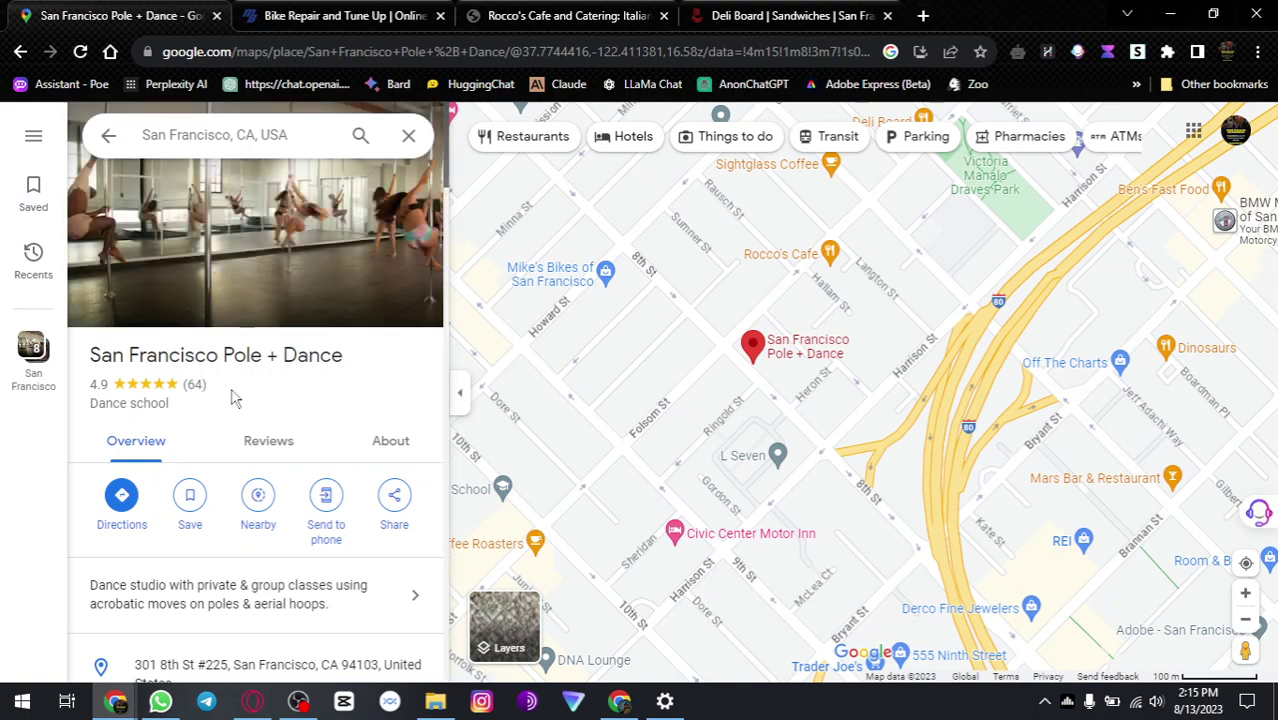
Step: Open the San Francisco Pole + Dance website in its own tab, and copy the listing's phone number into cell B7 of the sheet
{"action": "scroll", "coordinate": [240, 390], "scroll_direction": "down", "scroll_amount": 4}
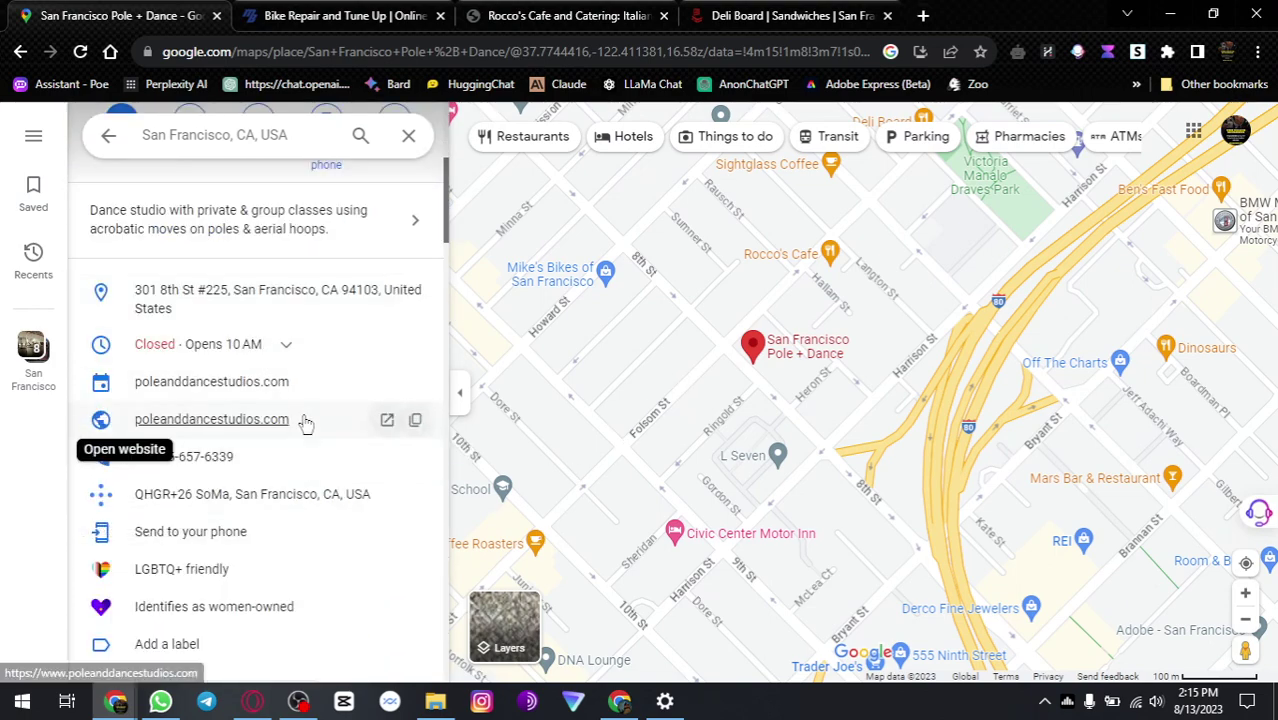
{"action": "left_click", "coordinate": [387, 420]}
{"action": "left_click", "coordinate": [148, 16]}
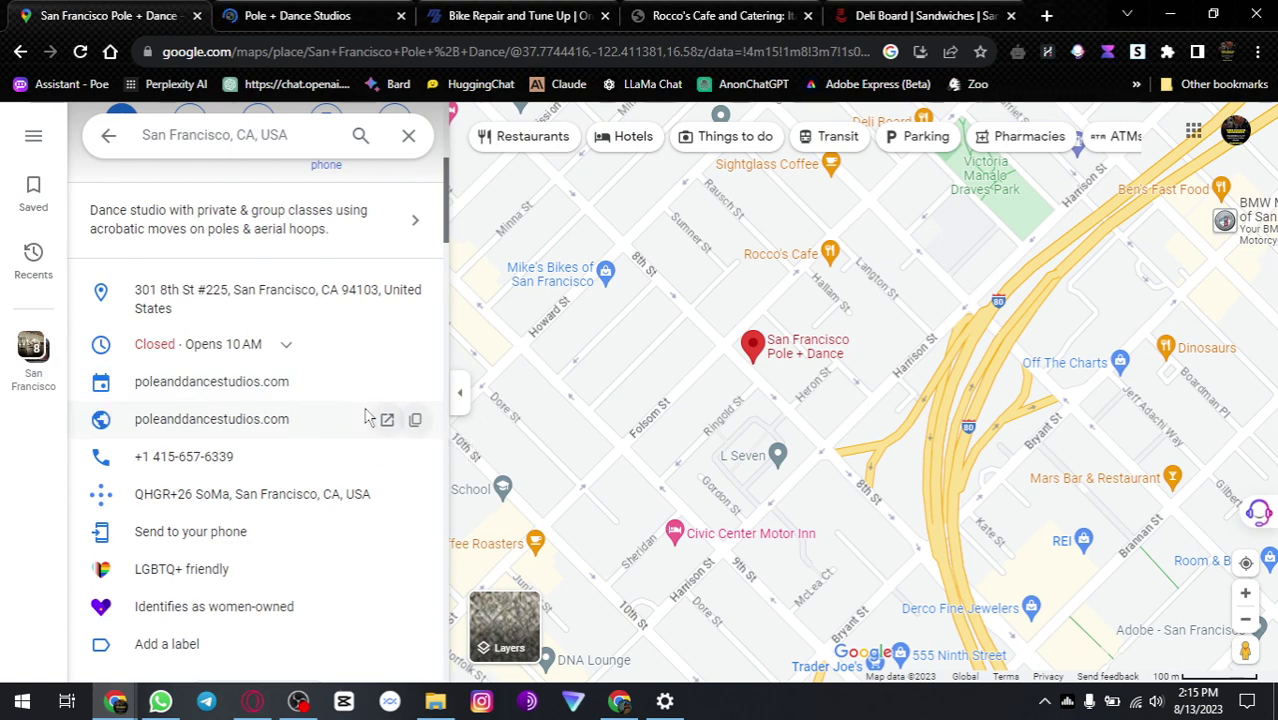
{"action": "left_click", "coordinate": [388, 457]}
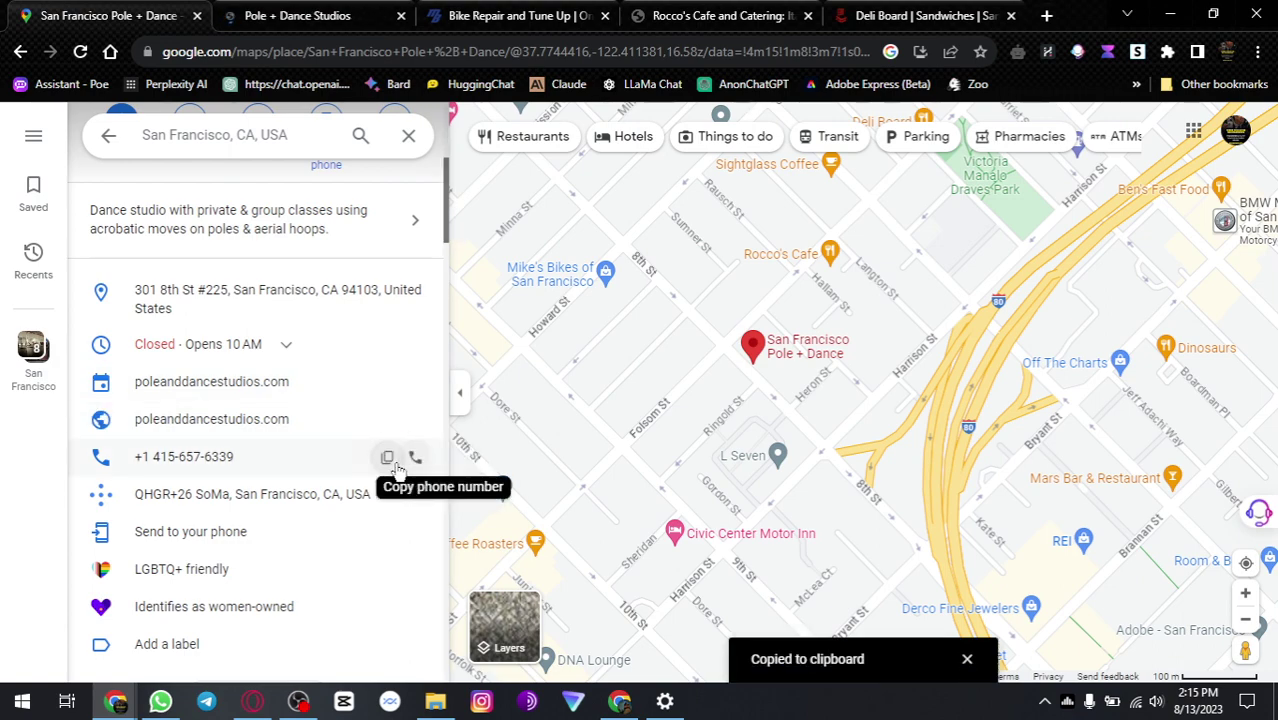
{"action": "key", "text": "alt+Tab"}
{"action": "left_click", "coordinate": [378, 433]}
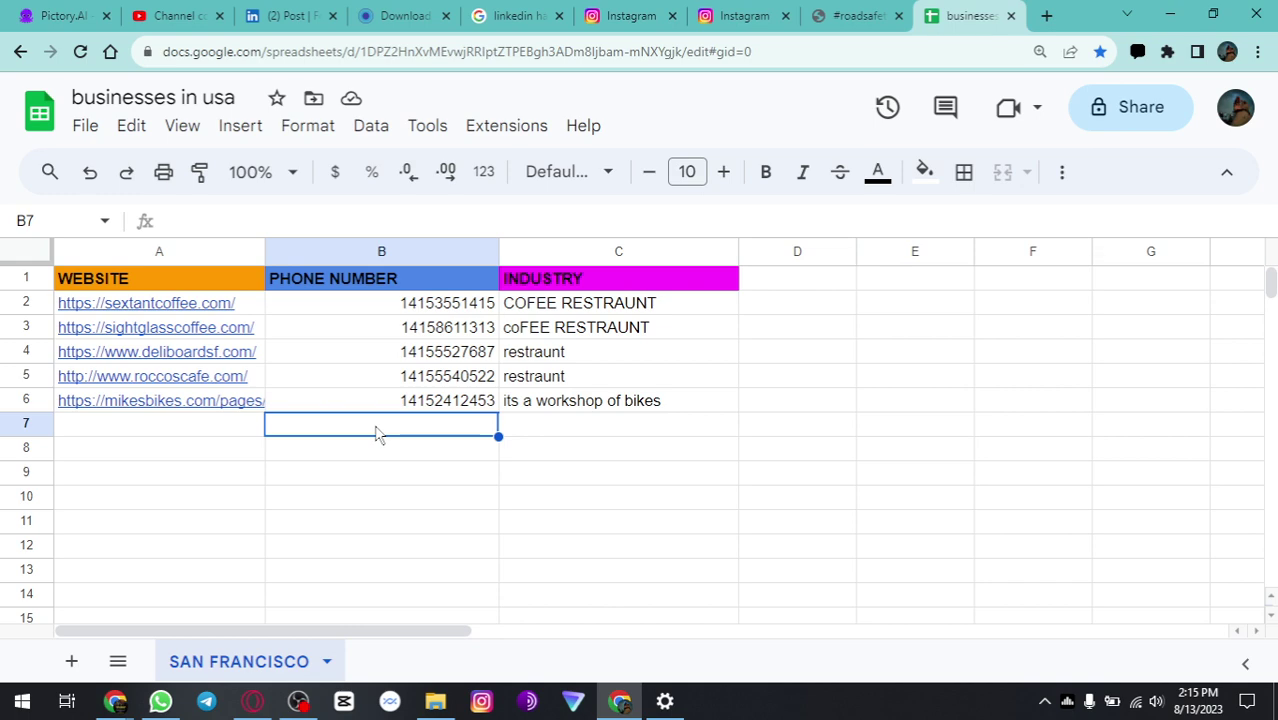
{"action": "key", "text": "ctrl+v"}
Step: Copy the poleanddancestudios.com address from its browser tab and paste it into cell A7 of the WEBSITE column
{"action": "left_click", "coordinate": [185, 428]}
{"action": "key", "text": "alt+Tab"}
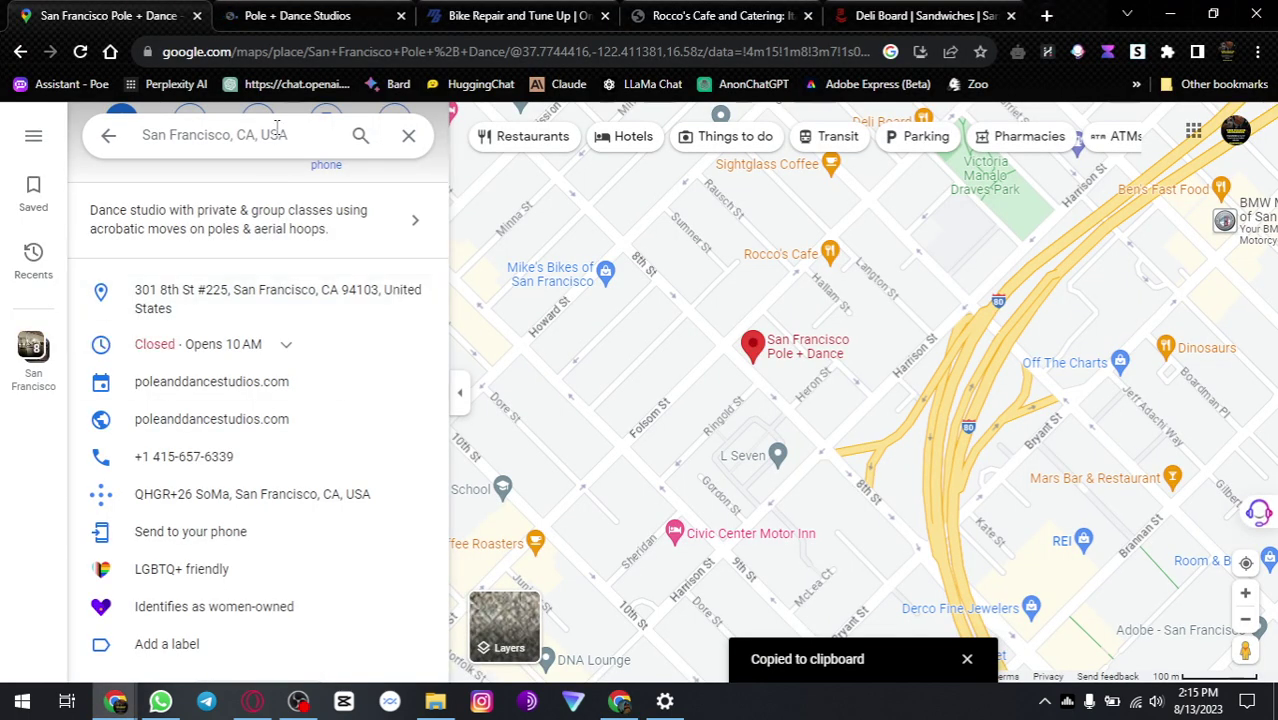
{"action": "left_click", "coordinate": [296, 20]}
{"action": "left_click", "coordinate": [382, 51]}
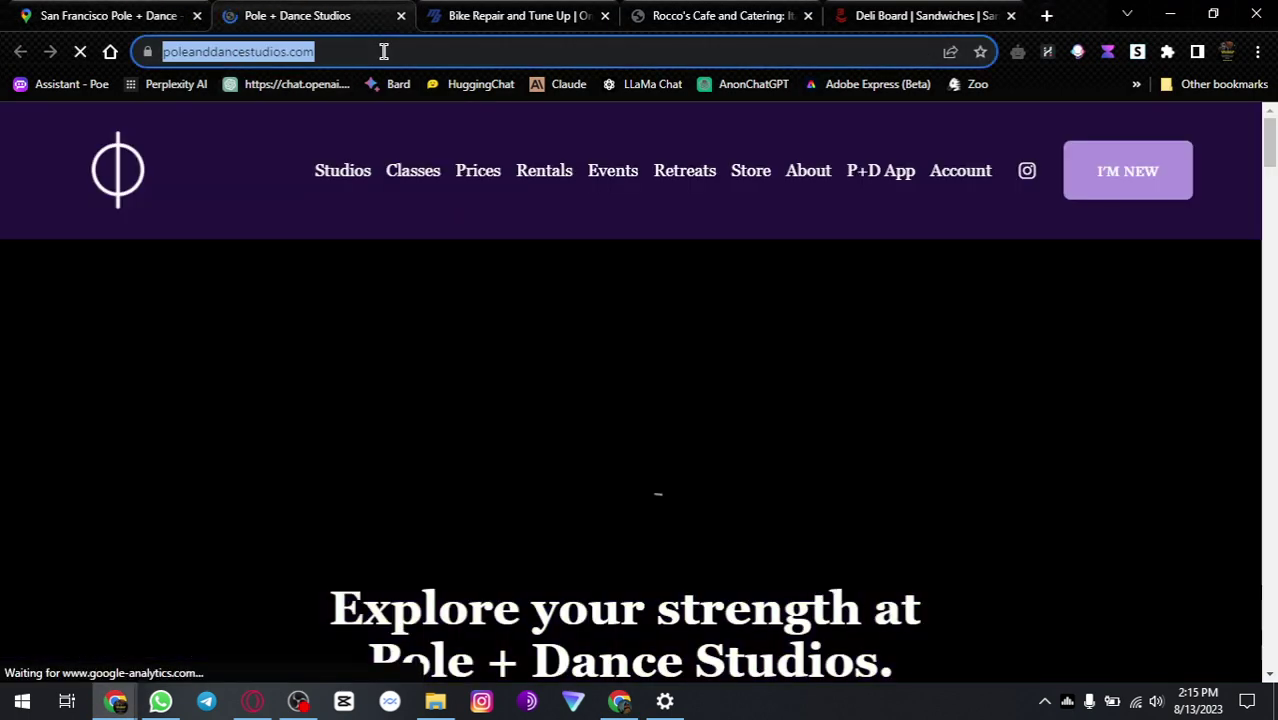
{"action": "key", "text": "alt+Tab"}
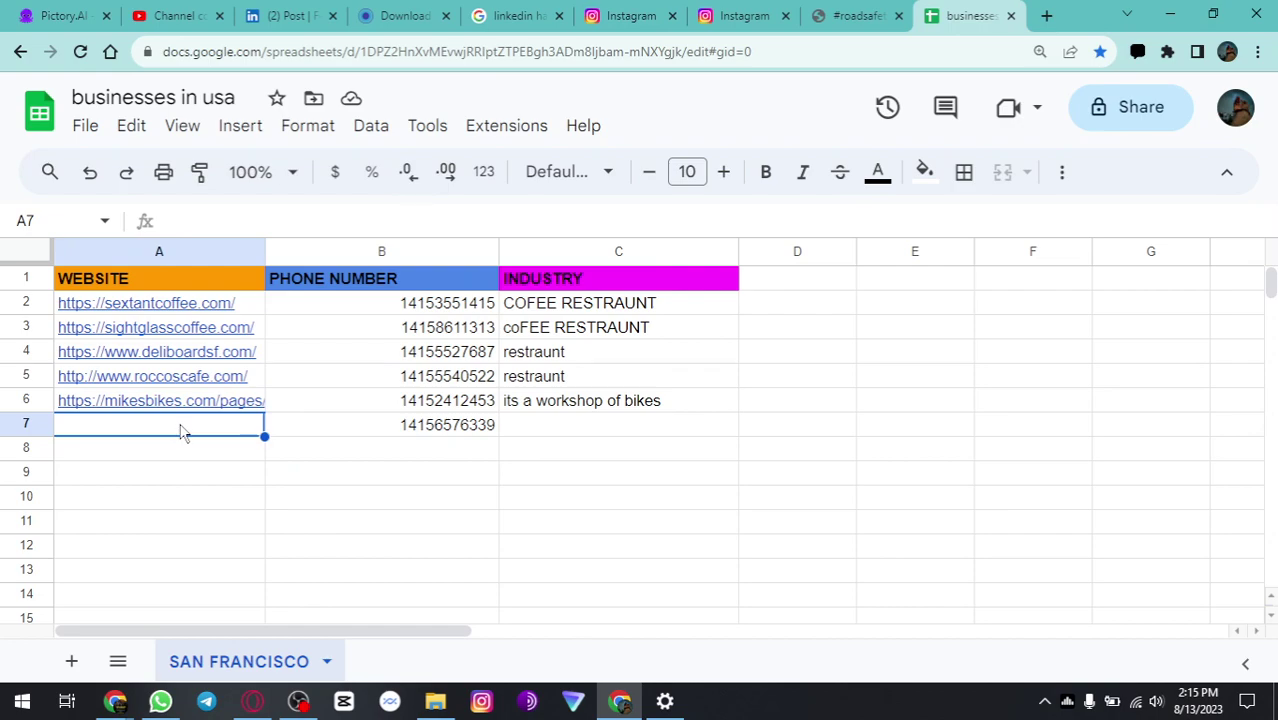
{"action": "key", "text": "ctrl+v"}
Step: Copy the studio name from the Pole + Dance website's headline and enter it as "Pole + Dance Studio" in cell C7
{"action": "left_click", "coordinate": [562, 424]}
{"action": "key", "text": "alt+Tab"}
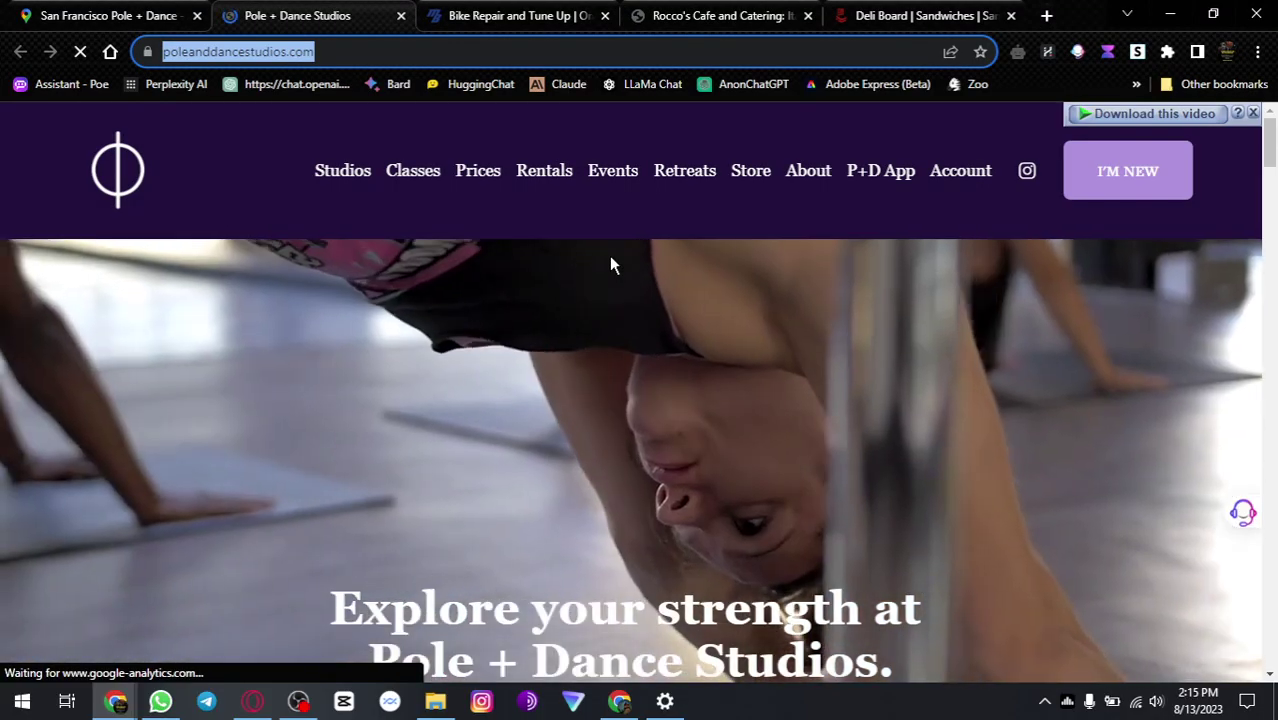
{"action": "scroll", "coordinate": [610, 265], "scroll_direction": "down", "scroll_amount": 2}
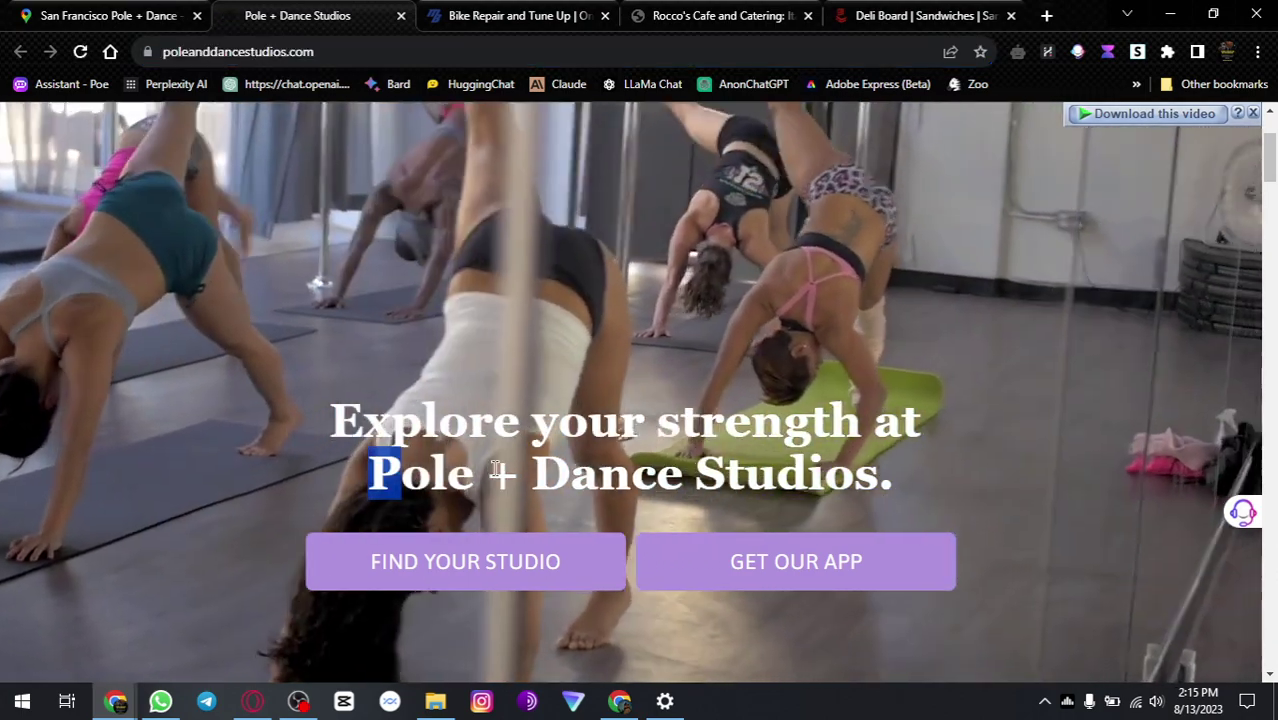
{"action": "left_click_drag", "start_coordinate": [366, 472], "coordinate": [893, 467]}
{"action": "key", "text": "alt+Tab"}
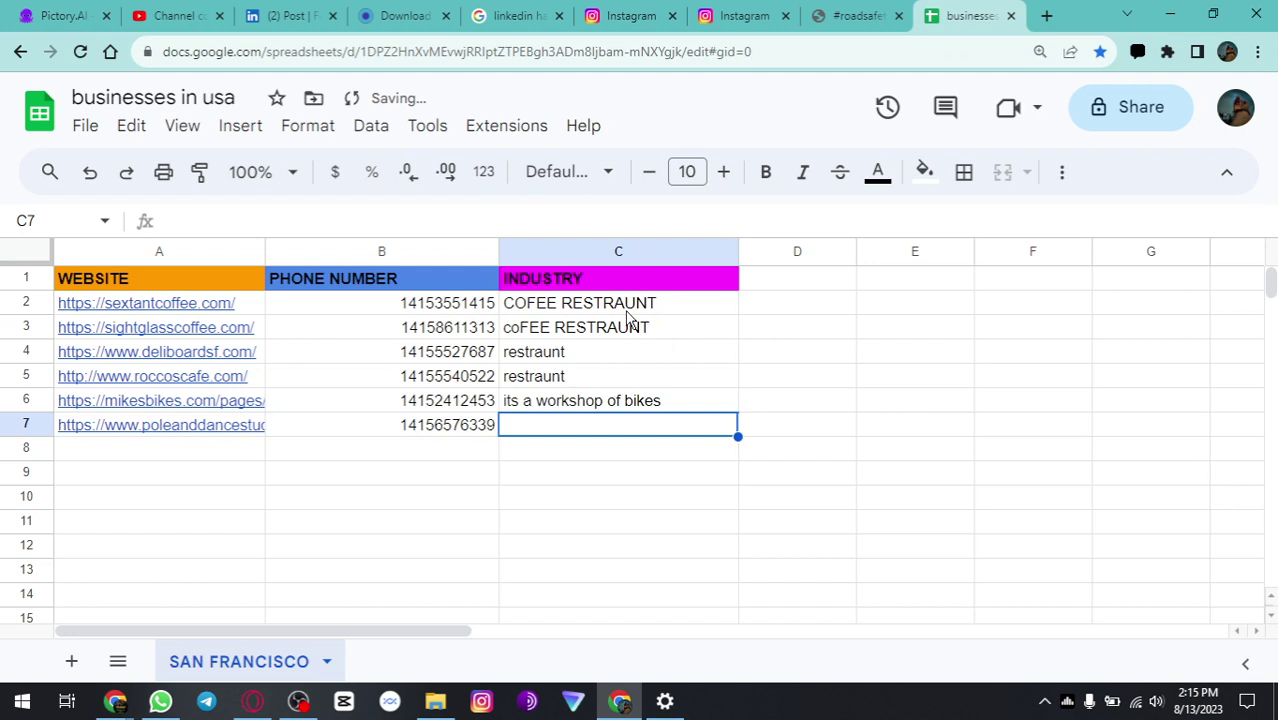
{"action": "double_click", "coordinate": [543, 428]}
{"action": "key", "text": "ctrl+v"}
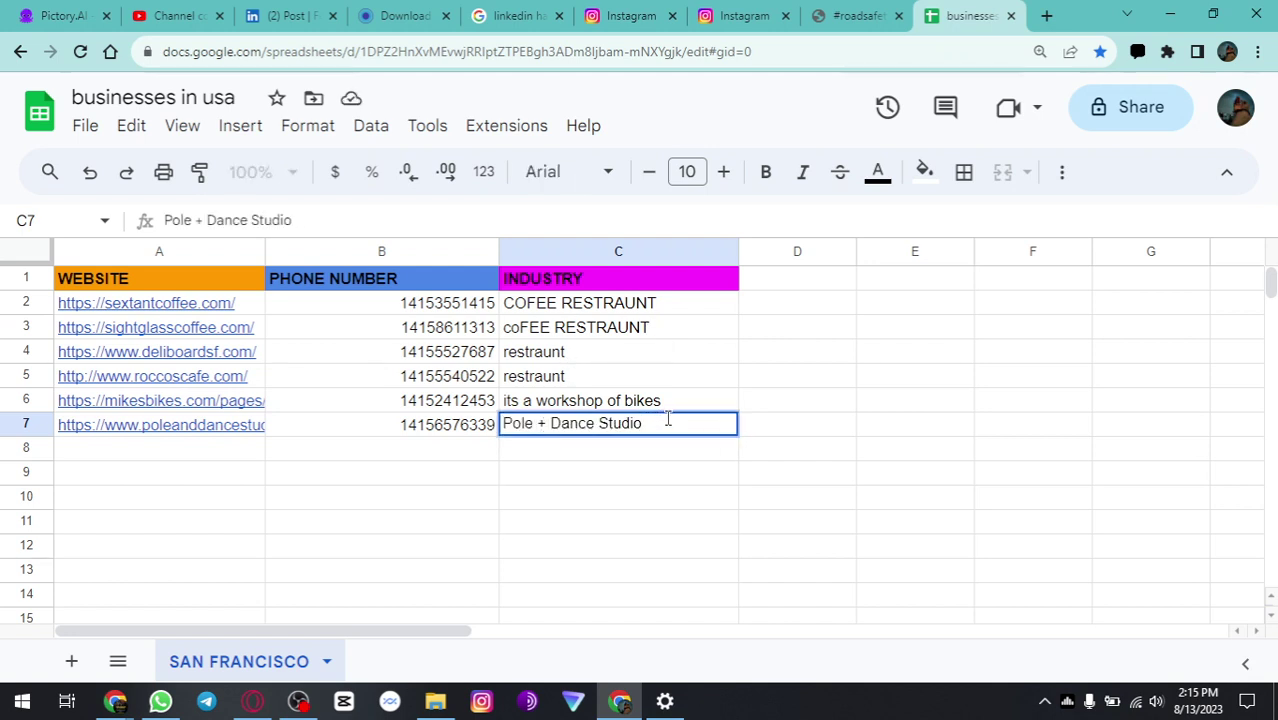
{"action": "left_click", "coordinate": [195, 450]}
Step: Switch back to Google Maps, open the Civic Center Motor Inn listing and find its website and phone details
{"action": "key", "text": "alt+Tab"}
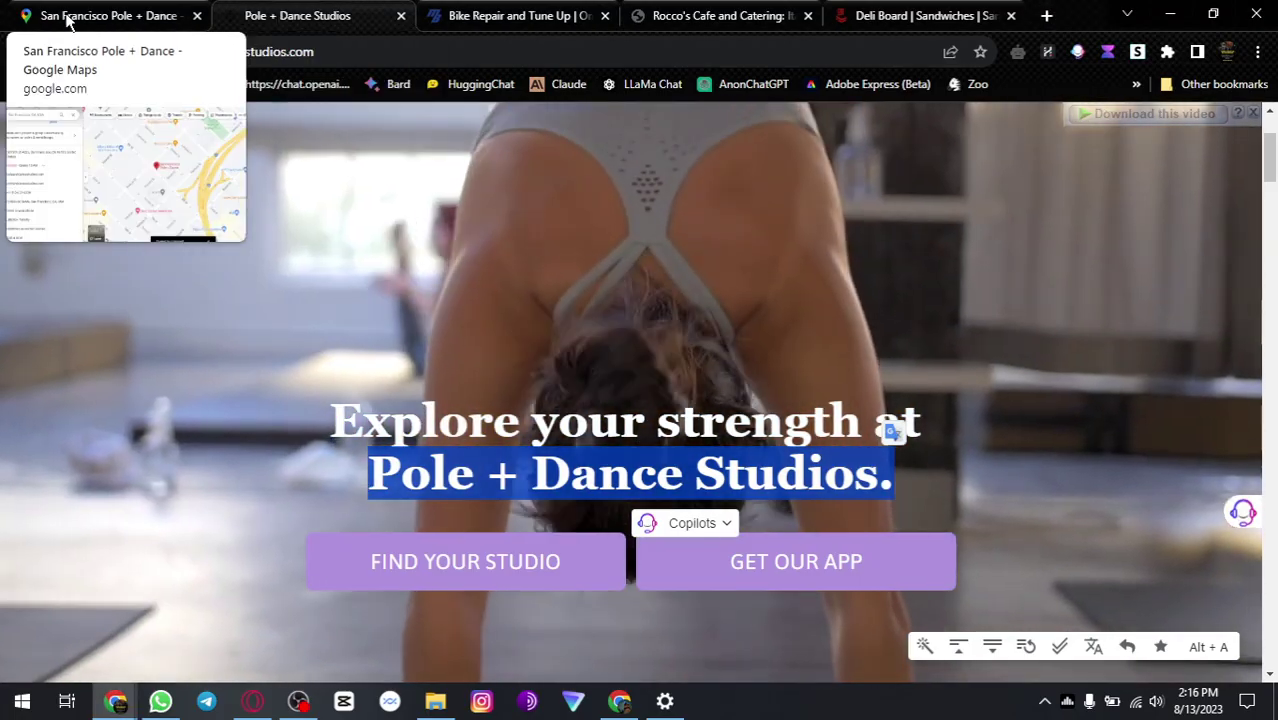
{"action": "left_click", "coordinate": [60, 16]}
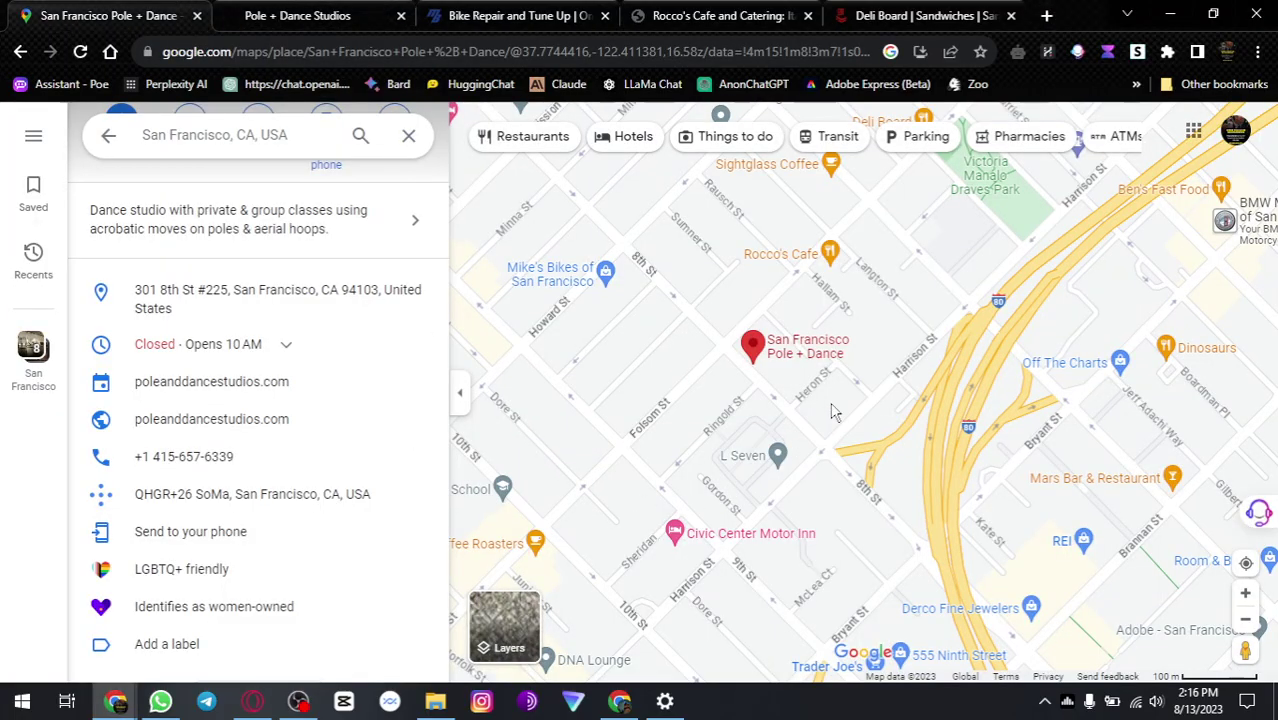
{"action": "left_click_drag", "start_coordinate": [836, 426], "coordinate": [830, 371]}
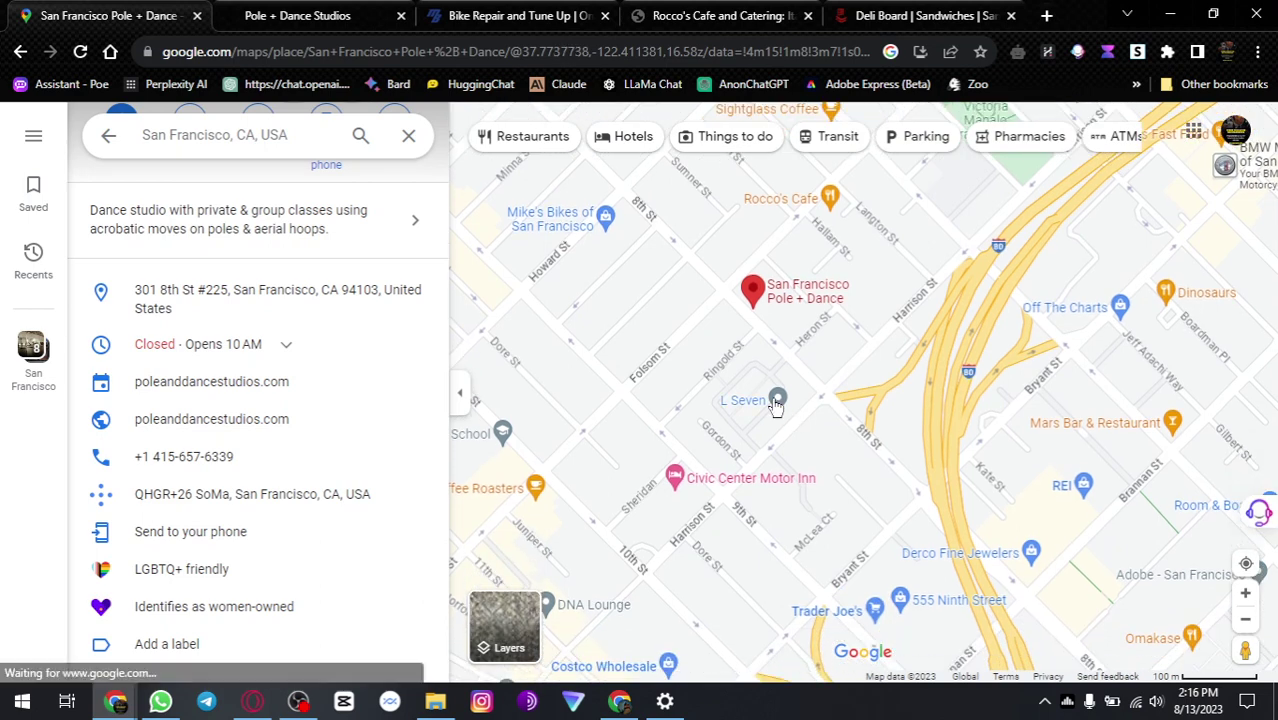
{"action": "left_click_drag", "start_coordinate": [785, 437], "coordinate": [793, 385]}
{"action": "left_click", "coordinate": [686, 432]}
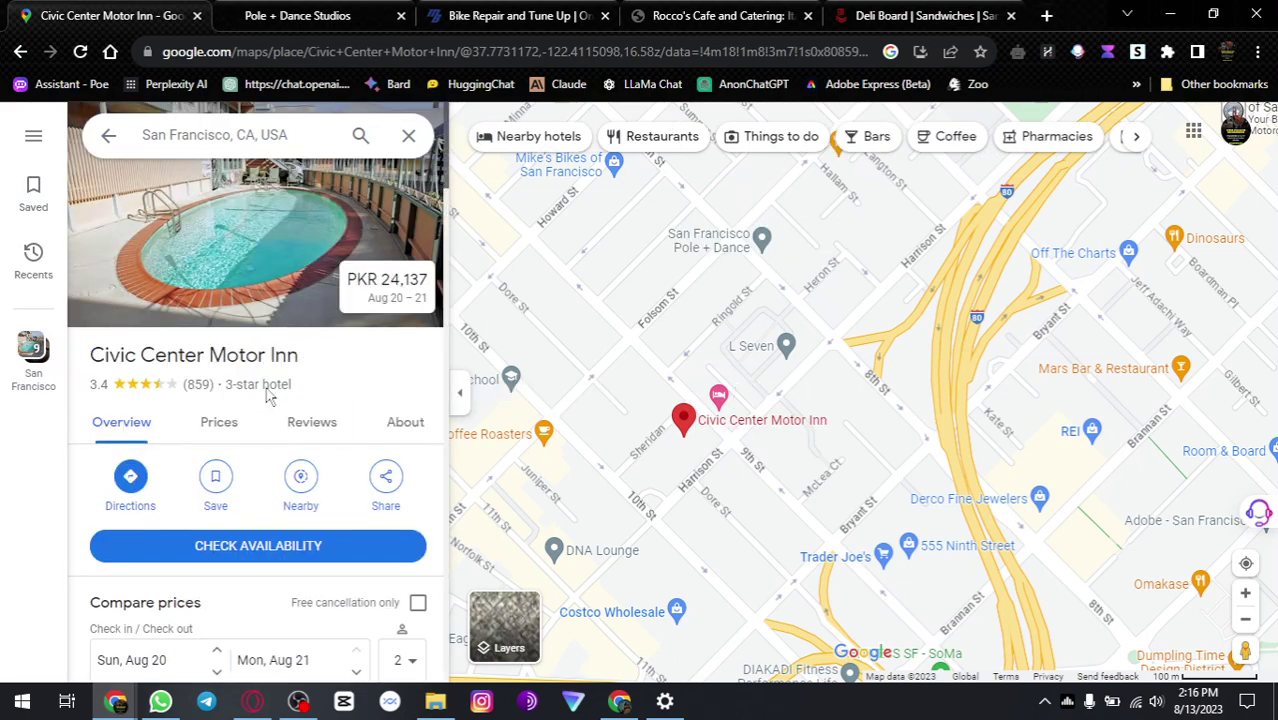
{"action": "scroll", "coordinate": [270, 415], "scroll_direction": "down", "scroll_amount": 5}
{"action": "scroll", "coordinate": [270, 352], "scroll_direction": "up", "scroll_amount": 5}
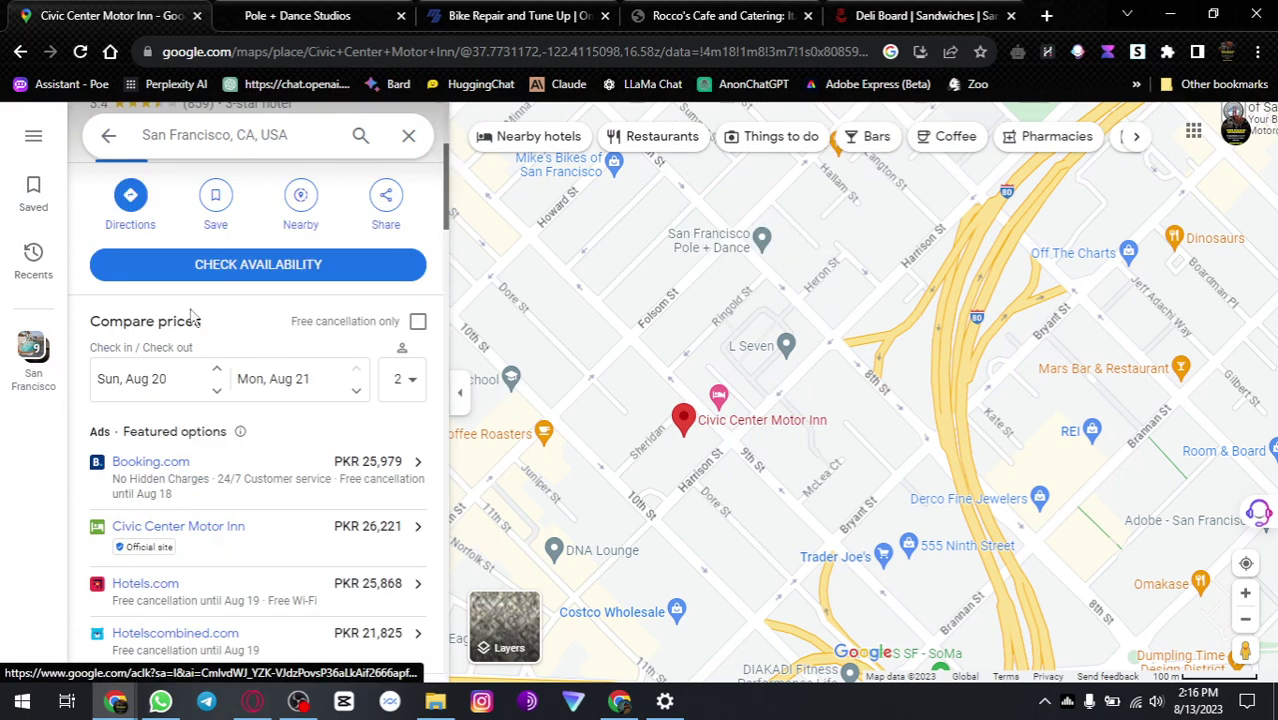
{"action": "scroll", "coordinate": [240, 290], "scroll_direction": "down", "scroll_amount": 2}
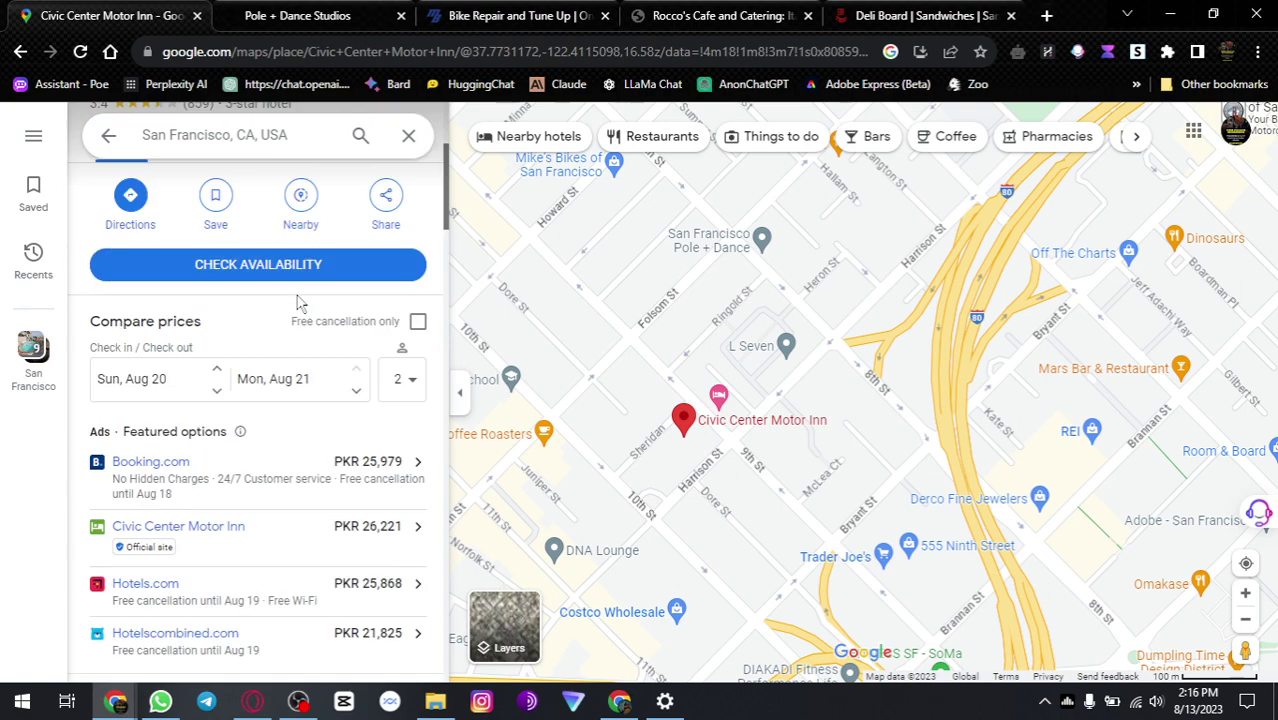
{"action": "scroll", "coordinate": [297, 303], "scroll_direction": "down", "scroll_amount": 6}
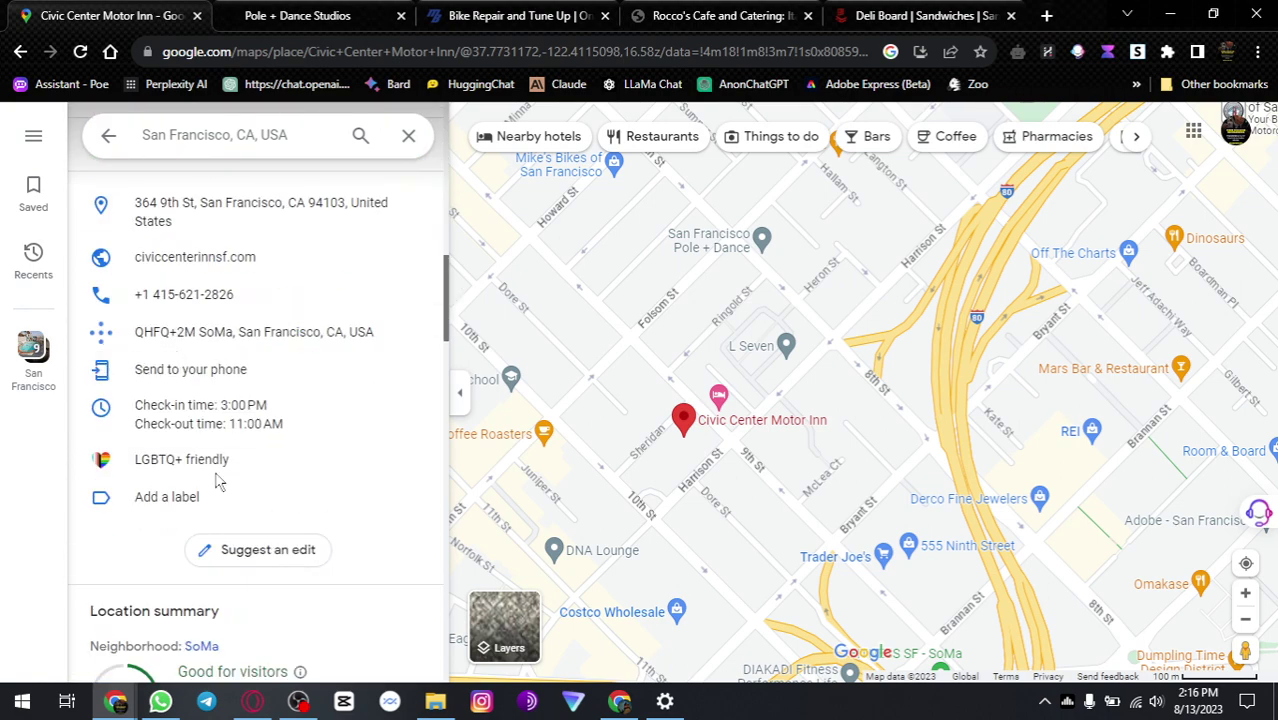
Step: Open the Civic Center Motor Inn website in its own tab, and copy the listing's phone number into cell B8 of the sheet
{"action": "scroll", "coordinate": [231, 400], "scroll_direction": "up", "scroll_amount": 1}
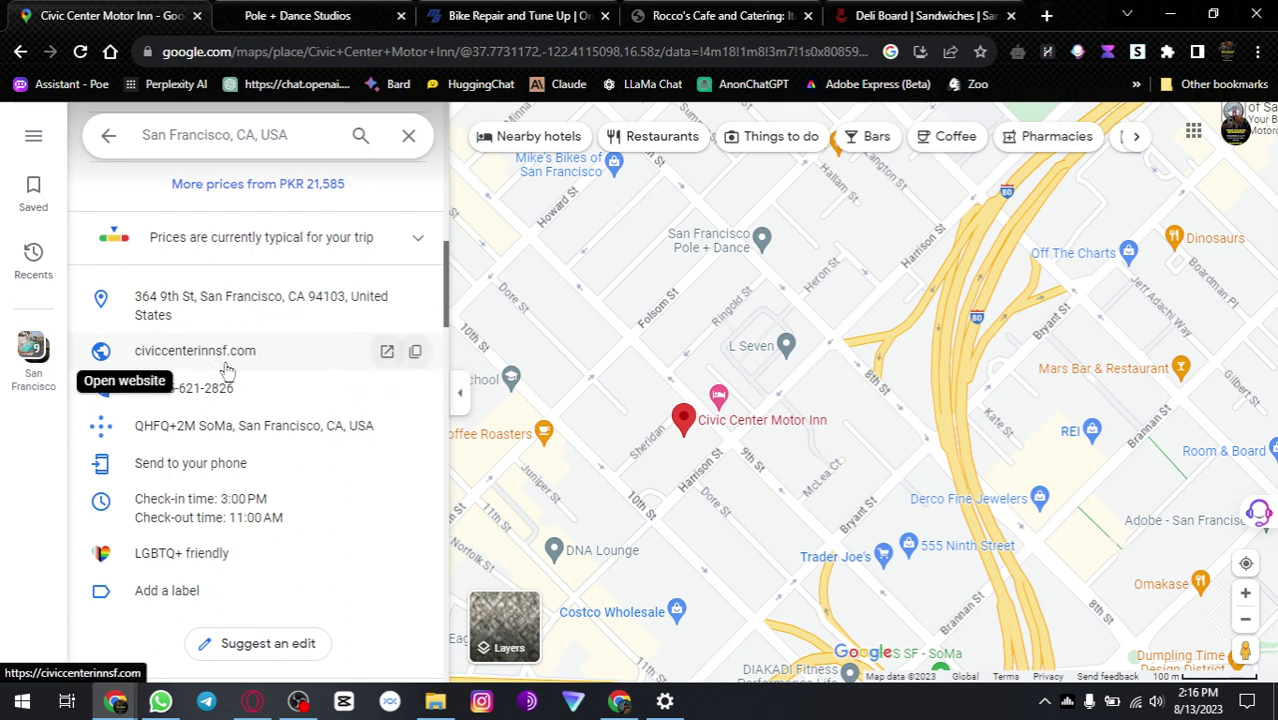
{"action": "left_click", "coordinate": [383, 355]}
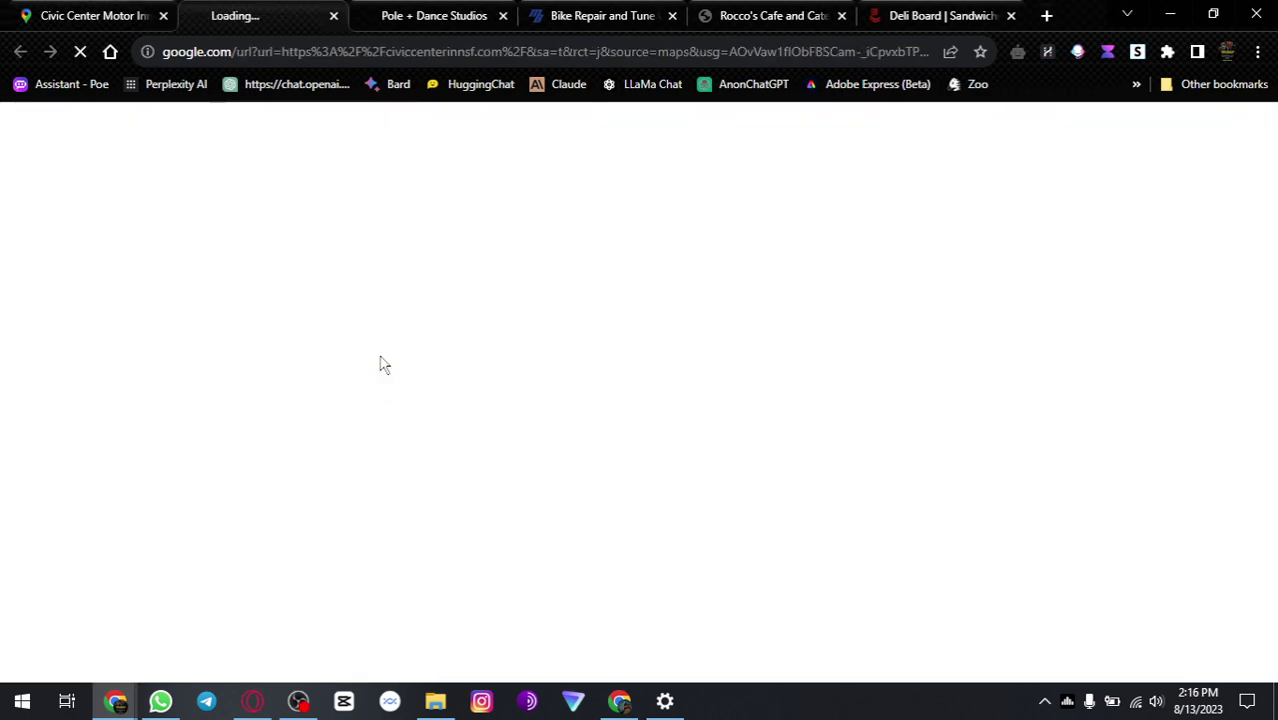
{"action": "left_click", "coordinate": [115, 20]}
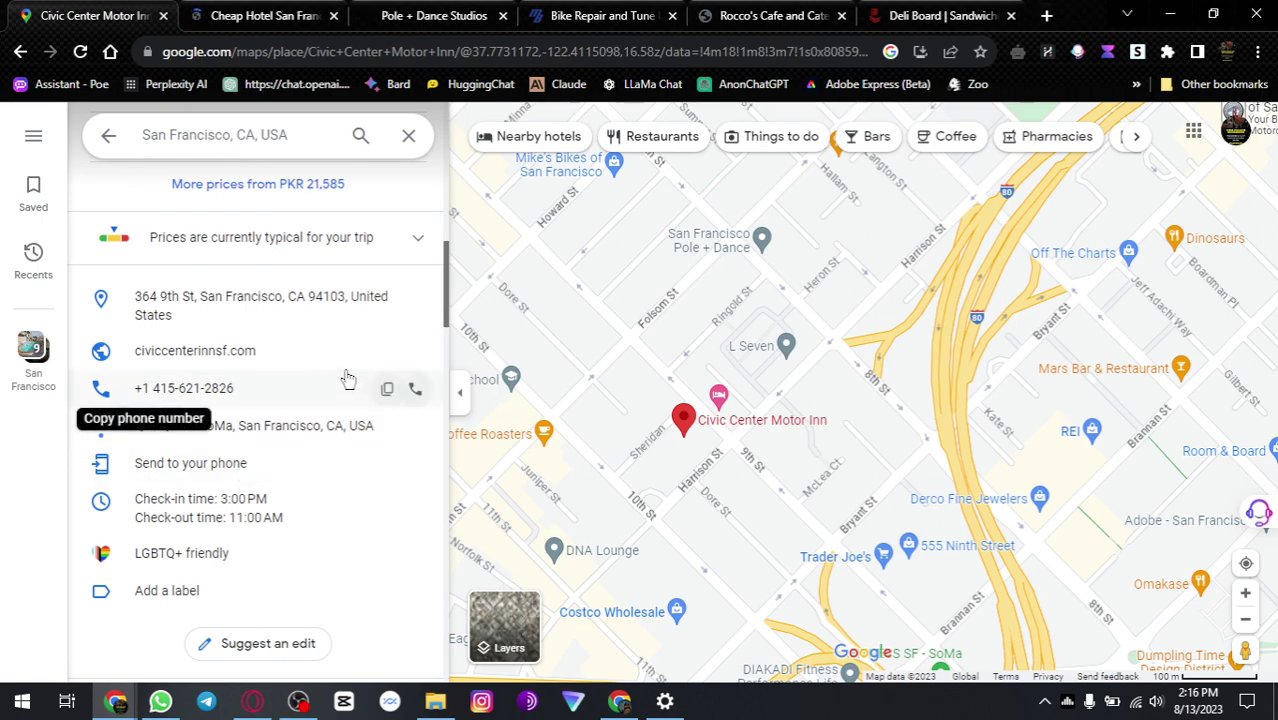
{"action": "left_click", "coordinate": [388, 390]}
{"action": "key", "text": "alt+Tab"}
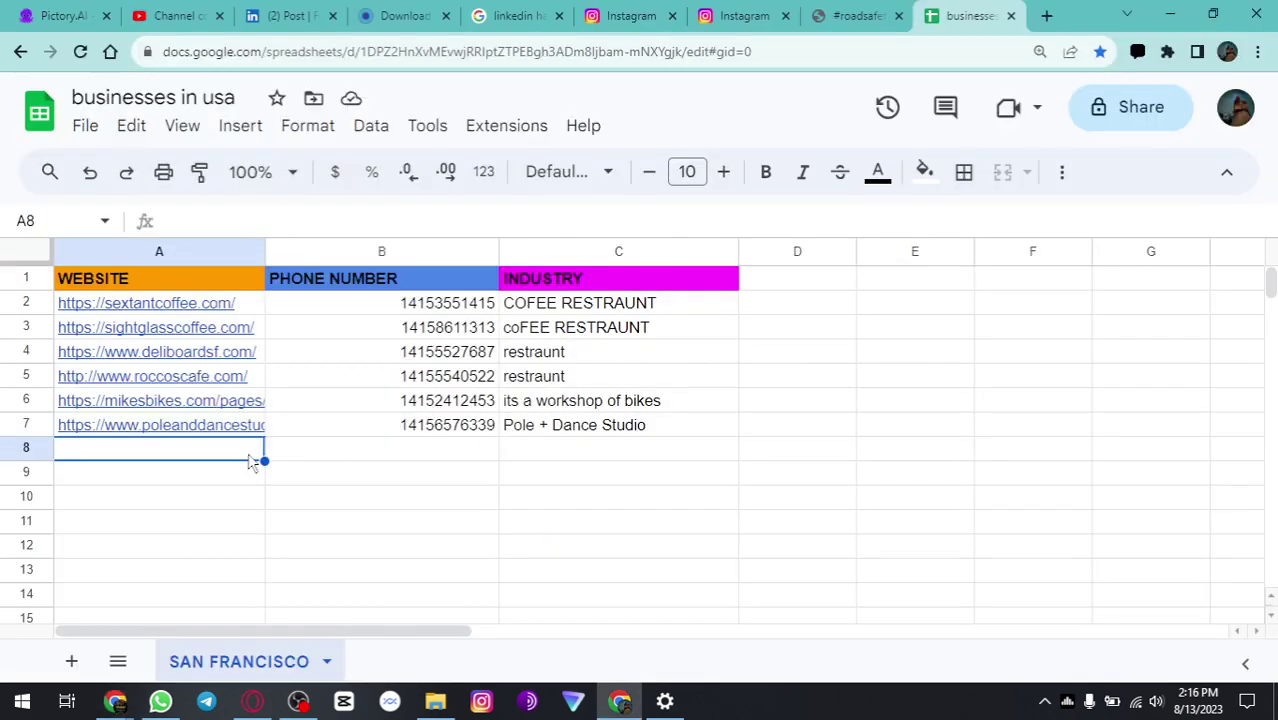
{"action": "left_click", "coordinate": [385, 456]}
{"action": "key", "text": "ctrl+v"}
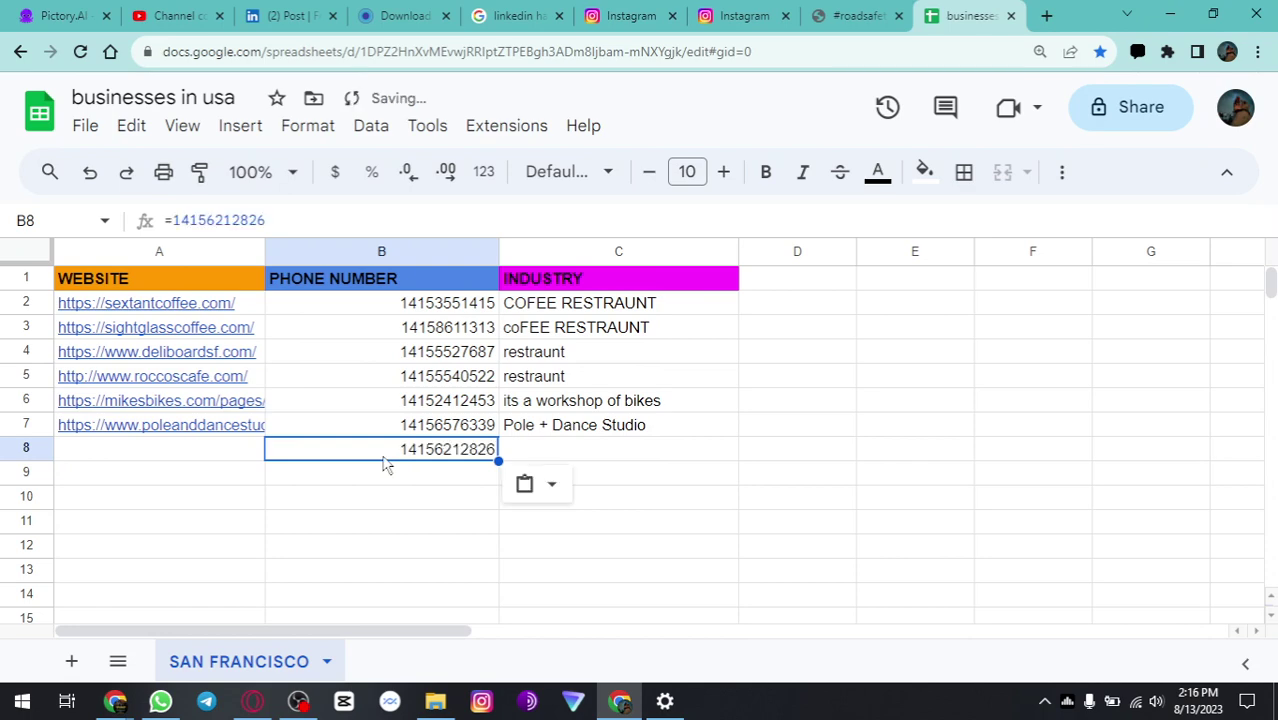
Step: Copy the civiccenterinnsf.com address from its browser tab and paste it into cell A8 of the WEBSITE column
{"action": "left_click", "coordinate": [192, 447]}
{"action": "key", "text": "alt+Tab"}
{"action": "left_click", "coordinate": [280, 349]}
{"action": "left_click", "coordinate": [316, 49]}
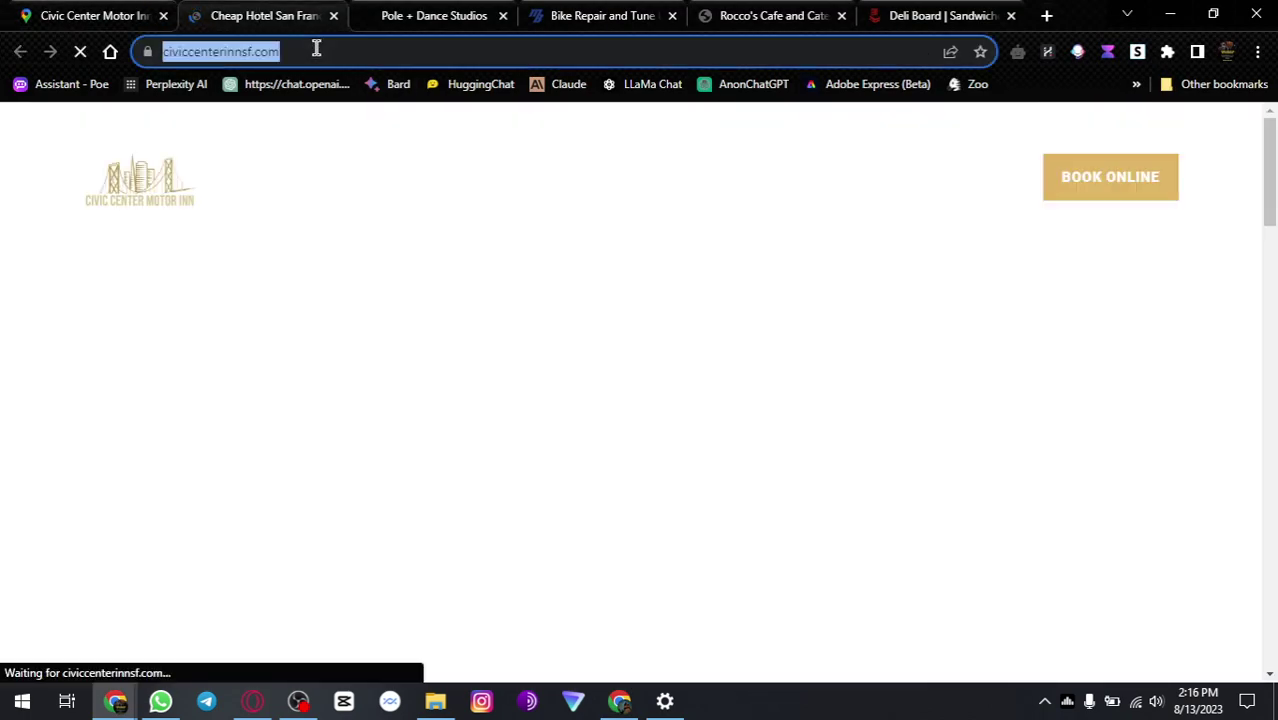
{"action": "key", "text": "alt+Tab"}
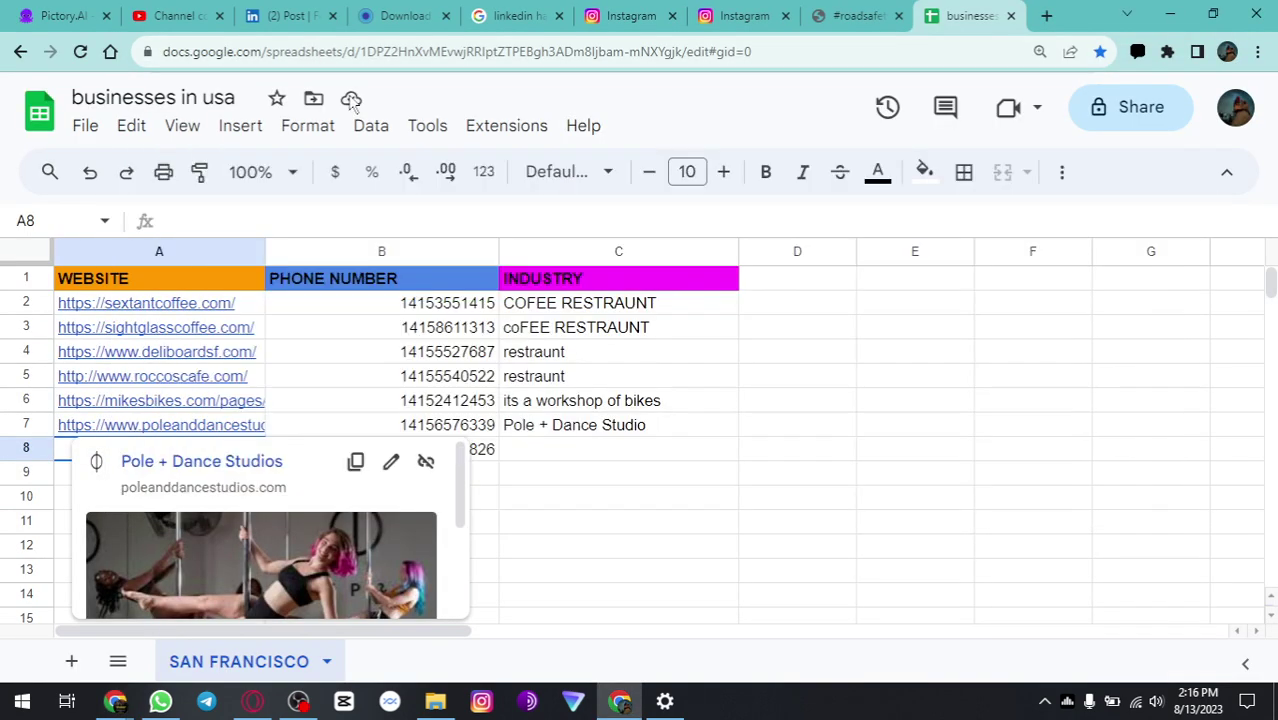
{"action": "key", "text": "alt+Tab"}
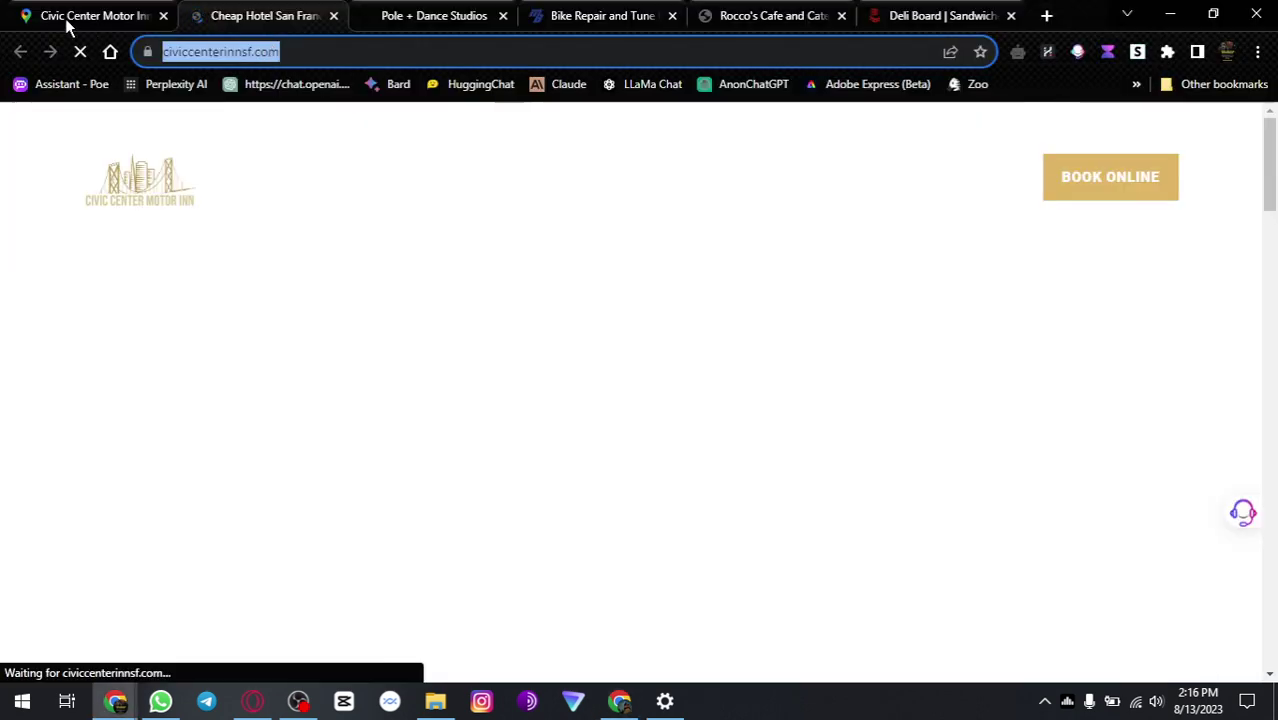
{"action": "key", "text": "alt+Tab"}
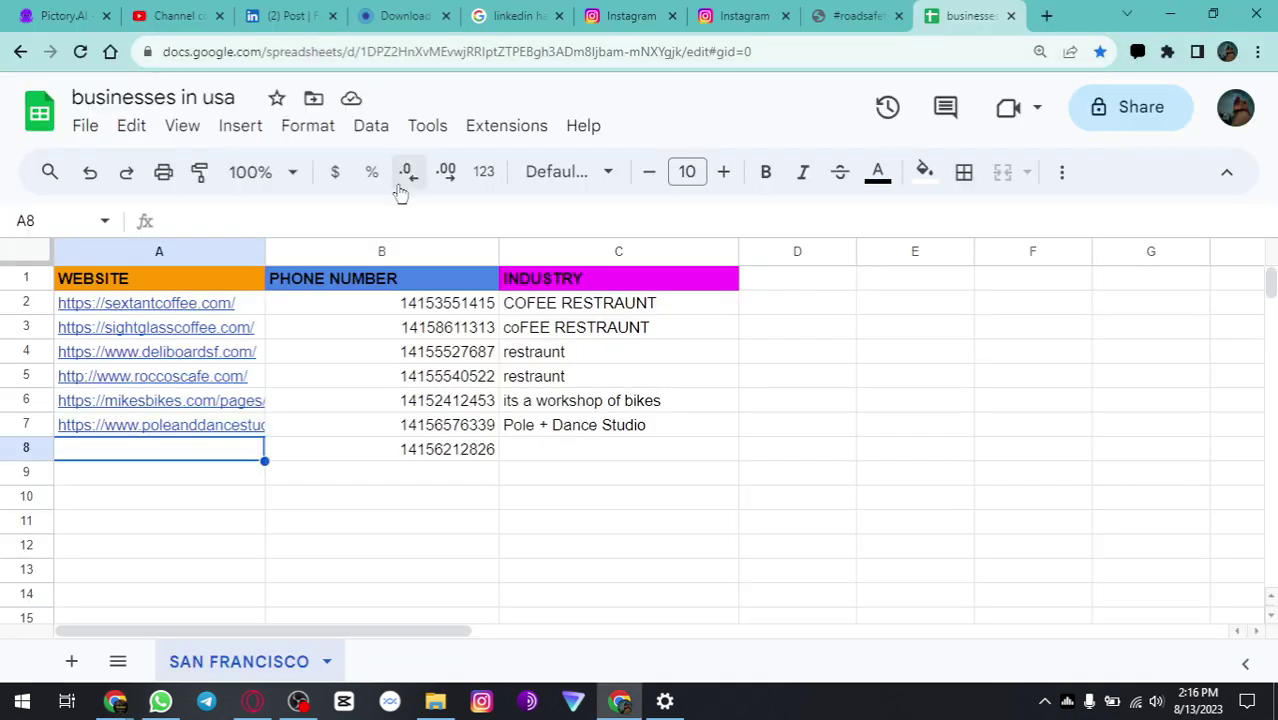
{"action": "double_click", "coordinate": [172, 451]}
{"action": "key", "text": "ctrl+v"}
{"action": "left_click", "coordinate": [590, 459]}
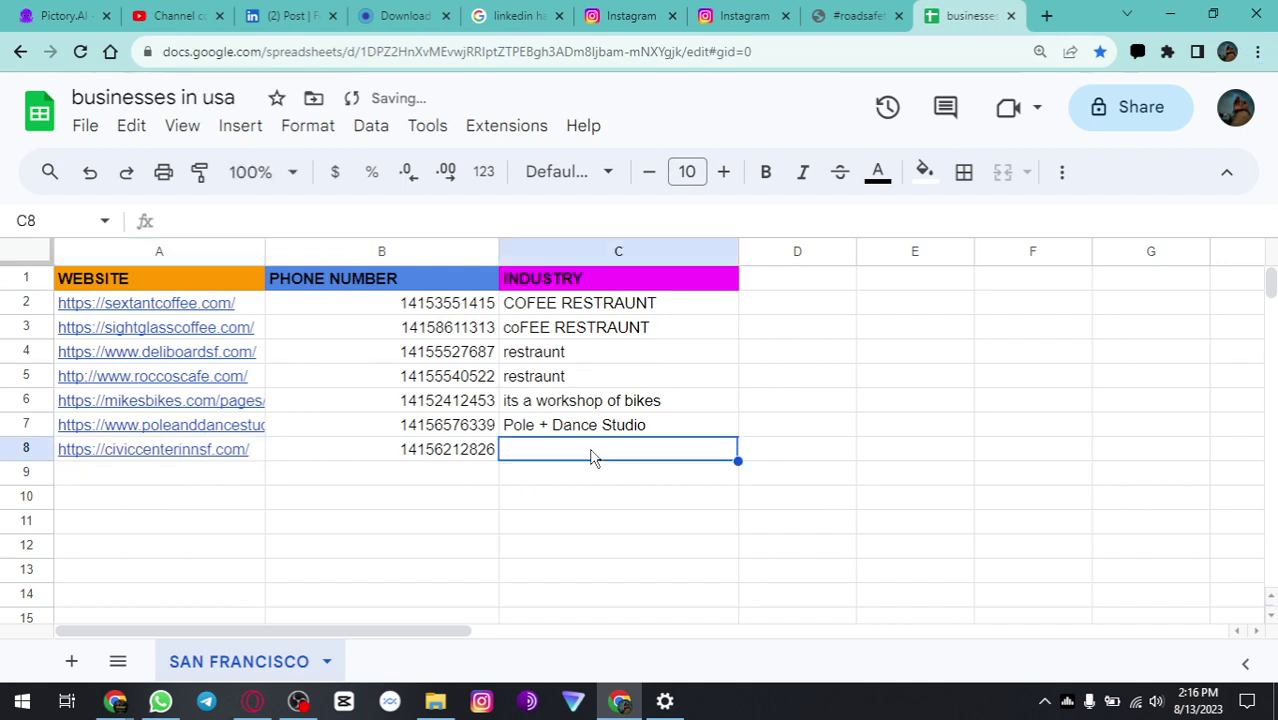
Step: Examine the Civic Center Motor Inn website for wording that describes what kind of business it is
{"action": "key", "text": "alt+Tab"}
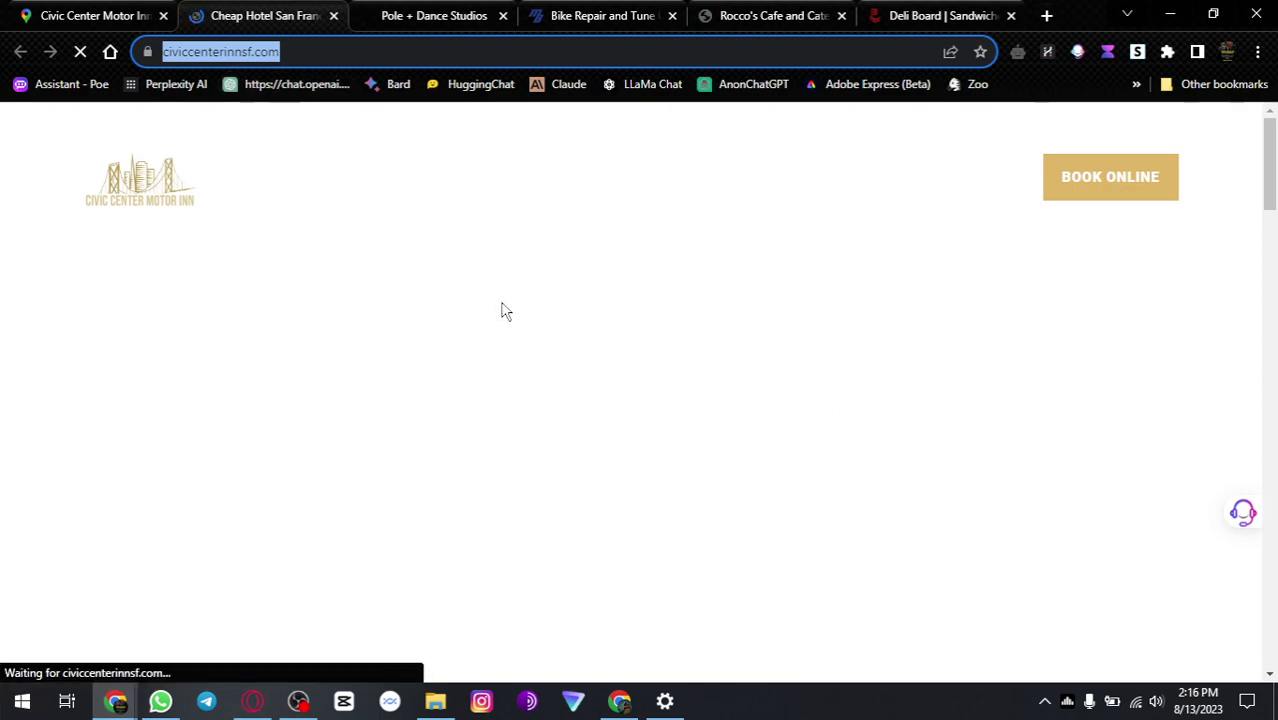
{"action": "scroll", "coordinate": [505, 310], "scroll_direction": "down", "scroll_amount": 3}
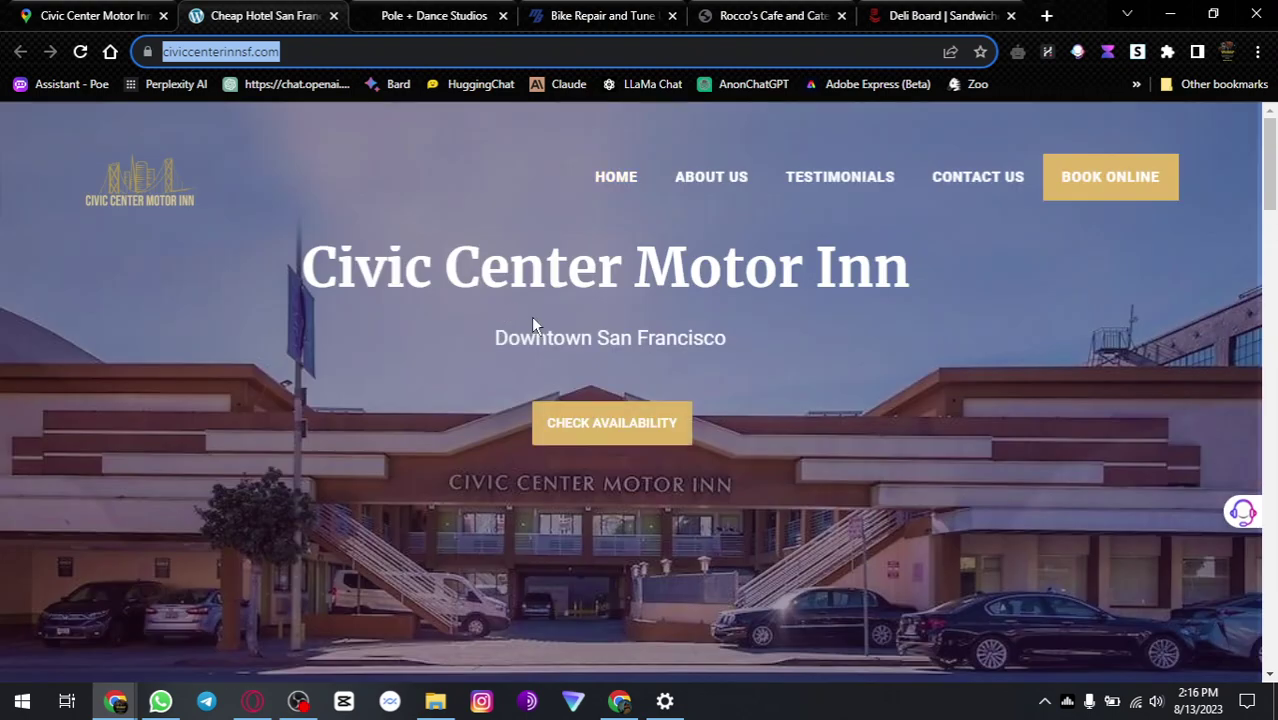
{"action": "scroll", "coordinate": [813, 298], "scroll_direction": "down", "scroll_amount": 12}
{"action": "scroll", "coordinate": [813, 298], "scroll_direction": "down", "scroll_amount": 8}
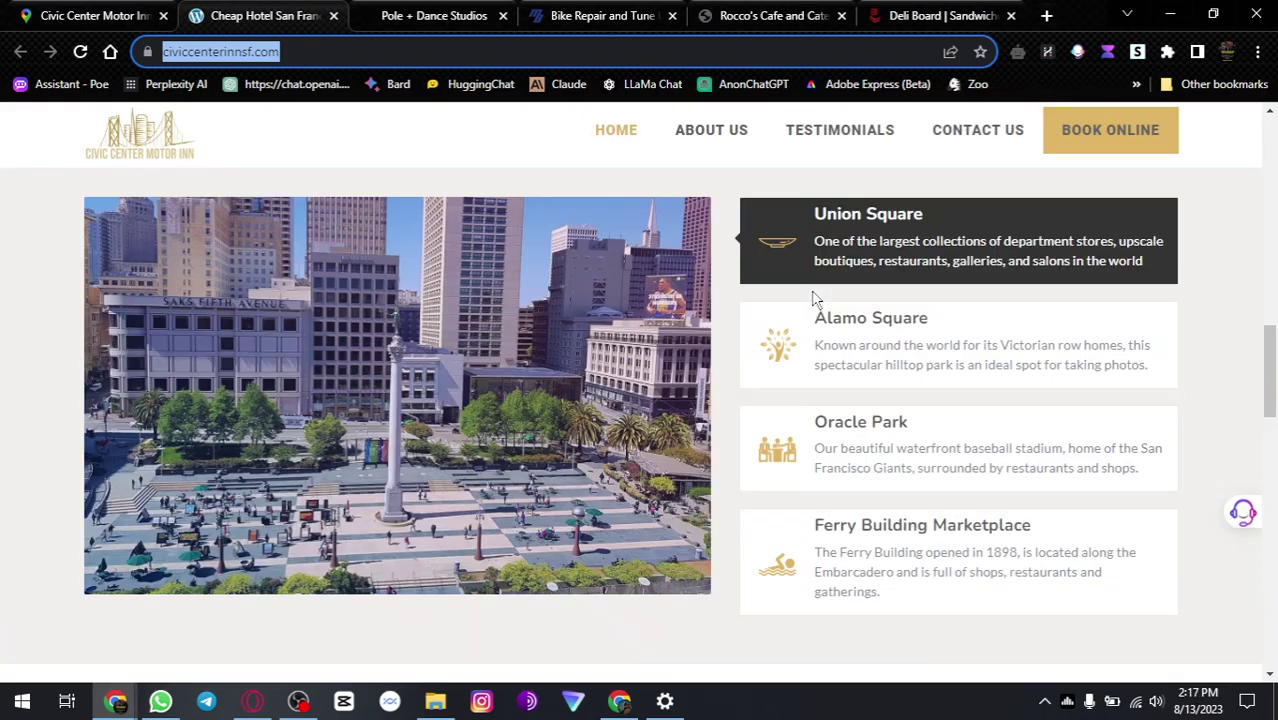
{"action": "scroll", "coordinate": [503, 337], "scroll_direction": "up", "scroll_amount": 2}
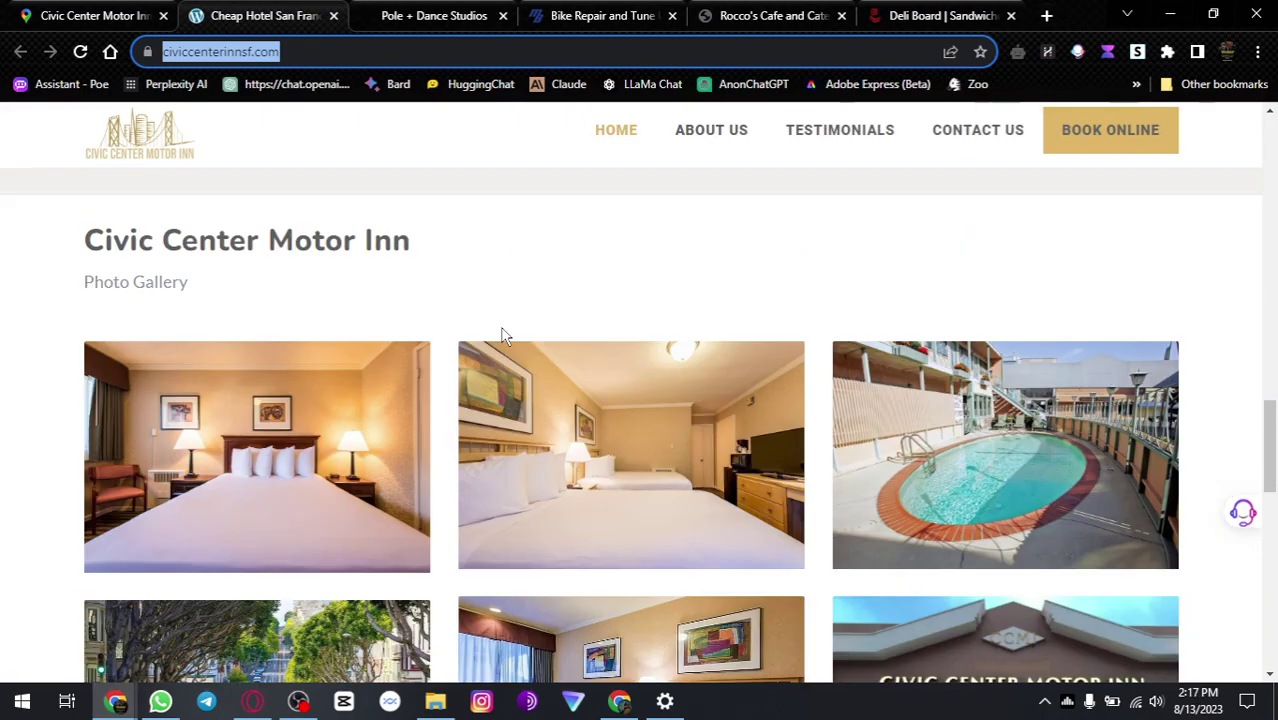
{"action": "scroll", "coordinate": [503, 337], "scroll_direction": "down", "scroll_amount": 11}
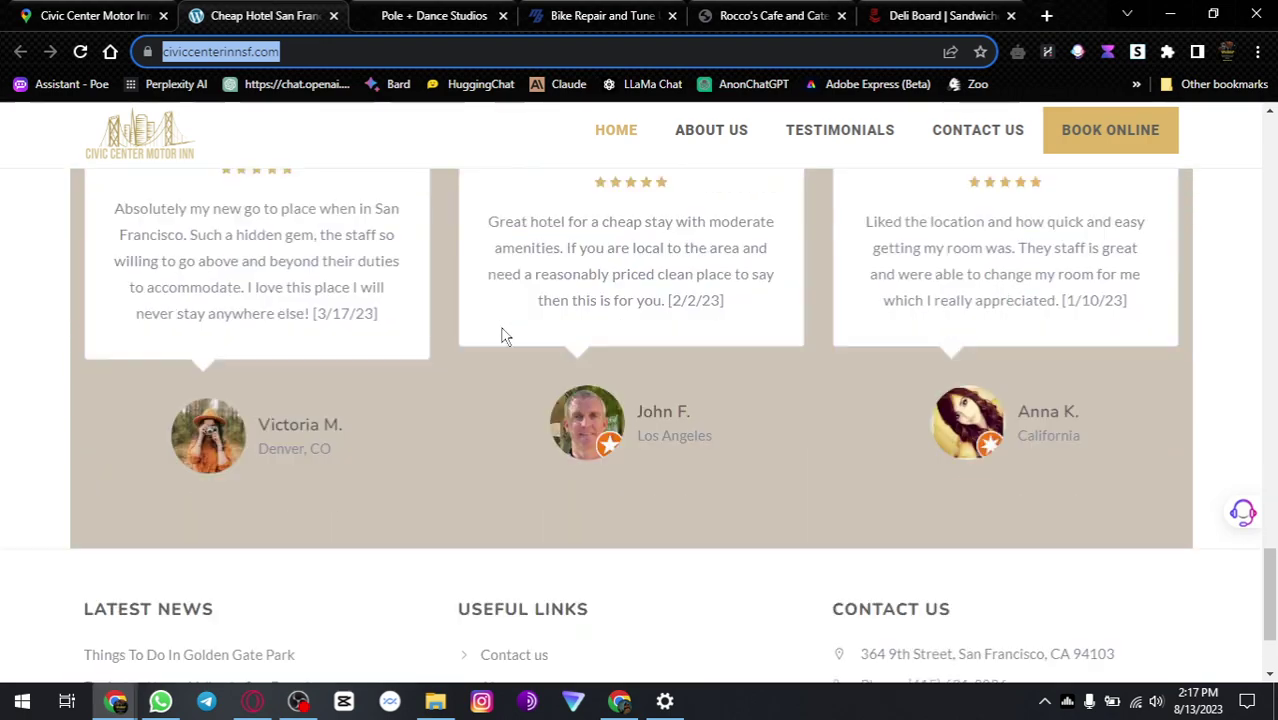
{"action": "scroll", "coordinate": [503, 337], "scroll_direction": "up", "scroll_amount": 20}
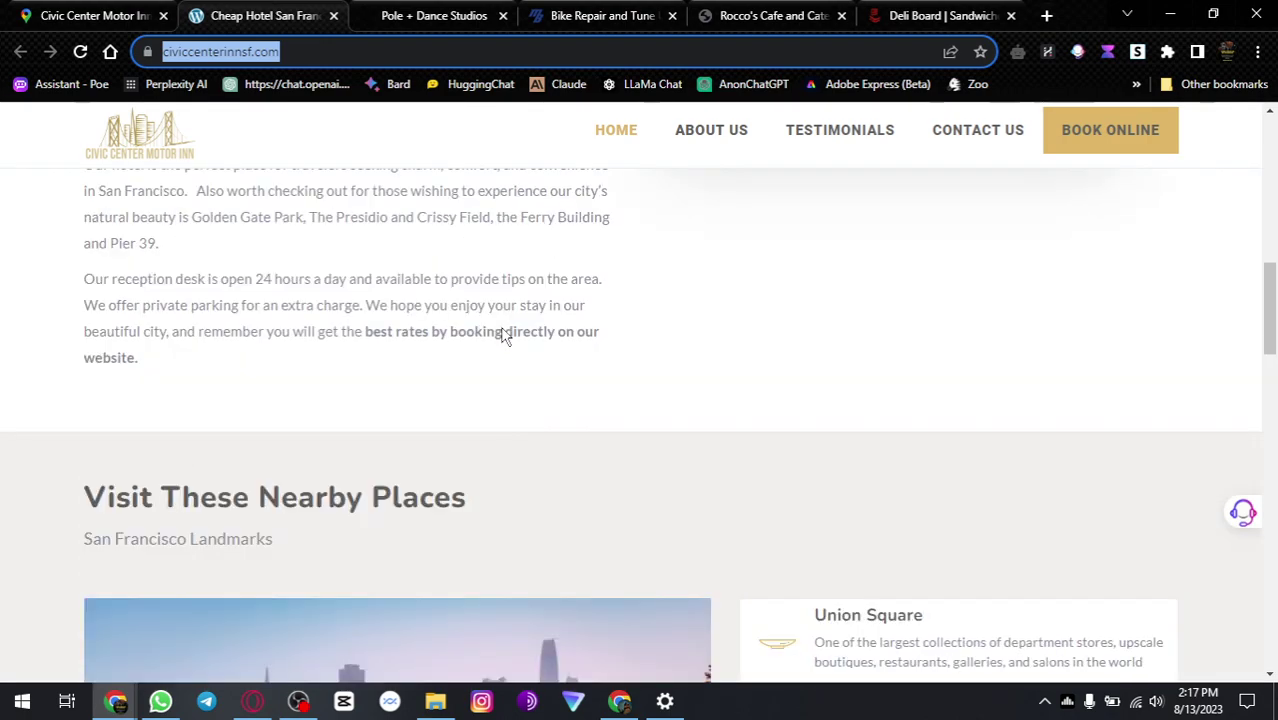
{"action": "scroll", "coordinate": [503, 337], "scroll_direction": "down", "scroll_amount": 4}
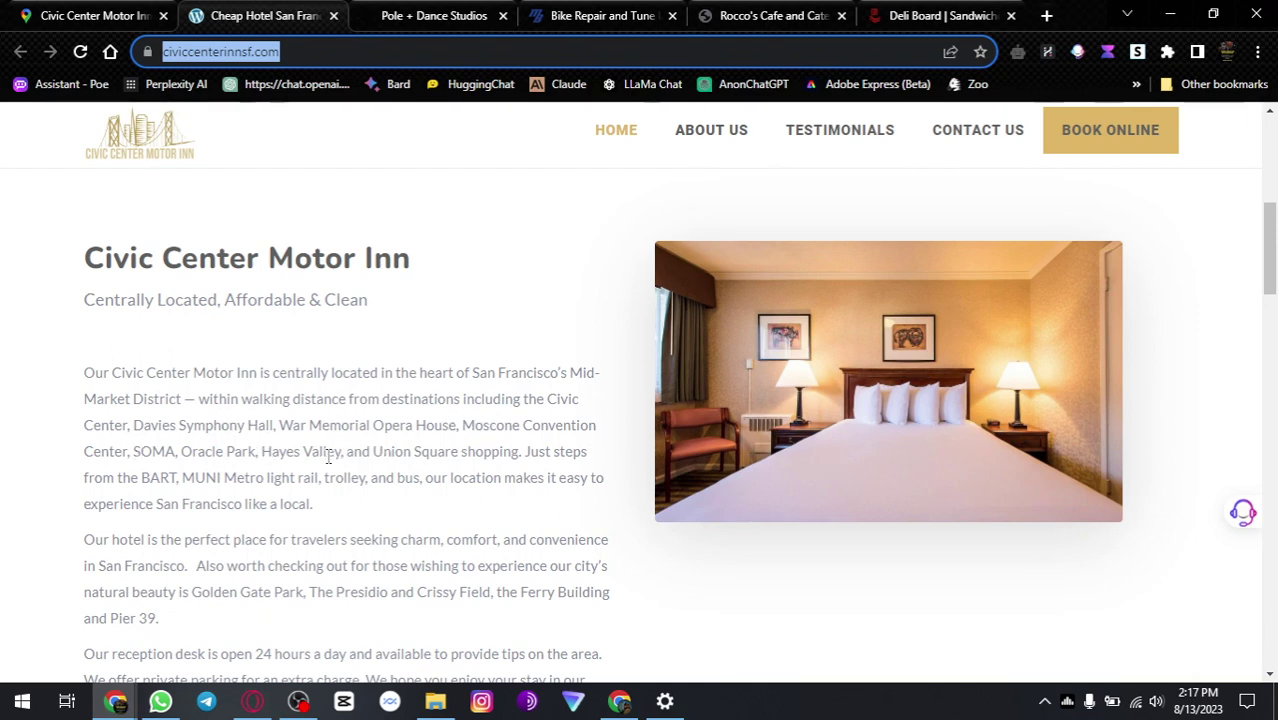
{"action": "scroll", "coordinate": [520, 470], "scroll_direction": "down", "scroll_amount": 2}
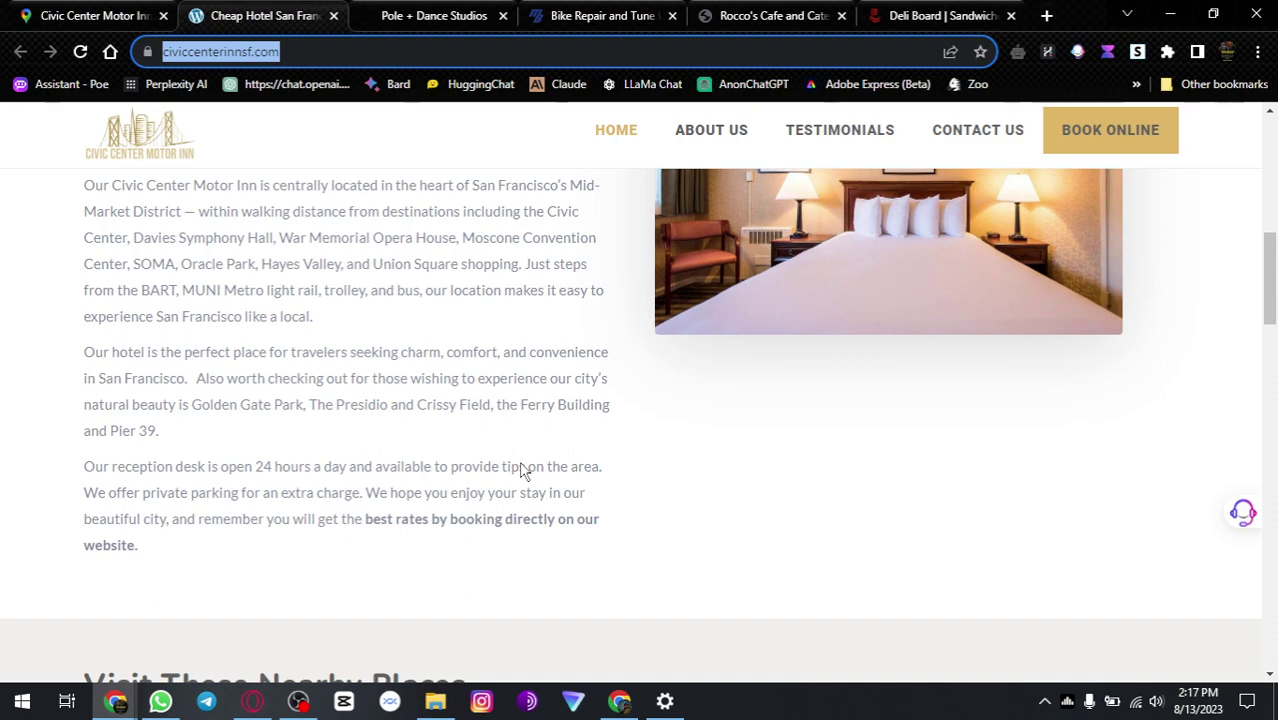
{"action": "scroll", "coordinate": [520, 470], "scroll_direction": "up", "scroll_amount": 7}
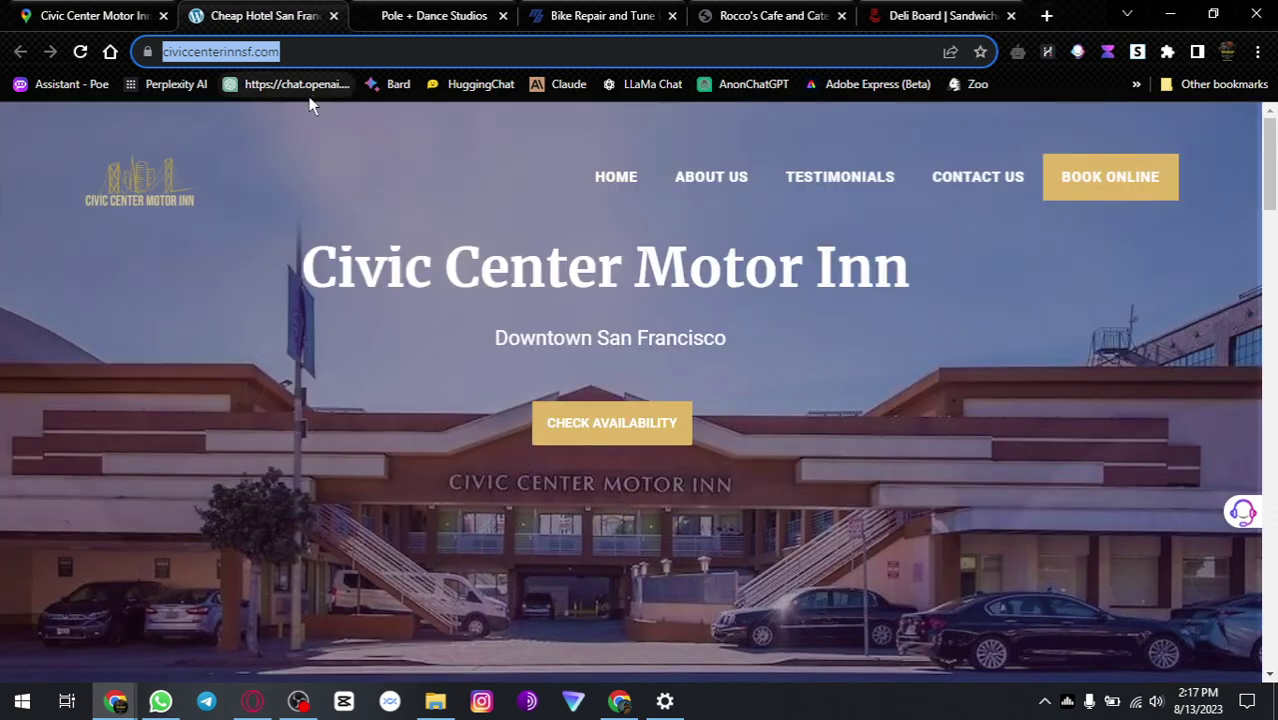
{"action": "middle_click", "coordinate": [177, 88]}
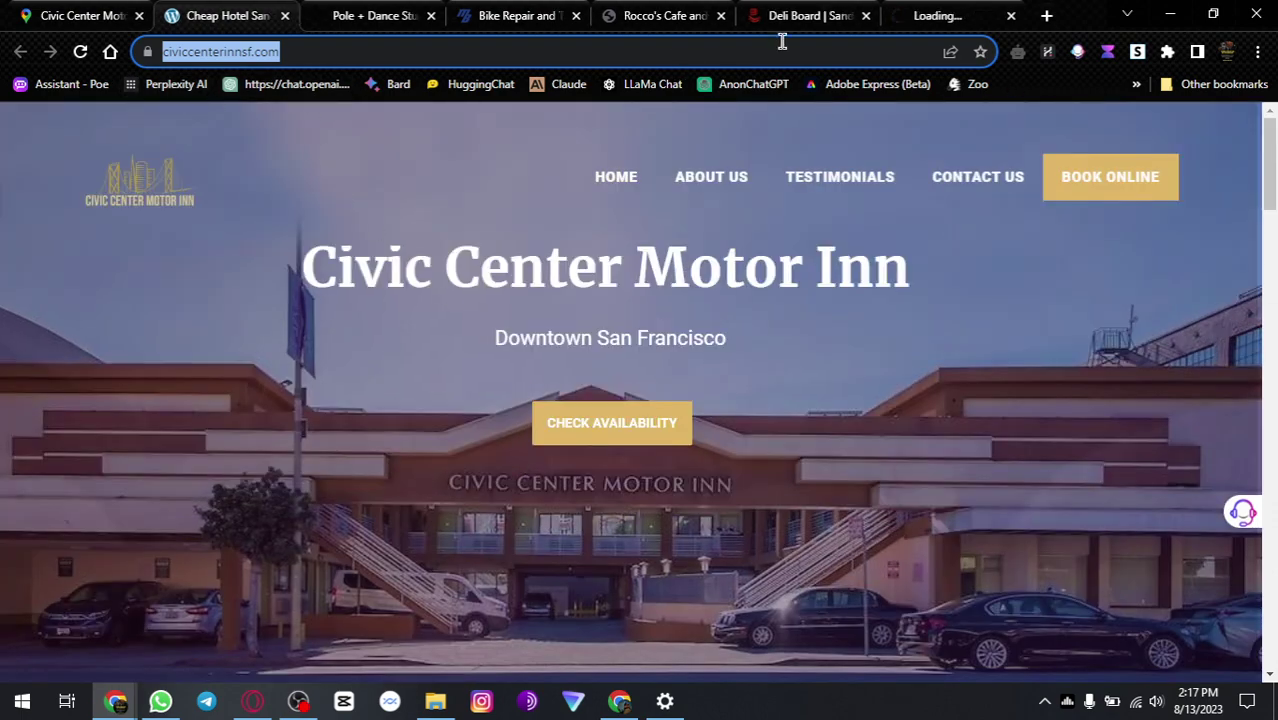
{"action": "left_click", "coordinate": [915, 24]}
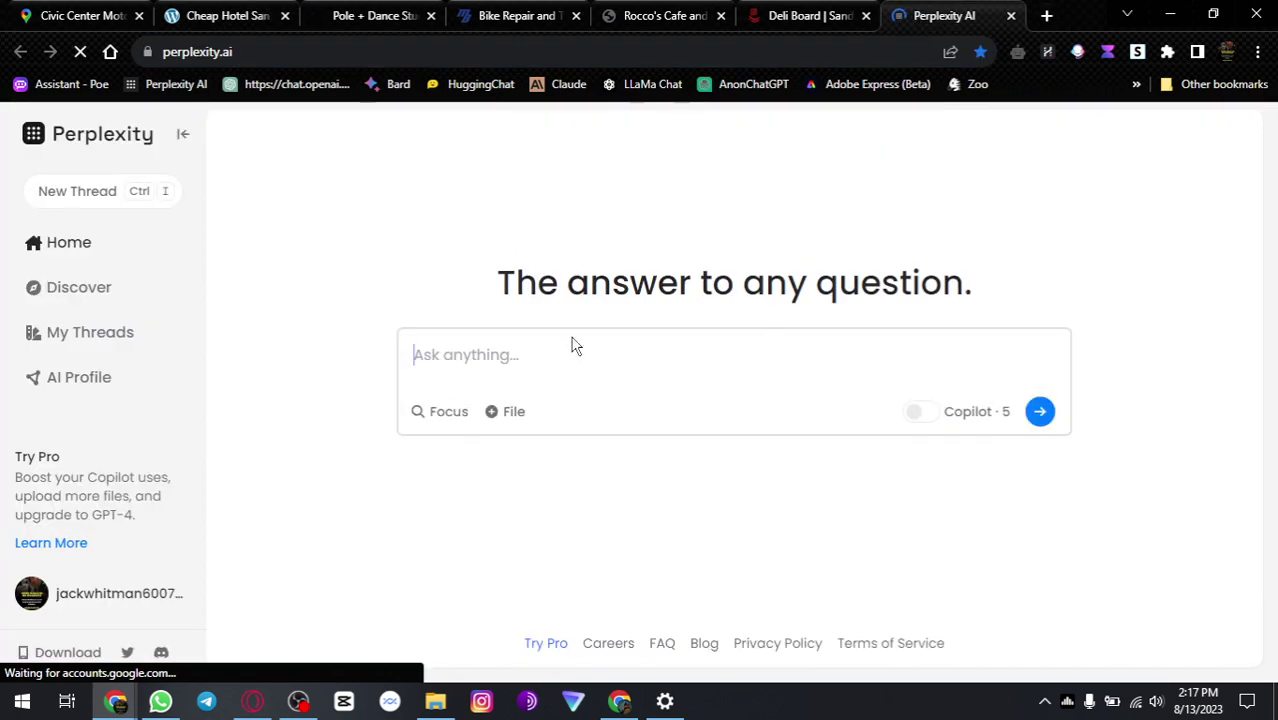
{"action": "type", "text": "what i"}
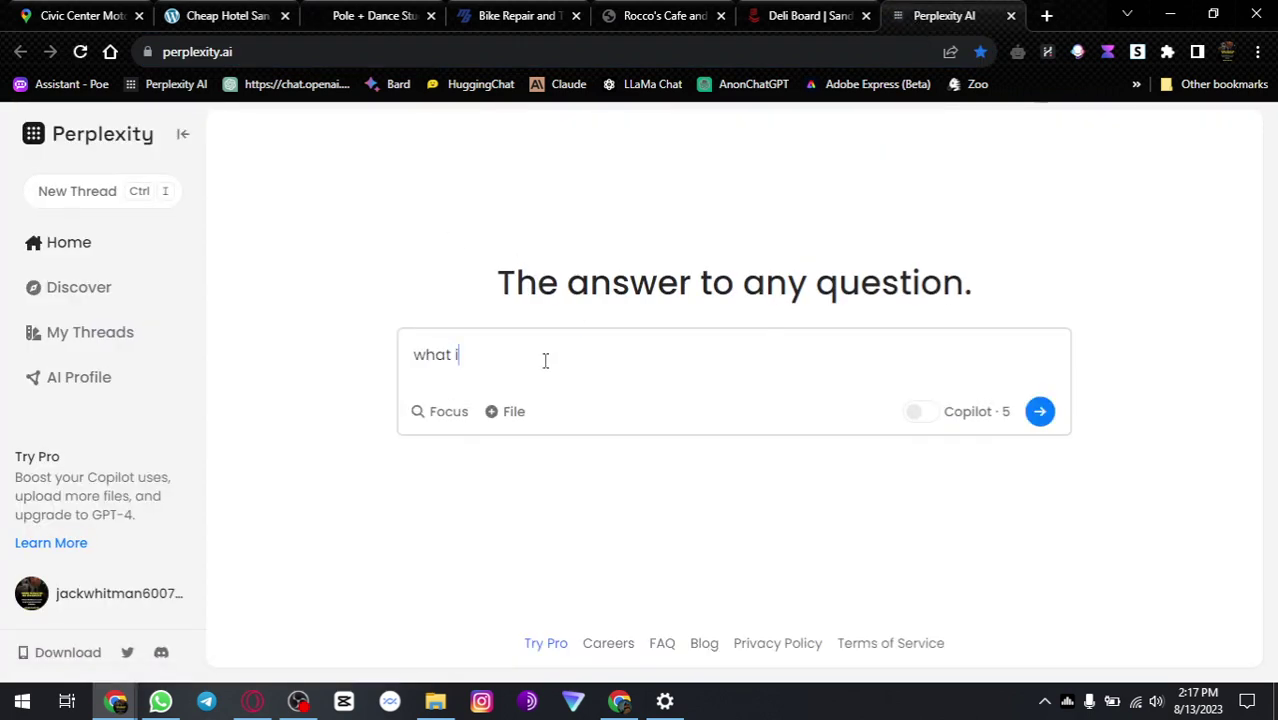
{"action": "type", "text": "s this we"}
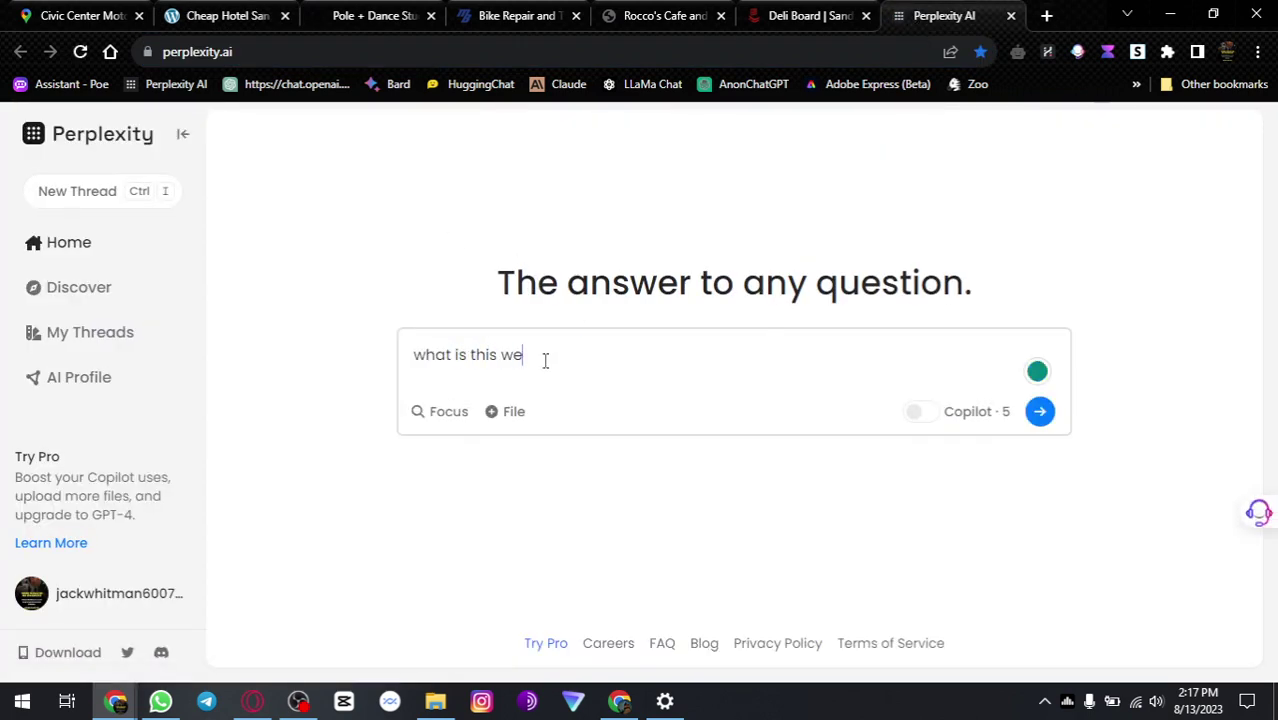
{"action": "type", "text": "bsite for "}
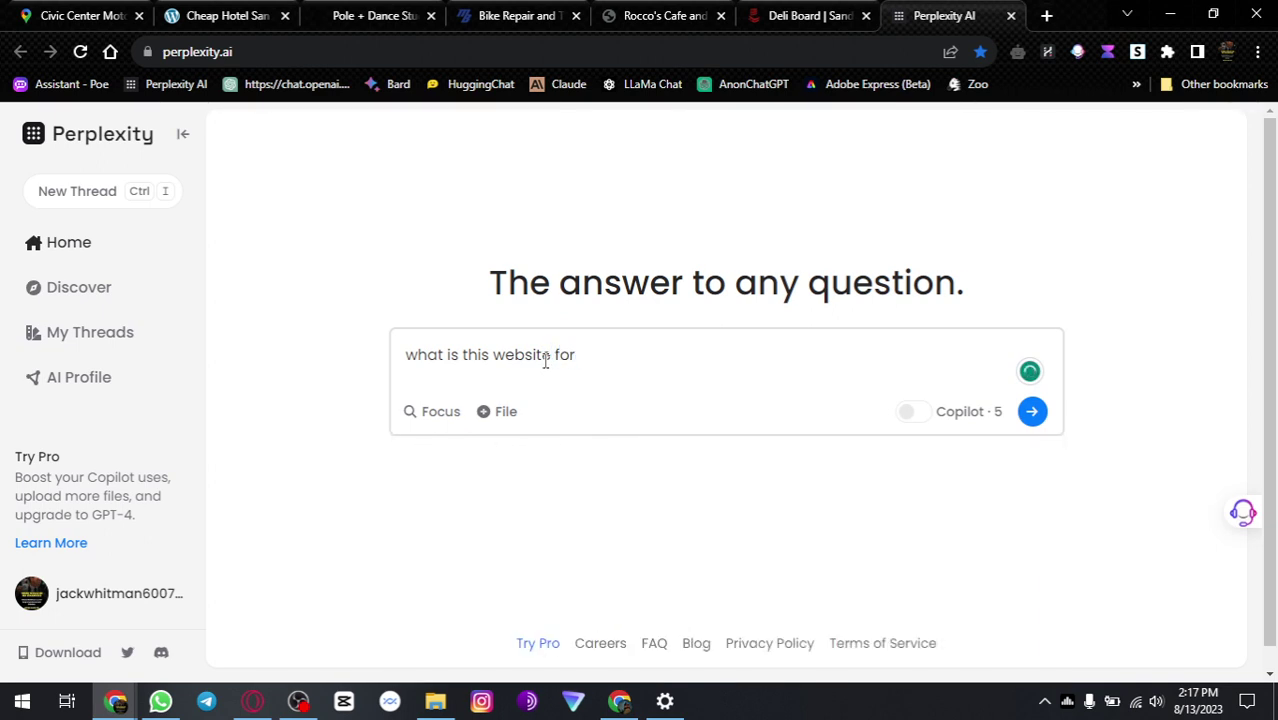
{"action": "type", "text": "? :"}
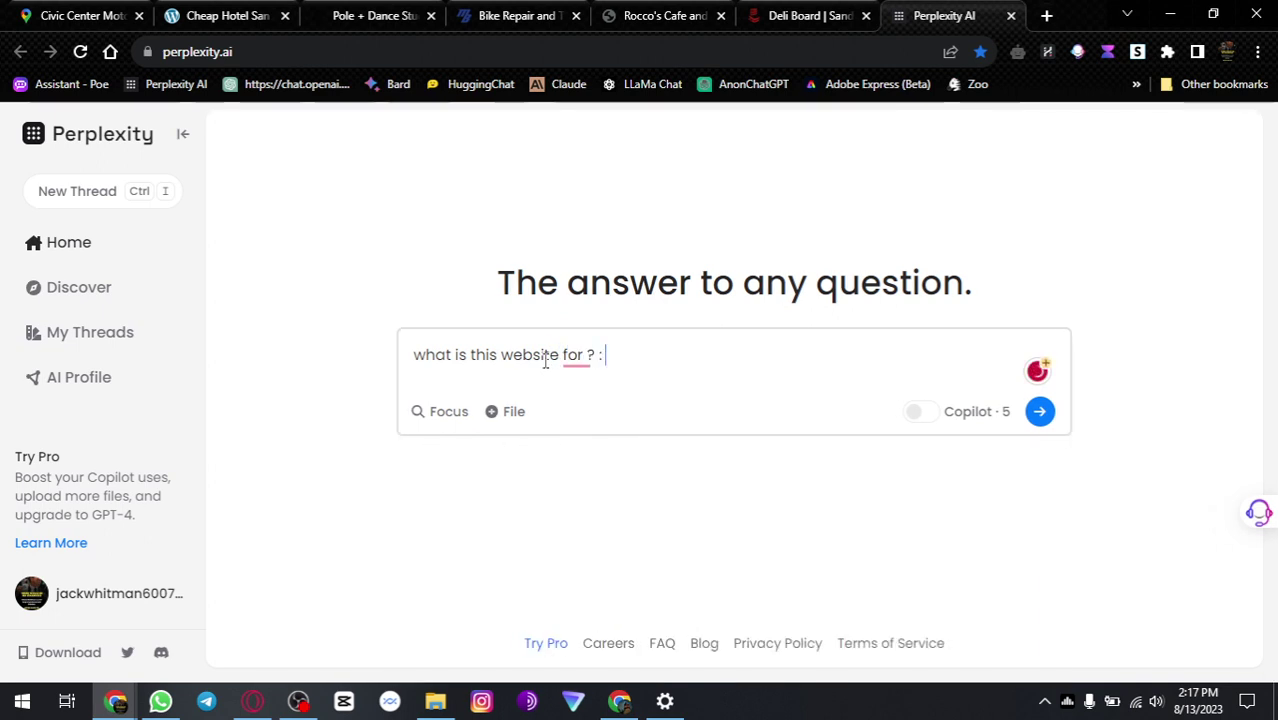
{"action": "type", "text": "https://civiccenterinnsf.com/"}
{"action": "key", "text": "Return"}
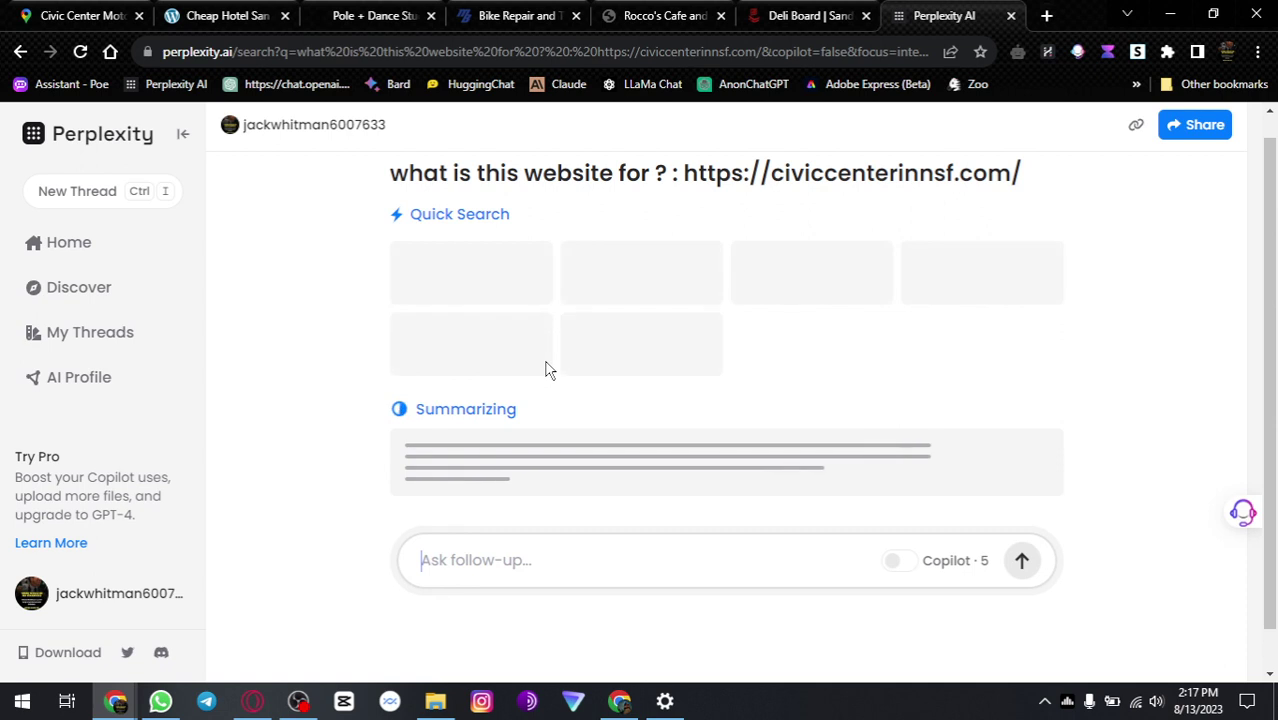
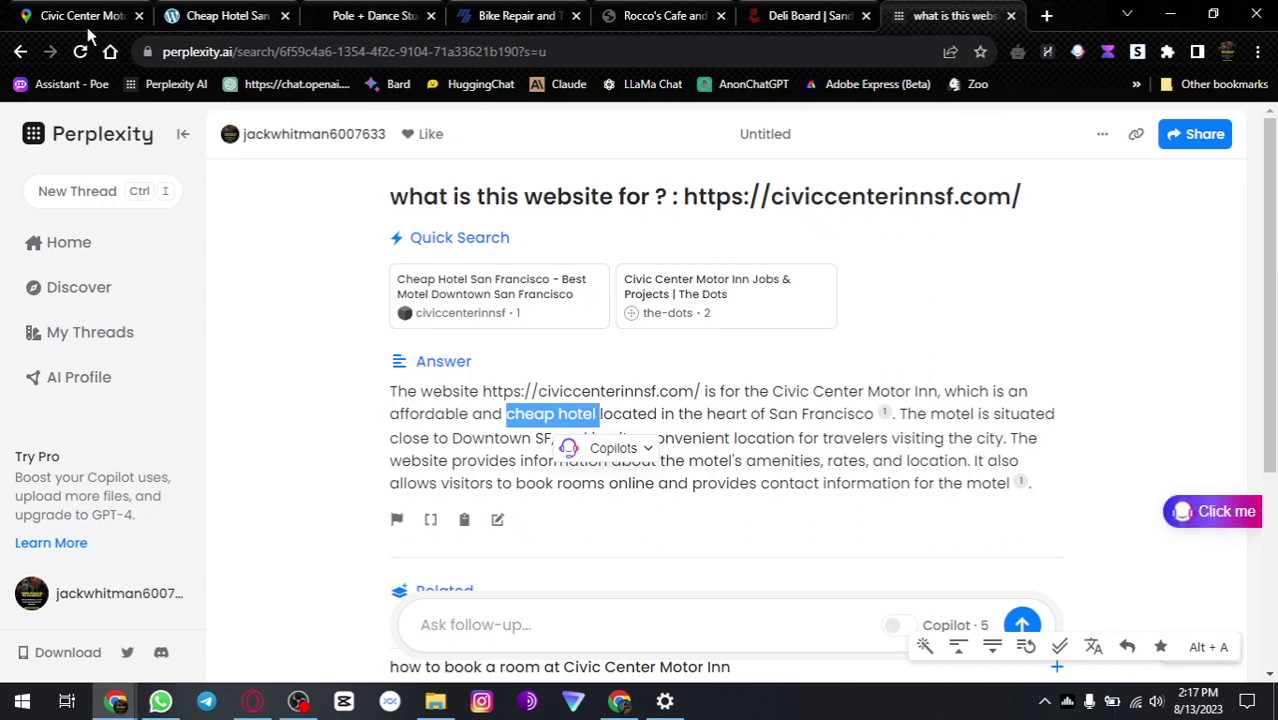
Step: Switch to the sheet and enter "cheap hotel" in cell C8 as the industry of the Civic Center Motor Inn
{"action": "key", "text": "alt+Tab"}
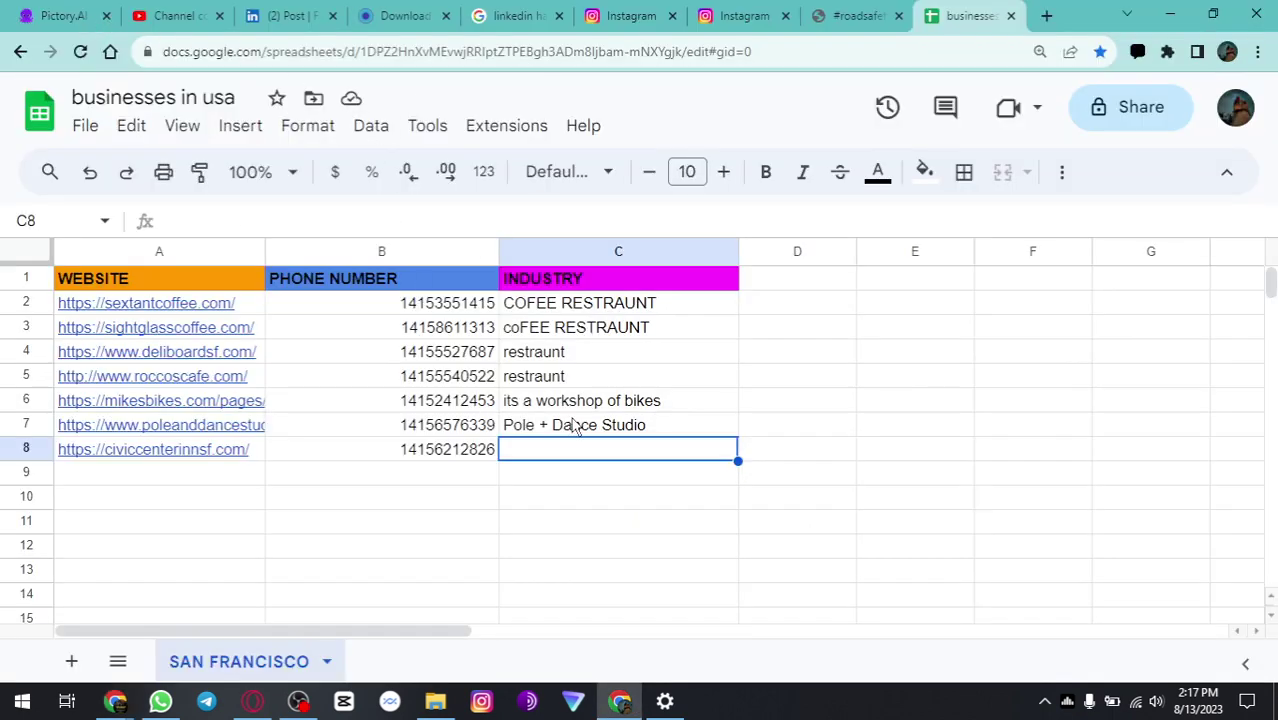
{"action": "type", "text": "cheap hotel"}
{"action": "left_click", "coordinate": [170, 484]}
{"action": "key", "text": "alt+Tab"}
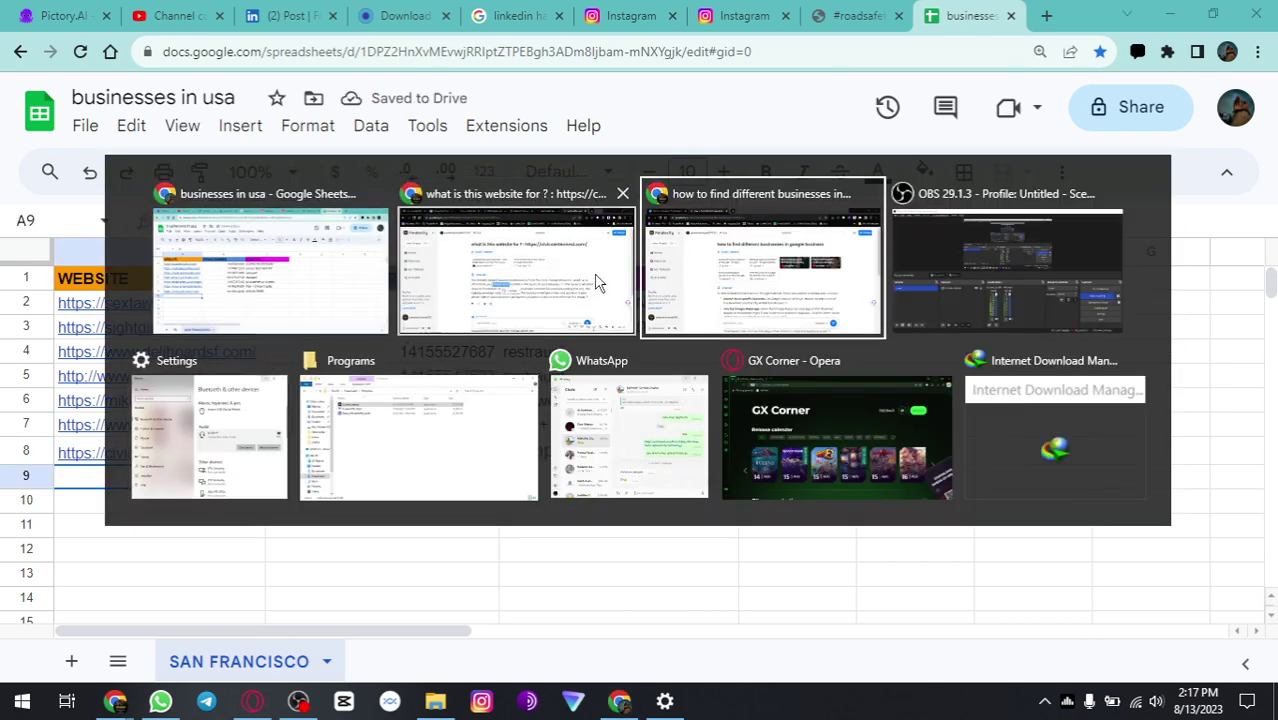
{"action": "left_click", "coordinate": [808, 270]}
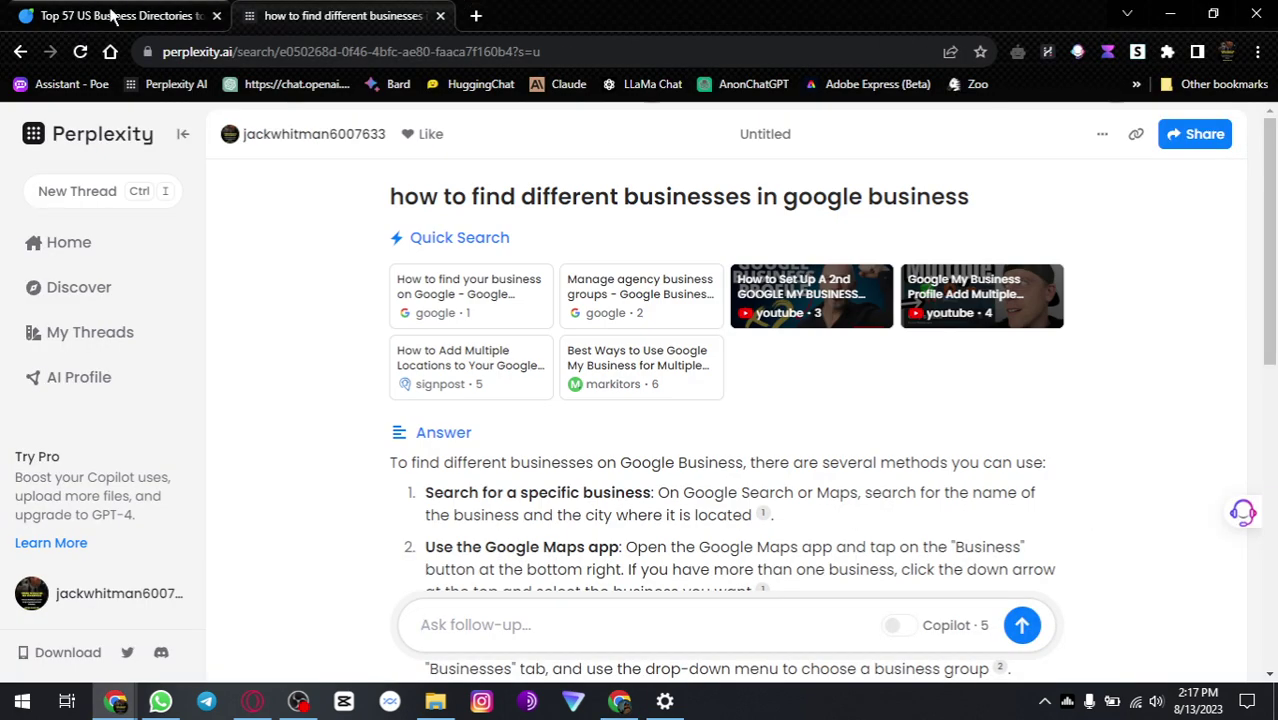
{"action": "left_click", "coordinate": [113, 17]}
{"action": "key", "text": "alt+Tab"}
{"action": "key", "text": "alt+Tab"}
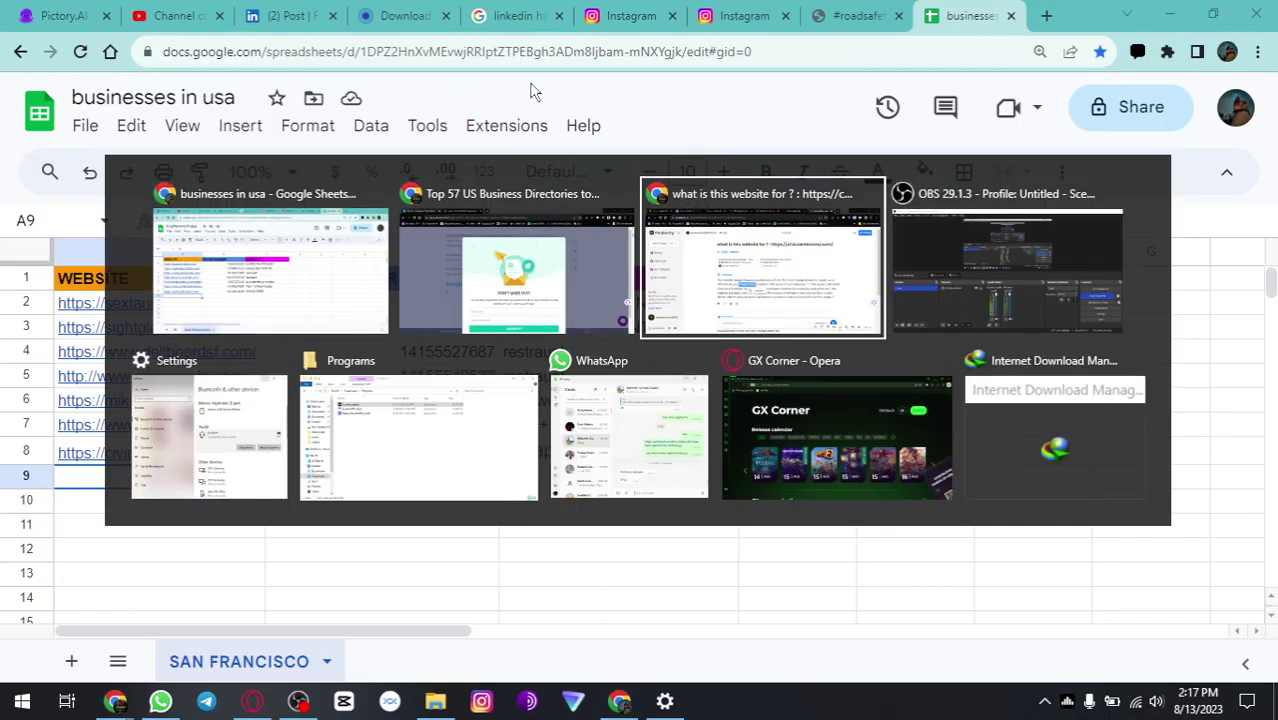
{"action": "left_click", "coordinate": [537, 252]}
{"action": "key", "text": "alt+Tab"}
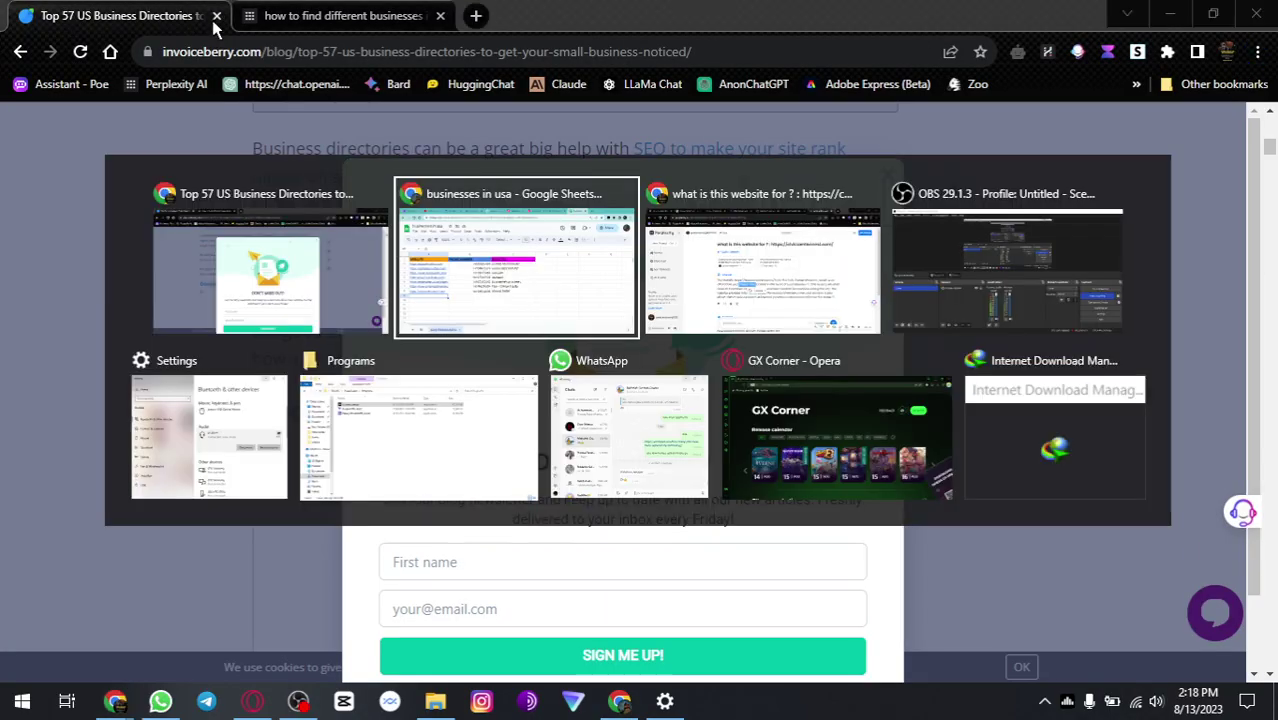
{"action": "left_click", "coordinate": [318, 240]}
Step: Switch to the browser window with the Google Maps listing, and bring up the Civic Center Motor Inn website tab
{"action": "key", "text": "alt+Tab"}
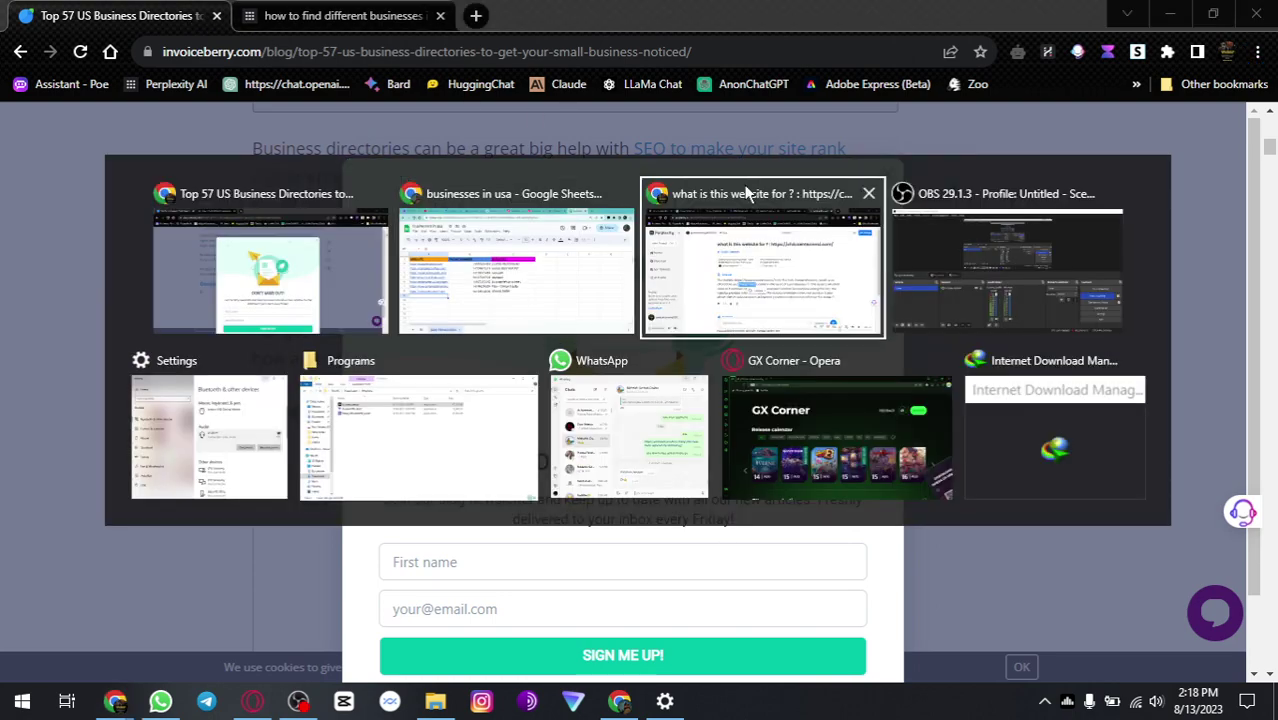
{"action": "left_click", "coordinate": [783, 258]}
{"action": "left_click", "coordinate": [88, 17]}
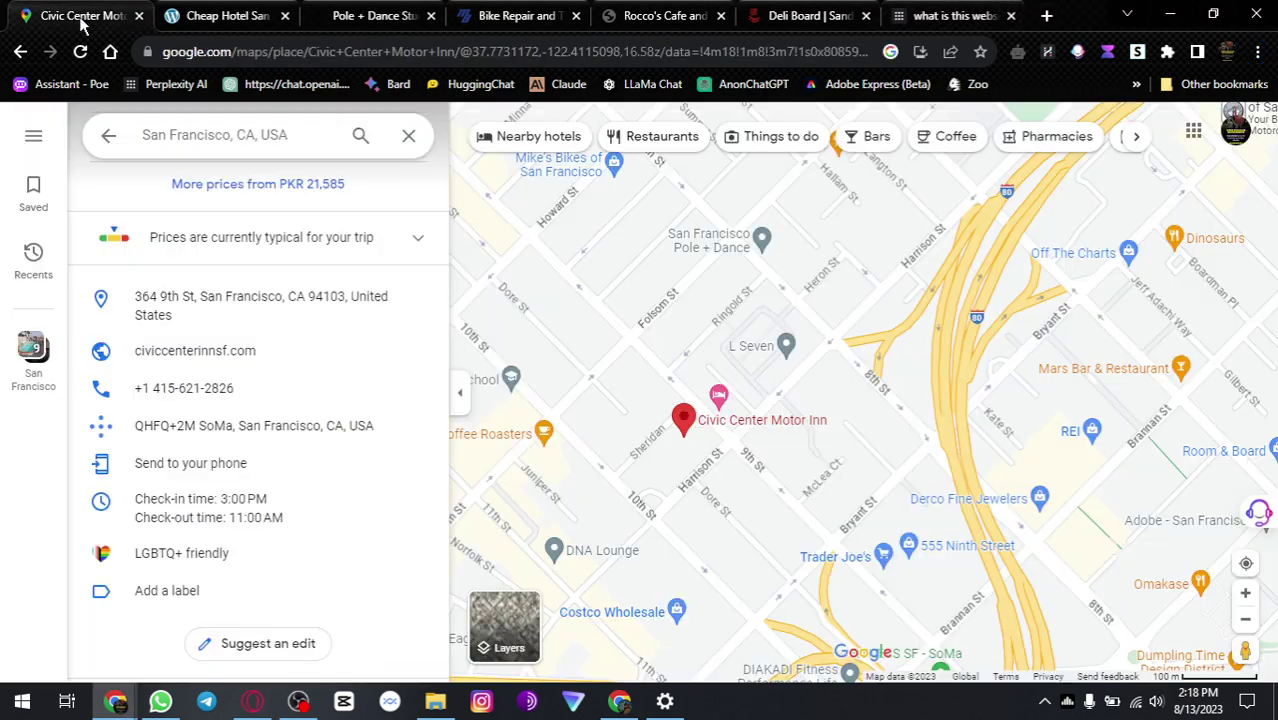
{"action": "right_click", "coordinate": [90, 20]}
{"action": "left_click", "coordinate": [226, 15]}
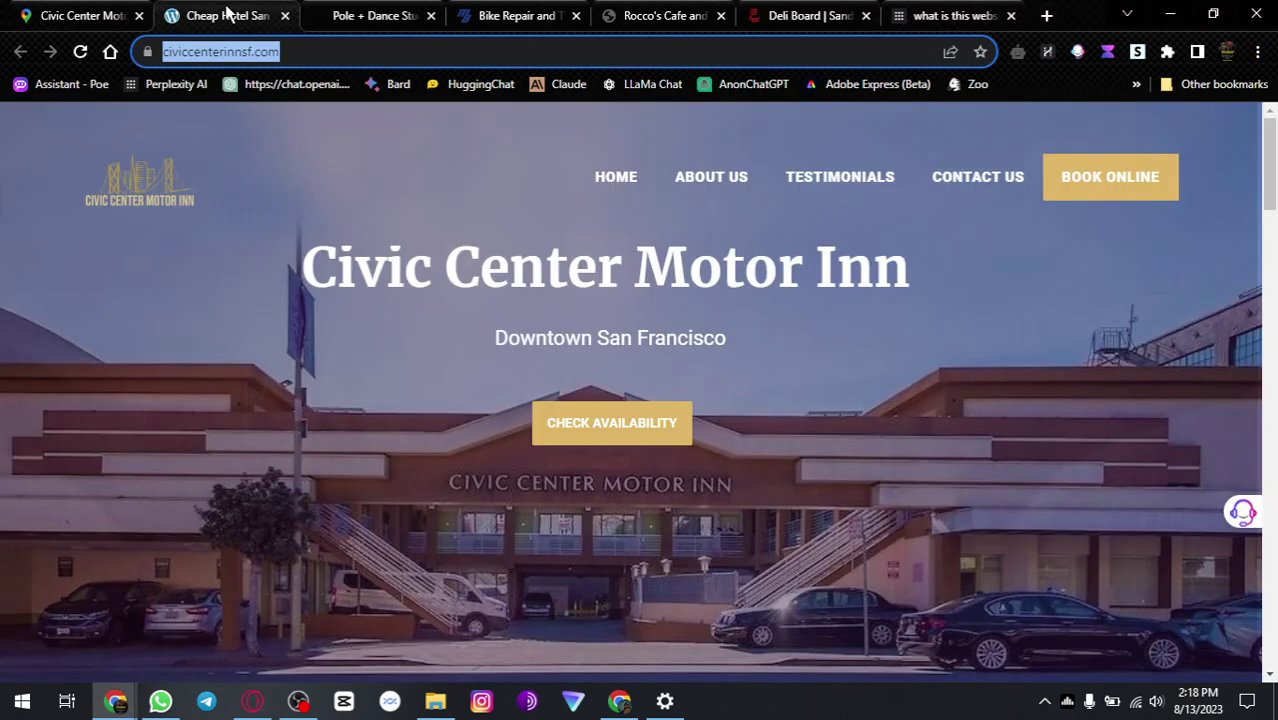
Step: Return to the Google Maps listing and close all the other browser tabs after it
{"action": "left_click", "coordinate": [72, 17]}
{"action": "right_click", "coordinate": [70, 17]}
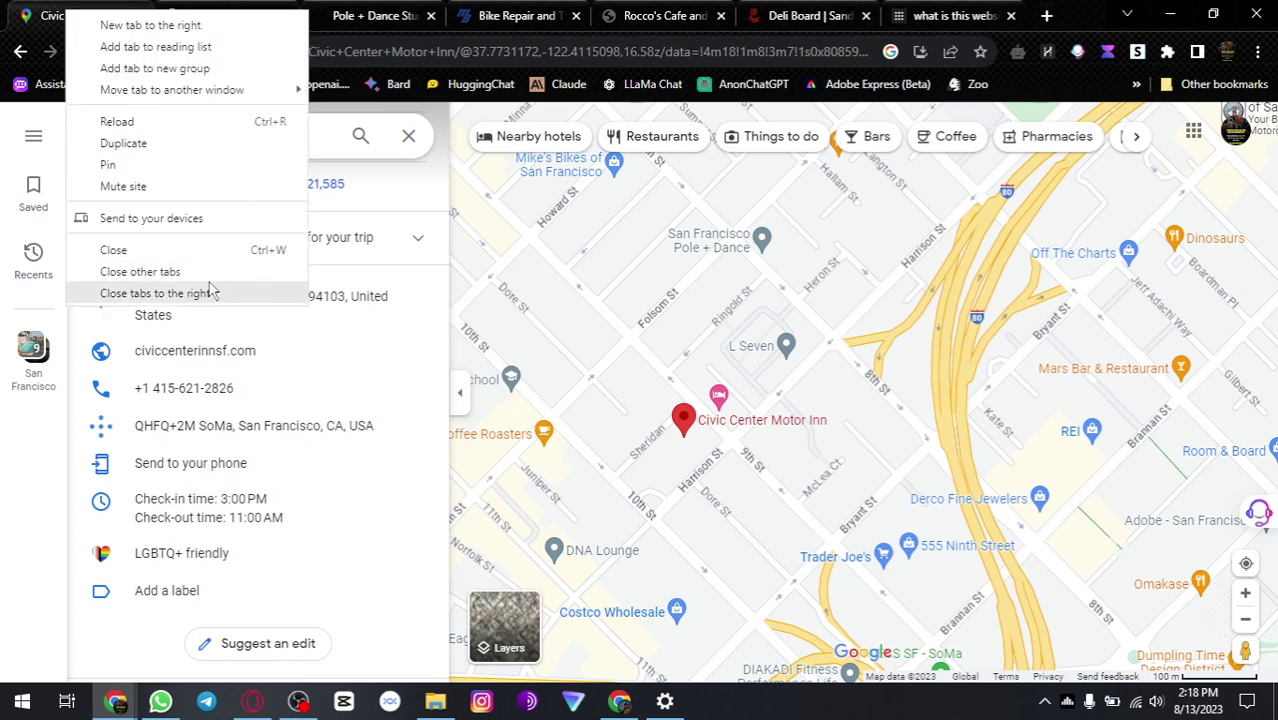
{"action": "left_click", "coordinate": [157, 293]}
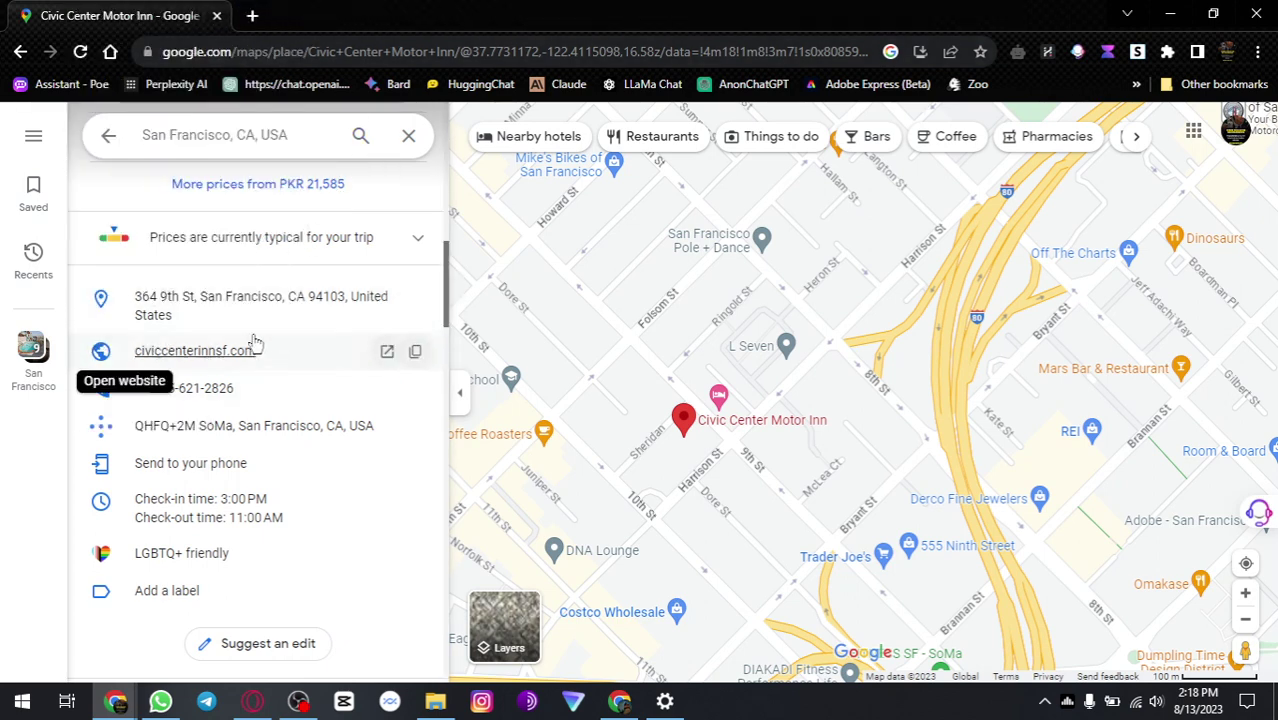
Step: Look around the map near Civic Center Motor Inn for another business, and check the sheet for businesses already listed
{"action": "scroll", "coordinate": [365, 368], "scroll_direction": "up", "scroll_amount": 2}
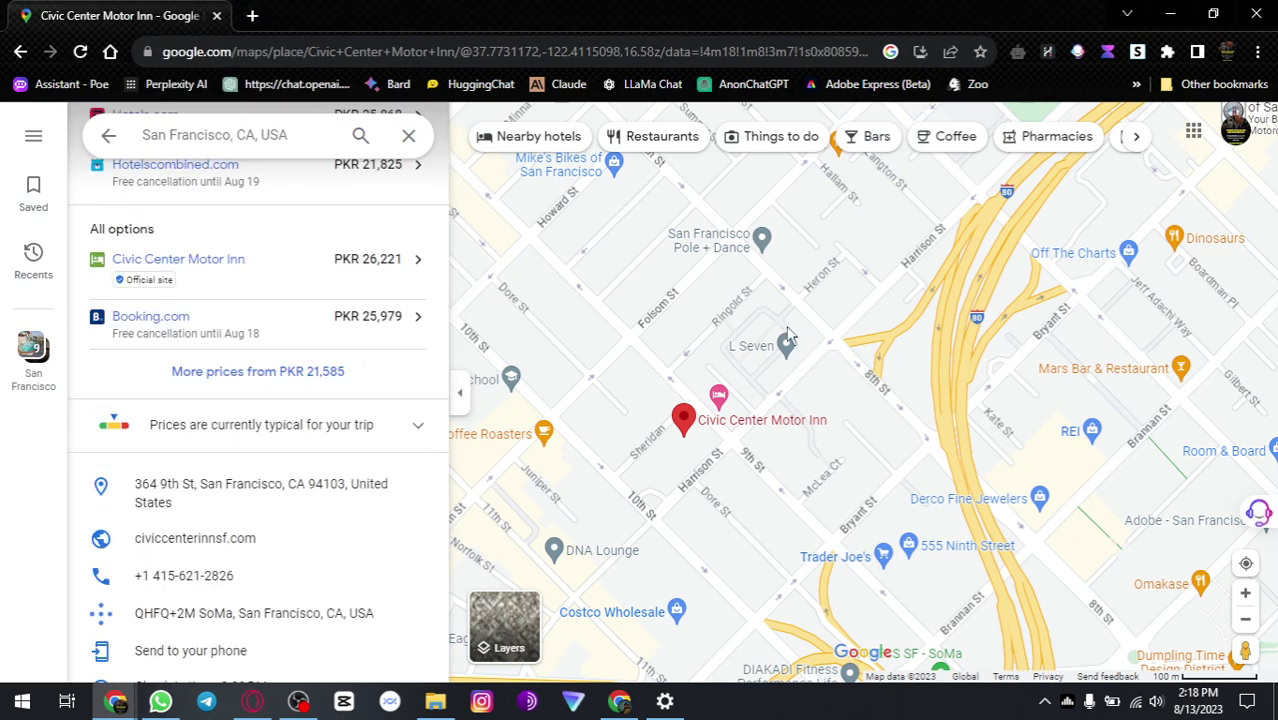
{"action": "left_click_drag", "start_coordinate": [770, 447], "coordinate": [792, 378]}
{"action": "left_click_drag", "start_coordinate": [720, 405], "coordinate": [720, 393]}
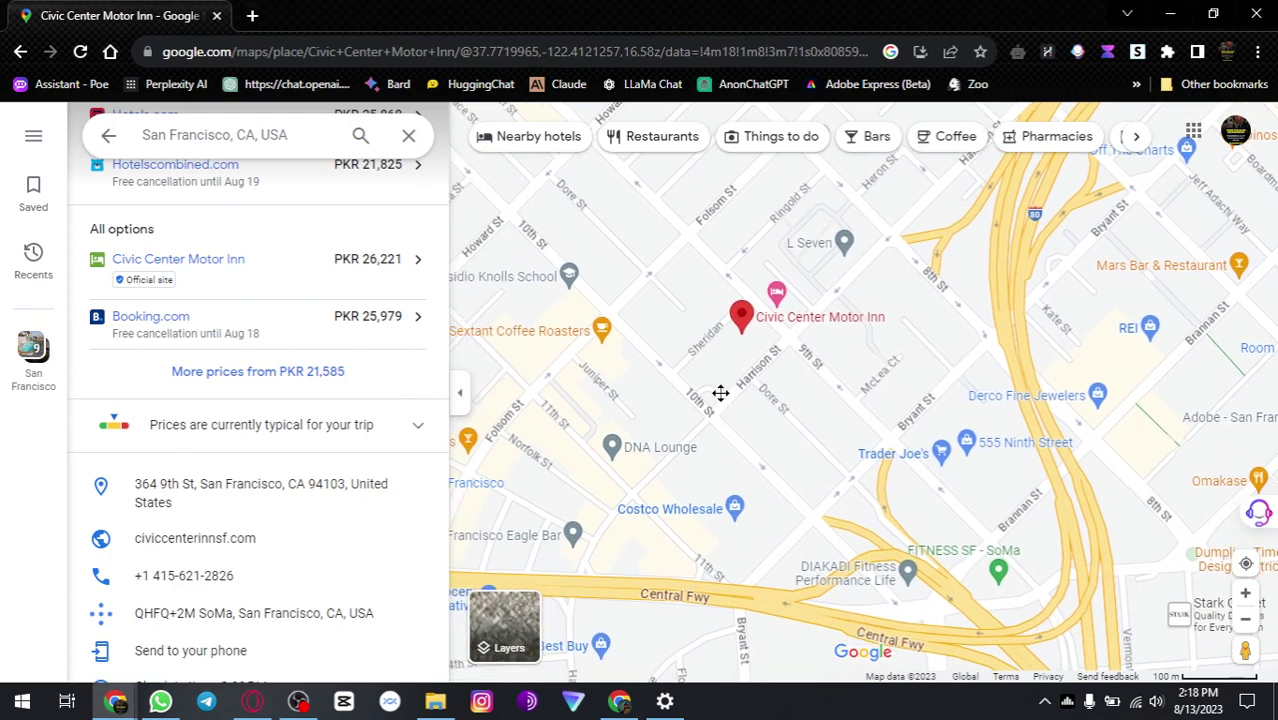
{"action": "left_click_drag", "start_coordinate": [635, 358], "coordinate": [672, 336]}
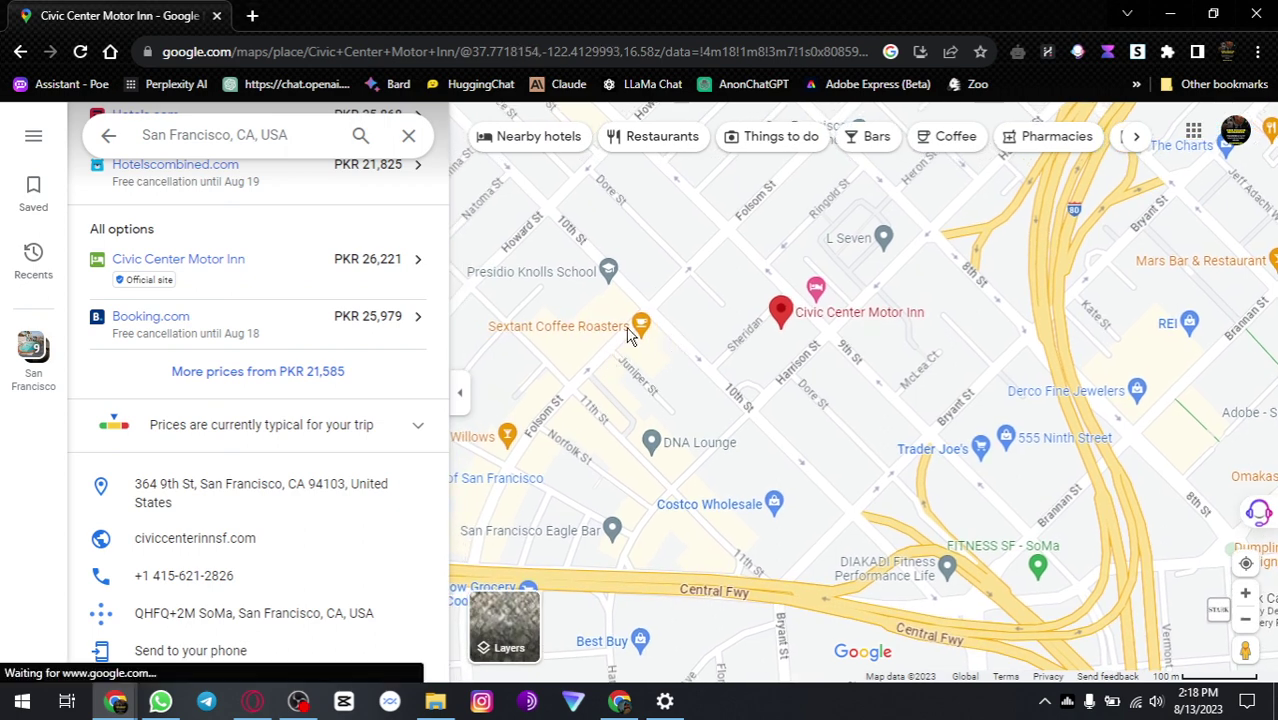
{"action": "mouse_move", "coordinate": [640, 343]}
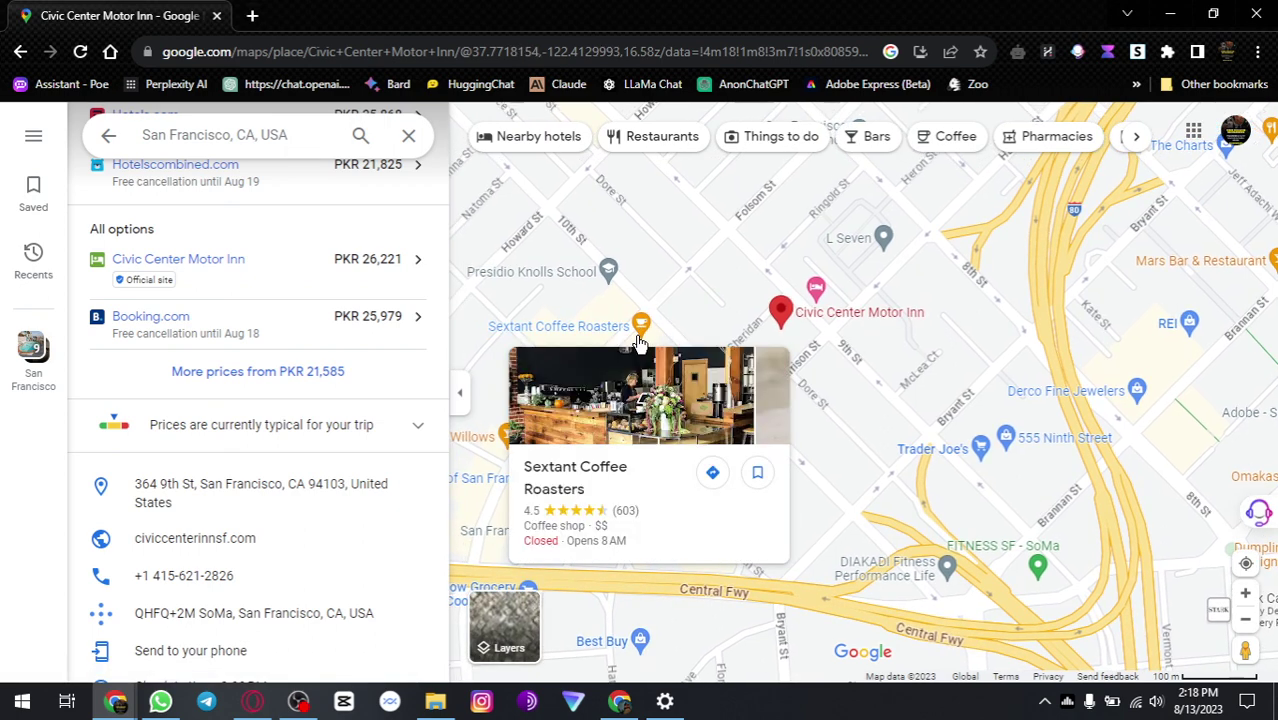
{"action": "key", "text": "alt+Tab"}
{"action": "key", "text": "alt+Tab"}
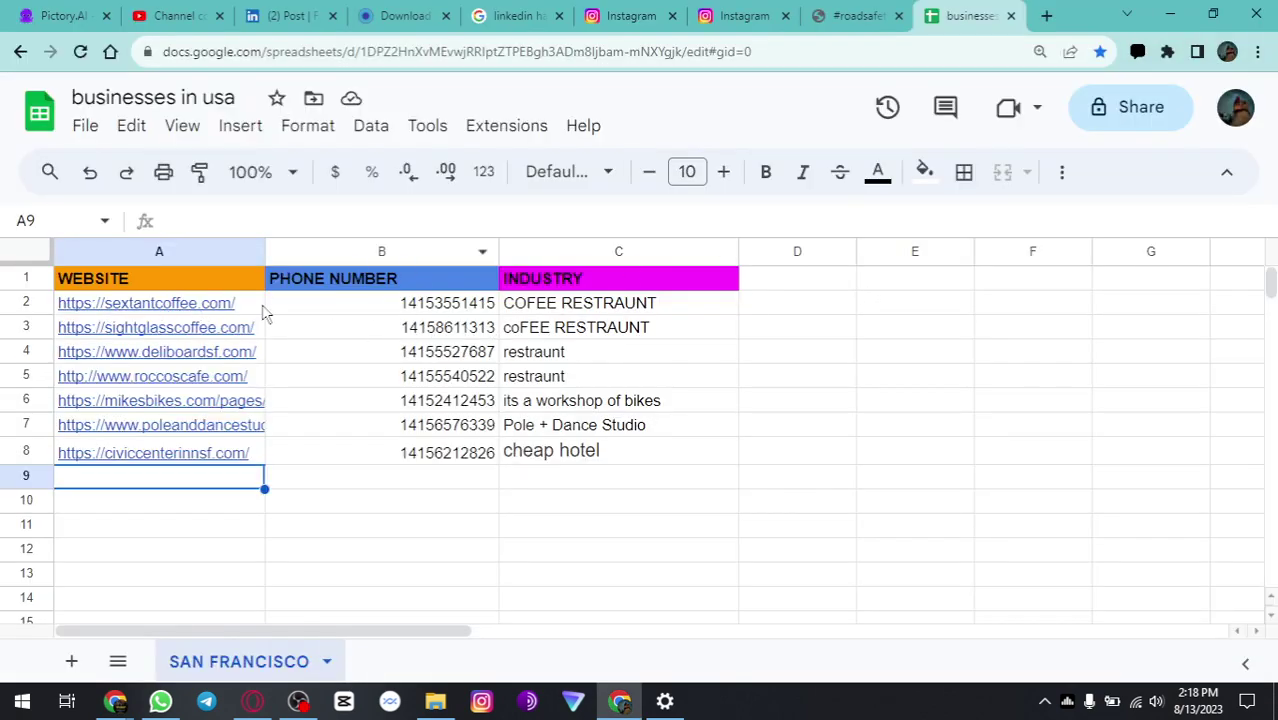
{"action": "key", "text": "alt+Tab"}
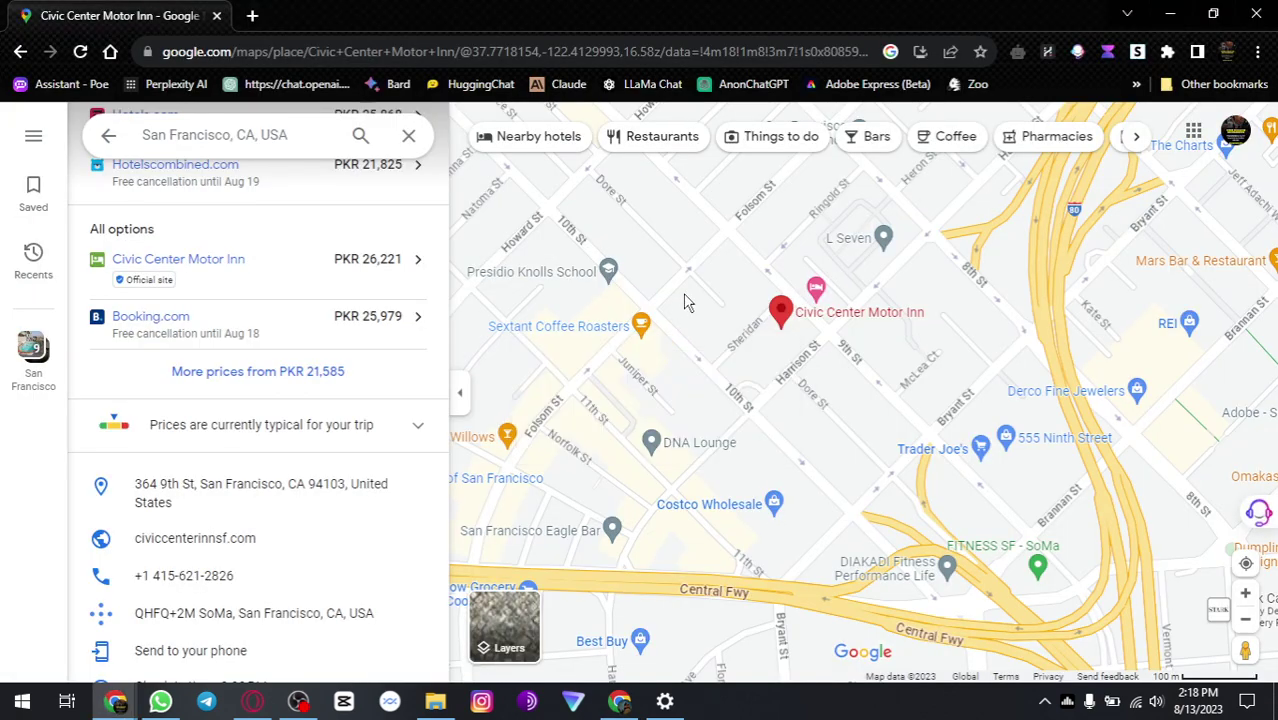
Step: Open the Presidio Knolls School listing from the map and review its contact details, photos and reviews
{"action": "left_click_drag", "start_coordinate": [689, 305], "coordinate": [707, 334]}
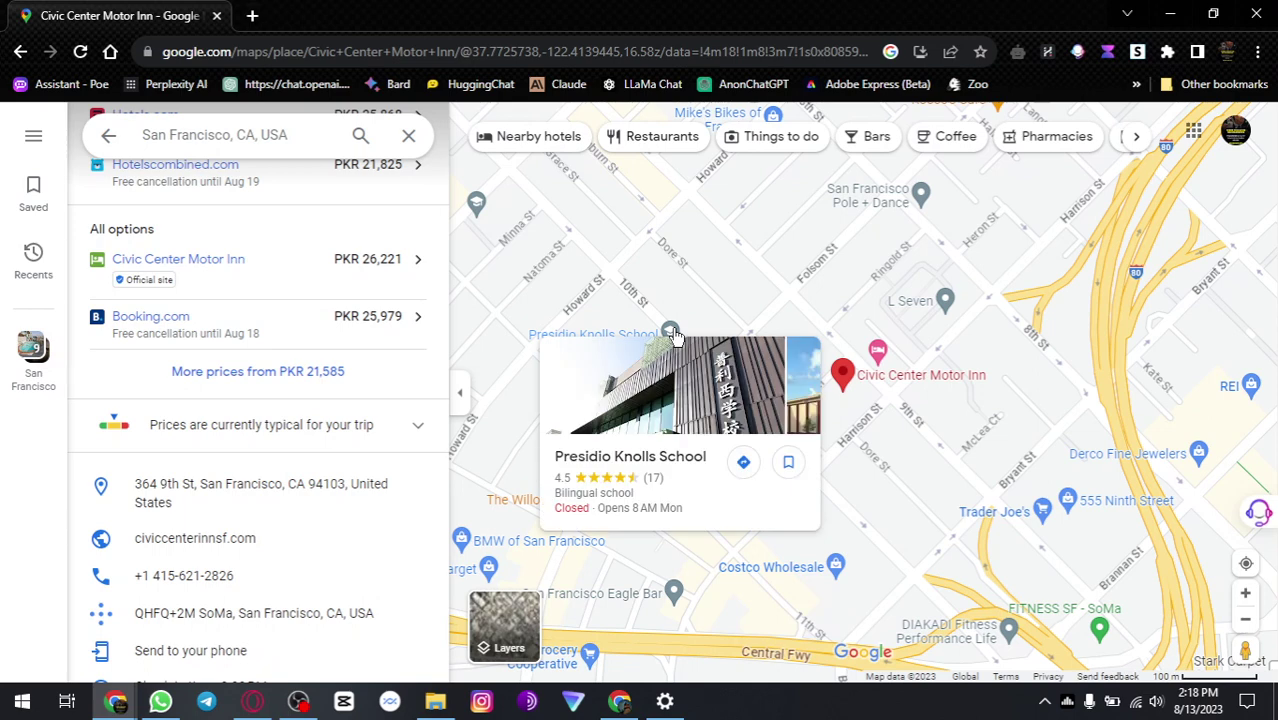
{"action": "left_click", "coordinate": [670, 333]}
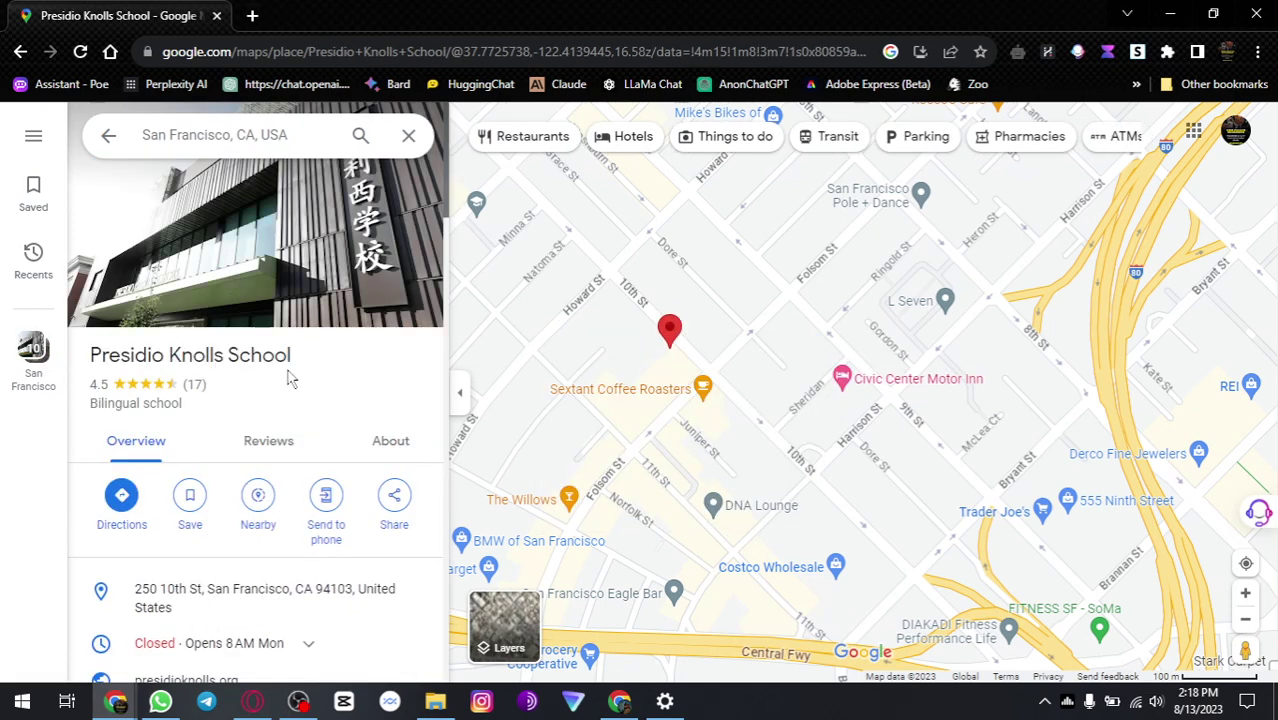
{"action": "scroll", "coordinate": [287, 378], "scroll_direction": "down", "scroll_amount": 2}
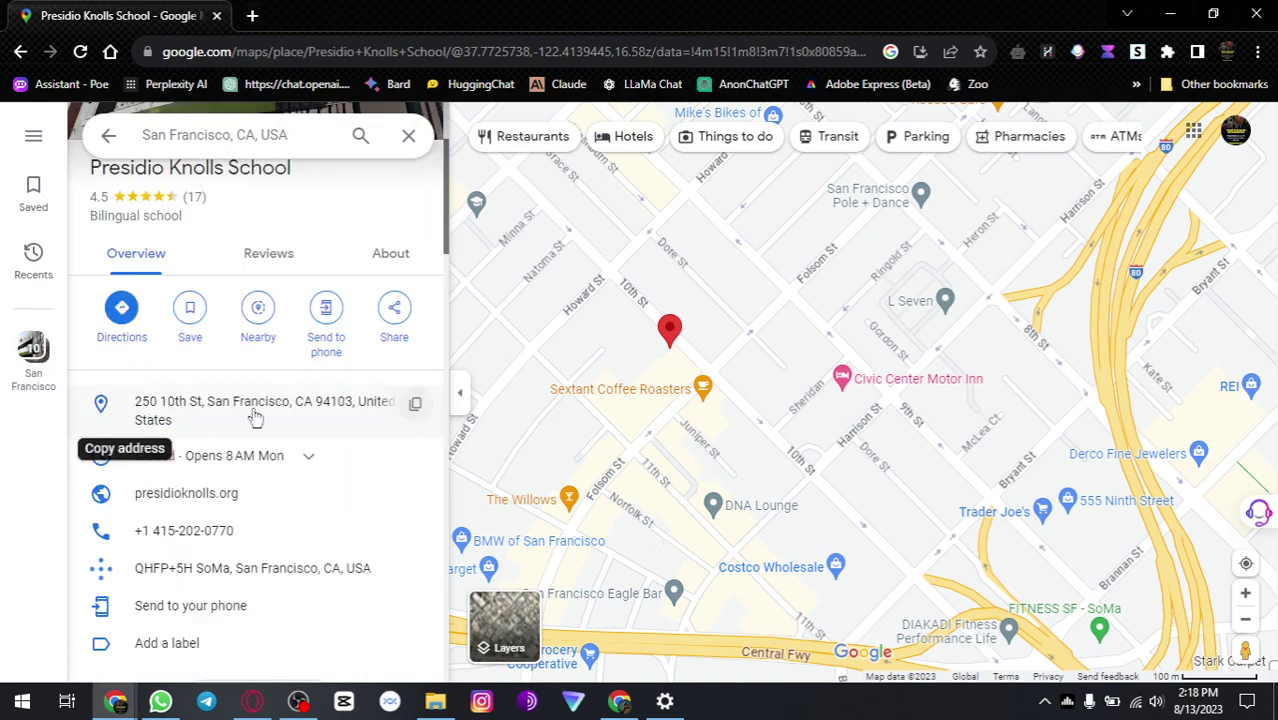
{"action": "scroll", "coordinate": [209, 420], "scroll_direction": "up", "scroll_amount": 2}
{"action": "scroll", "coordinate": [220, 399], "scroll_direction": "down", "scroll_amount": 4}
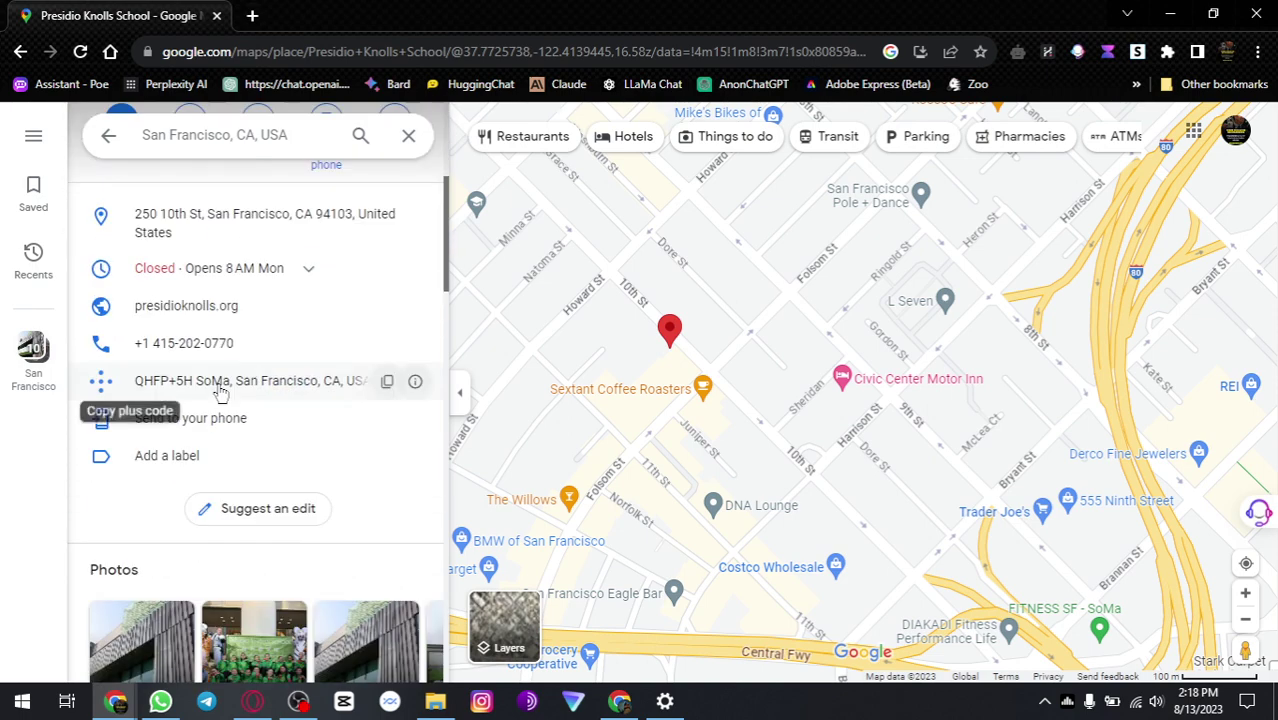
{"action": "scroll", "coordinate": [279, 420], "scroll_direction": "down", "scroll_amount": 3}
{"action": "scroll", "coordinate": [286, 405], "scroll_direction": "down", "scroll_amount": 1}
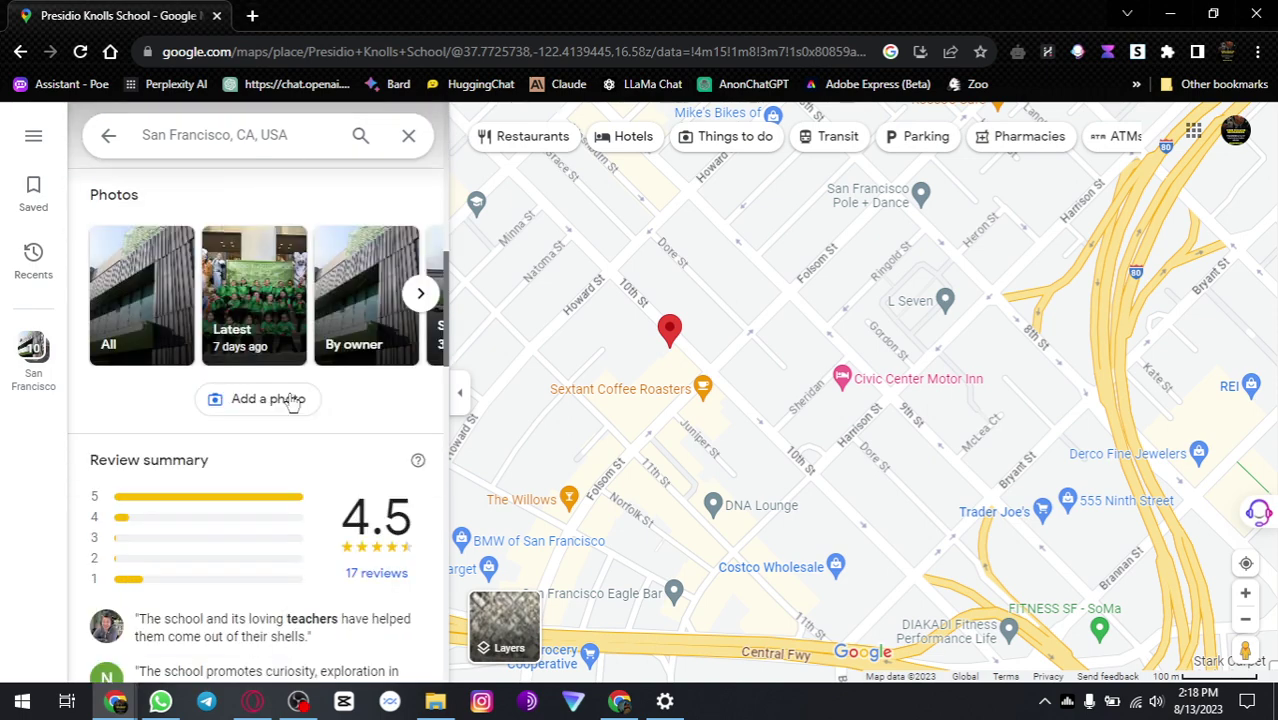
{"action": "scroll", "coordinate": [288, 346], "scroll_direction": "up", "scroll_amount": 4}
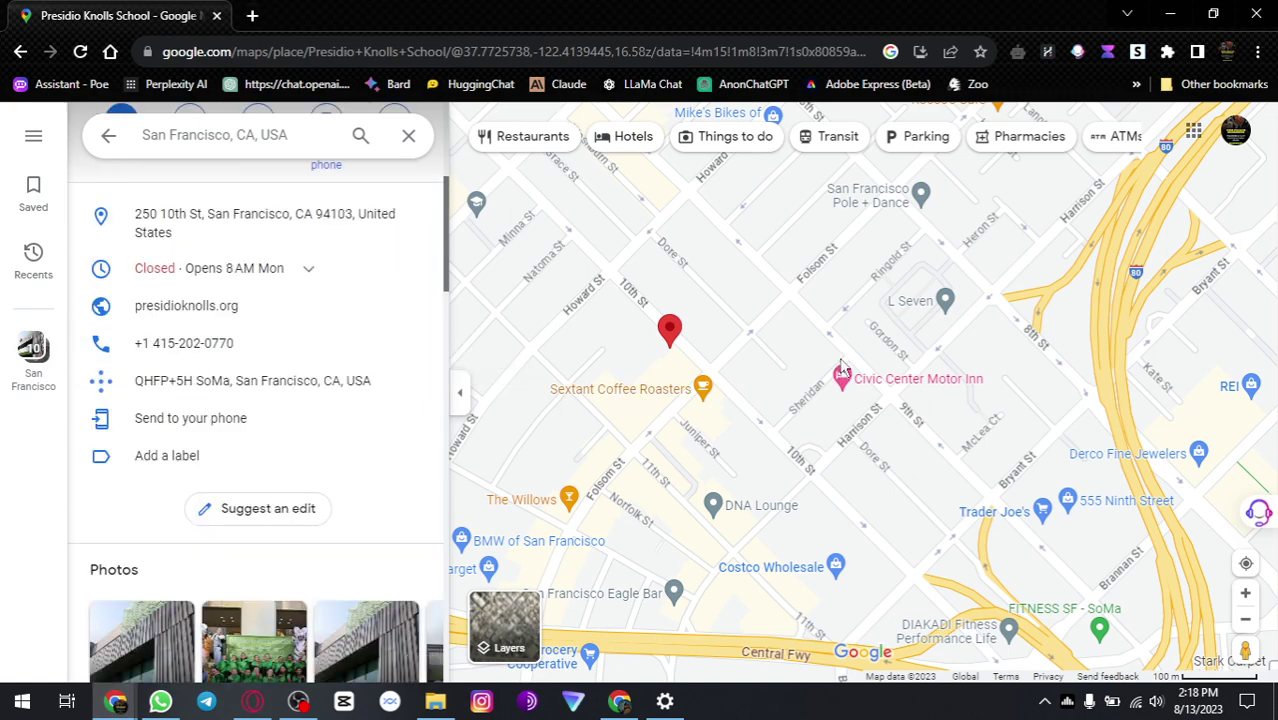
Step: Find The Willows on the map near Folsom St and open its listing
{"action": "left_click_drag", "start_coordinate": [743, 344], "coordinate": [591, 414]}
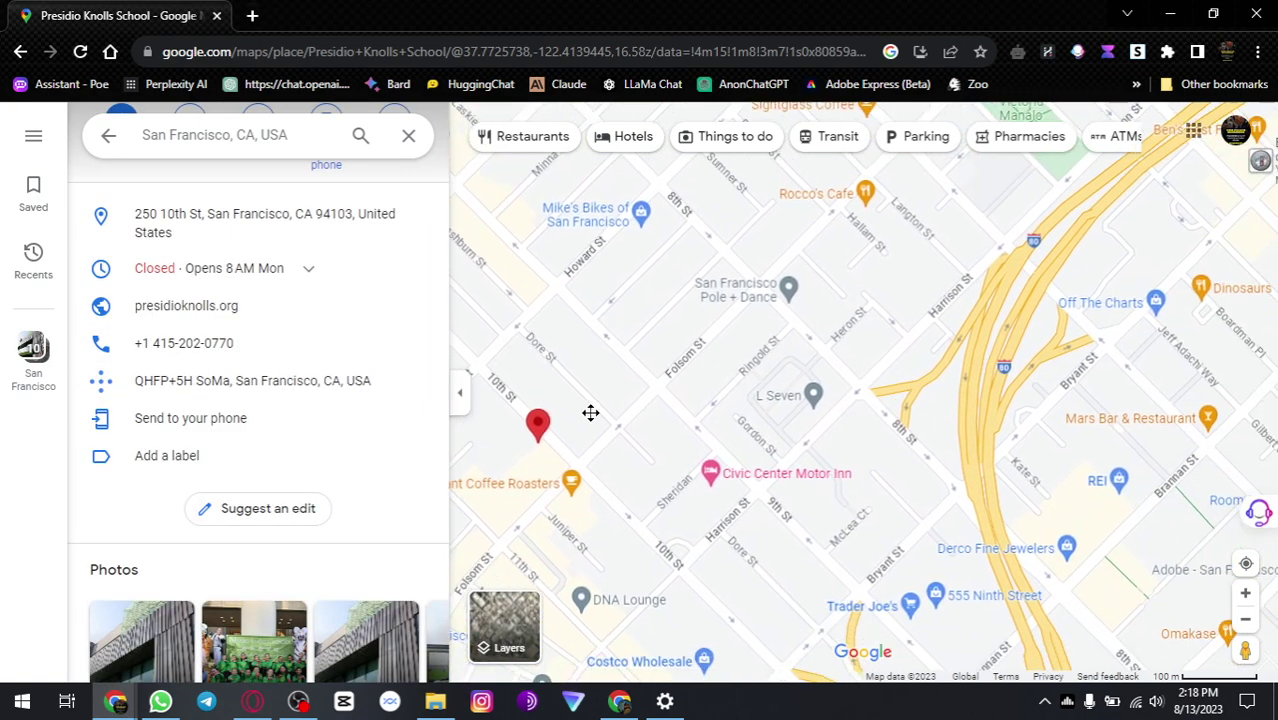
{"action": "left_click_drag", "start_coordinate": [716, 498], "coordinate": [691, 385]}
{"action": "left_click_drag", "start_coordinate": [751, 475], "coordinate": [799, 411]}
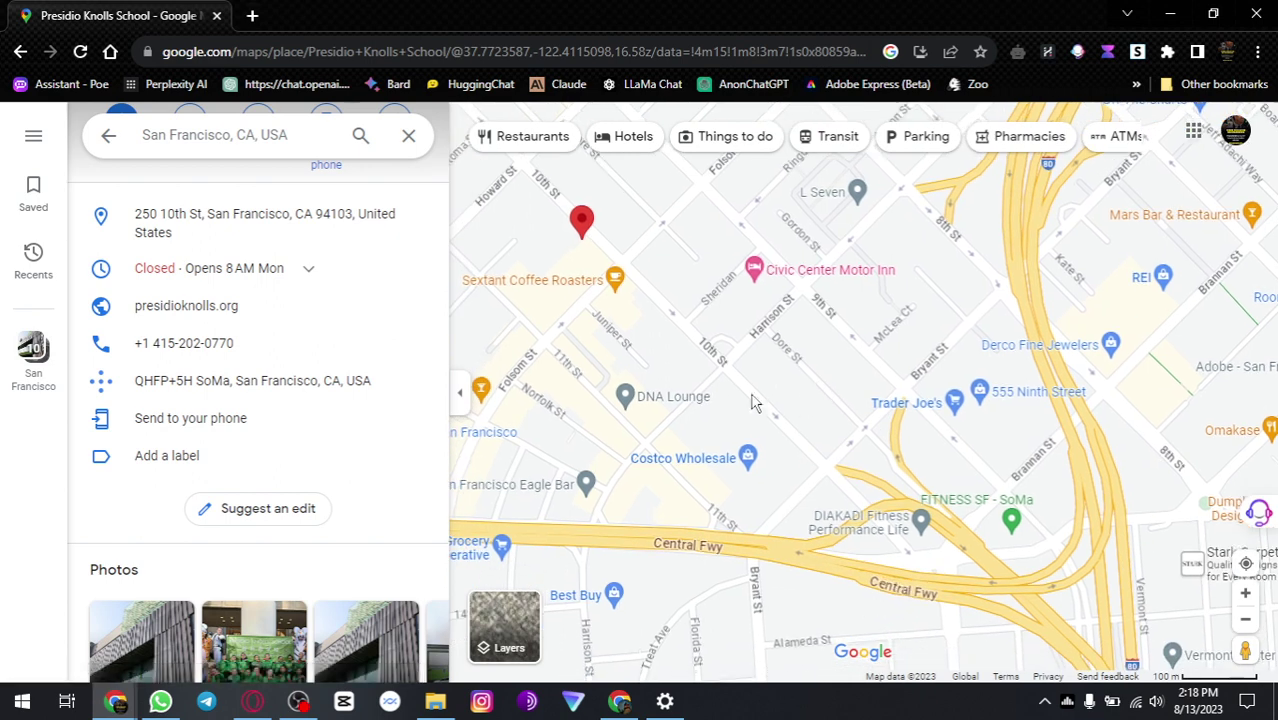
{"action": "left_click_drag", "start_coordinate": [758, 459], "coordinate": [765, 420]}
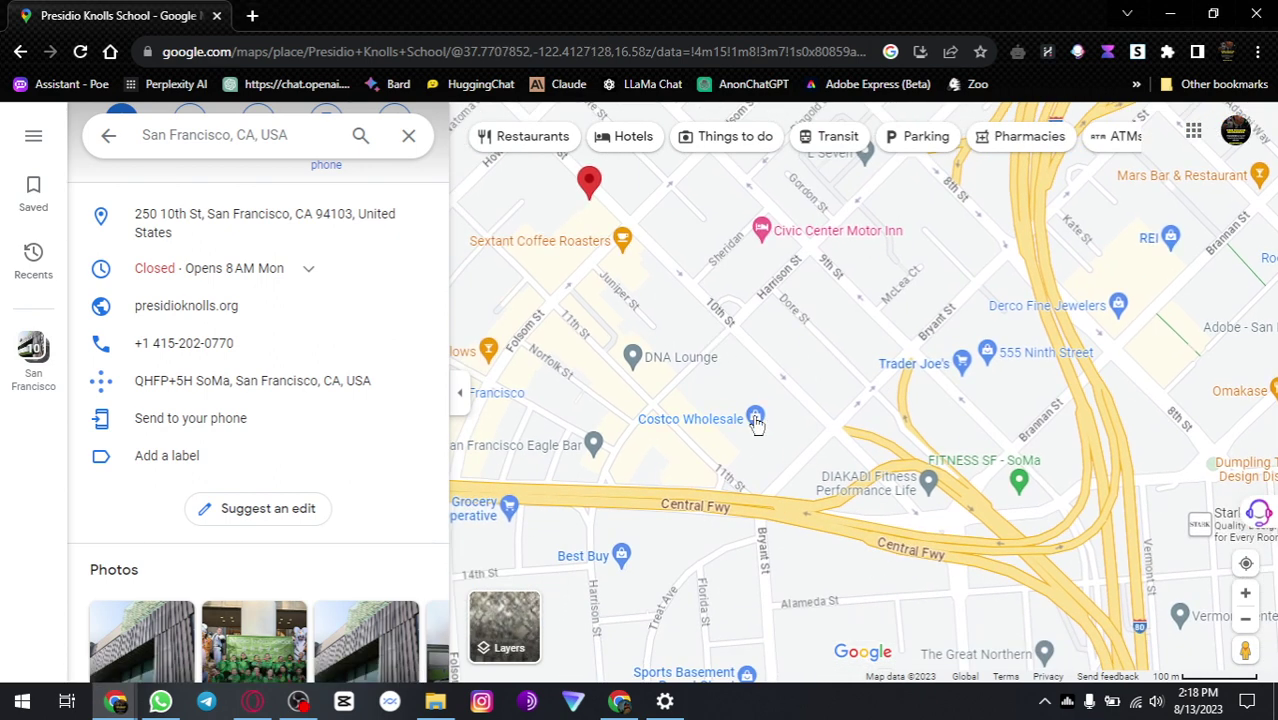
{"action": "left_click_drag", "start_coordinate": [743, 330], "coordinate": [864, 305]}
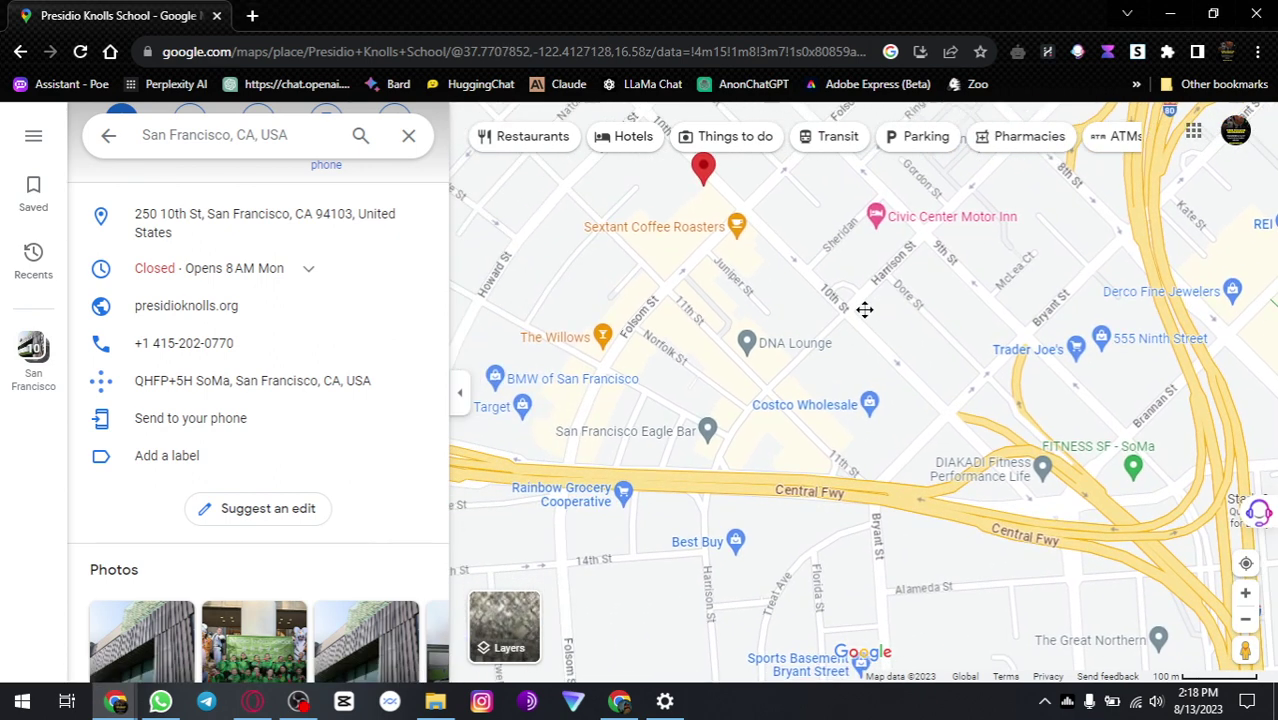
{"action": "left_click_drag", "start_coordinate": [631, 357], "coordinate": [693, 357]}
{"action": "left_click", "coordinate": [670, 338]}
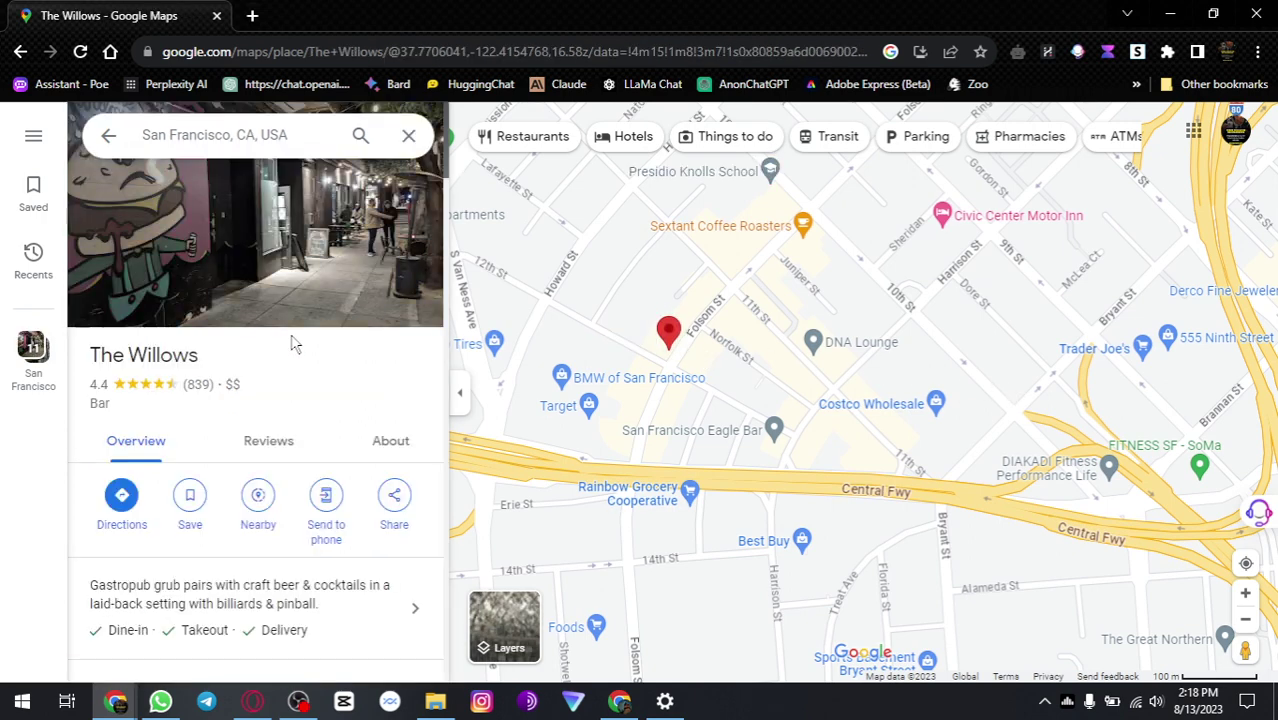
Step: Copy the phone number of The Willows from its listing and paste it into cell B9 of the sheet
{"action": "scroll", "coordinate": [314, 325], "scroll_direction": "down", "scroll_amount": 2}
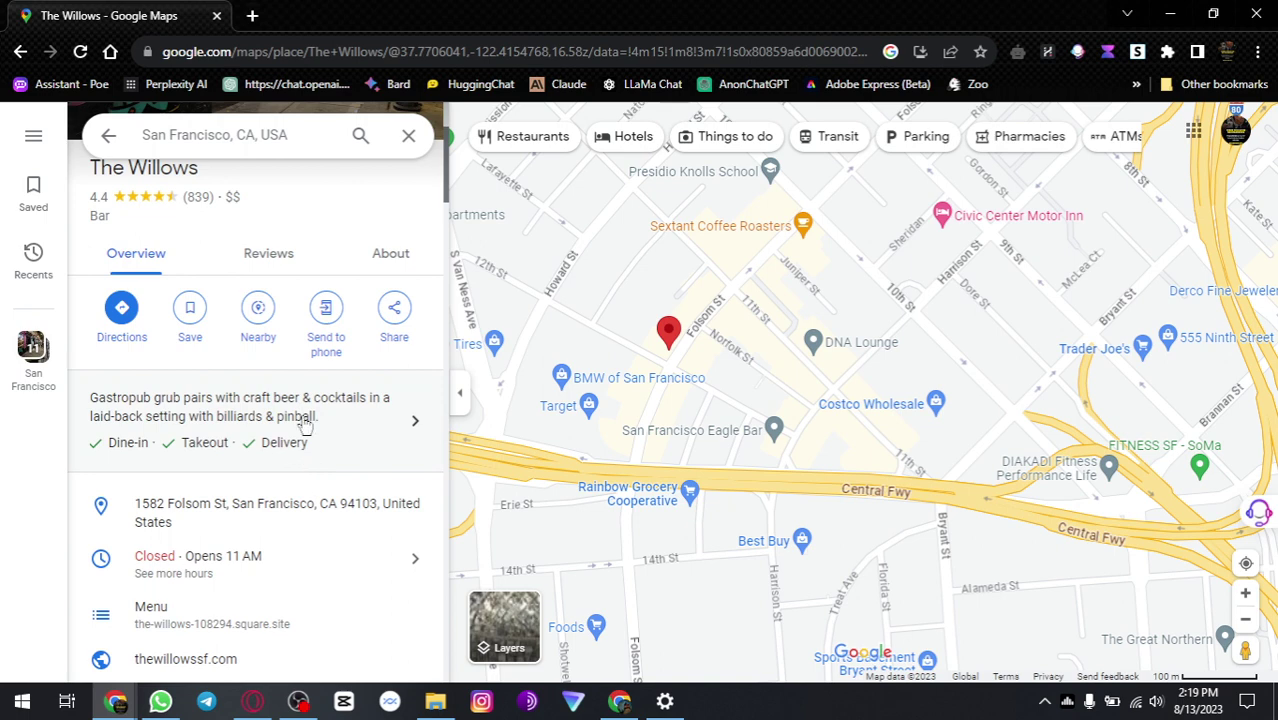
{"action": "scroll", "coordinate": [305, 425], "scroll_direction": "down", "scroll_amount": 1}
{"action": "scroll", "coordinate": [305, 425], "scroll_direction": "down", "scroll_amount": 1}
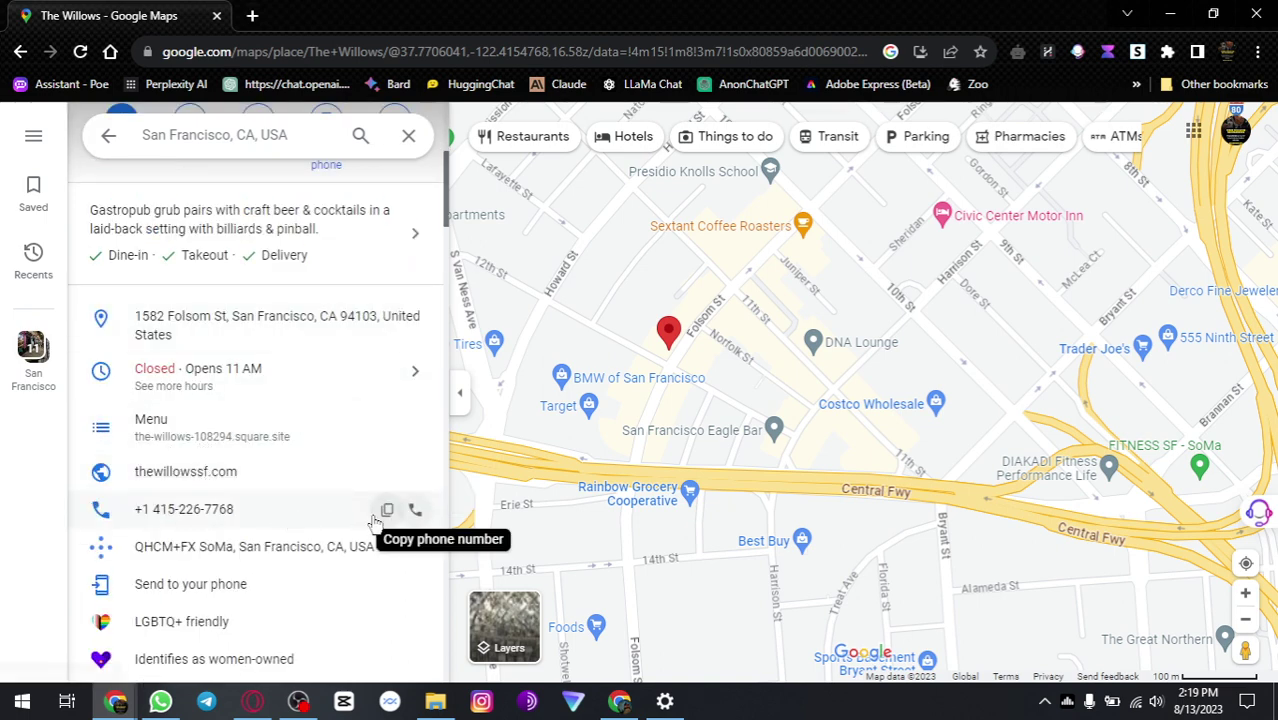
{"action": "left_click", "coordinate": [386, 509]}
{"action": "key", "text": "alt+Tab"}
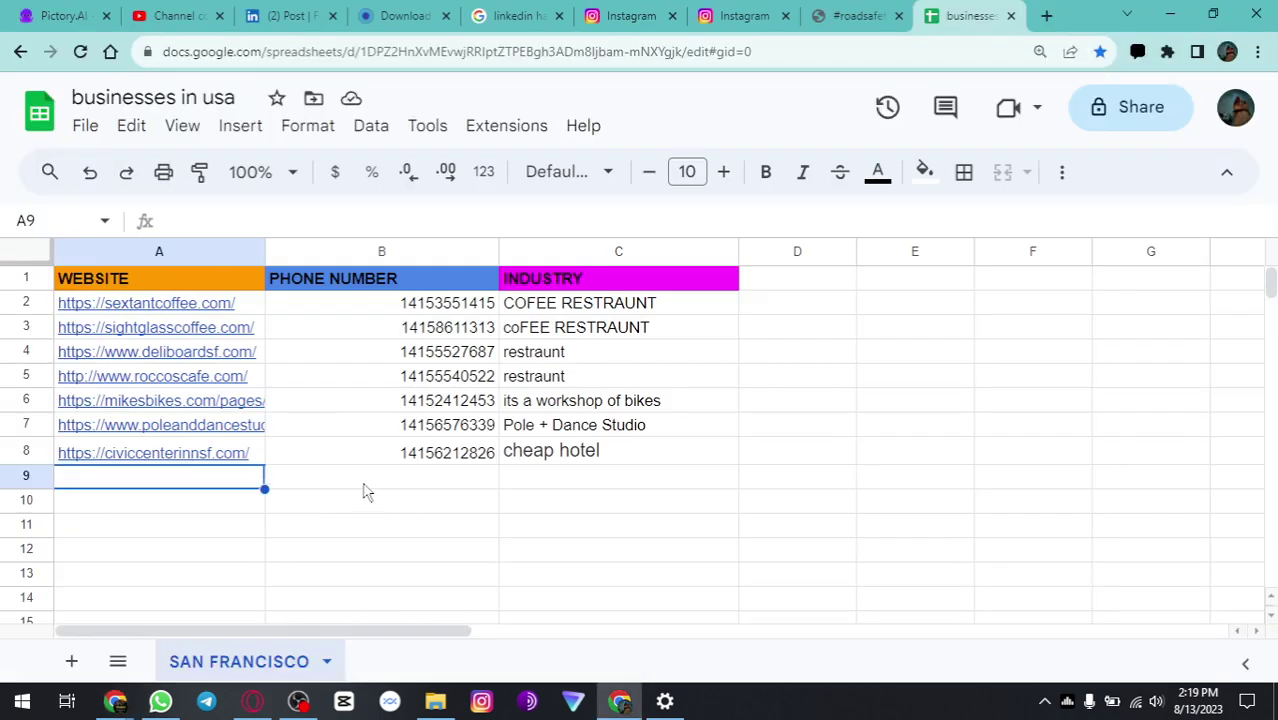
{"action": "left_click", "coordinate": [381, 483]}
{"action": "key", "text": "ctrl+v"}
{"action": "left_click", "coordinate": [245, 482]}
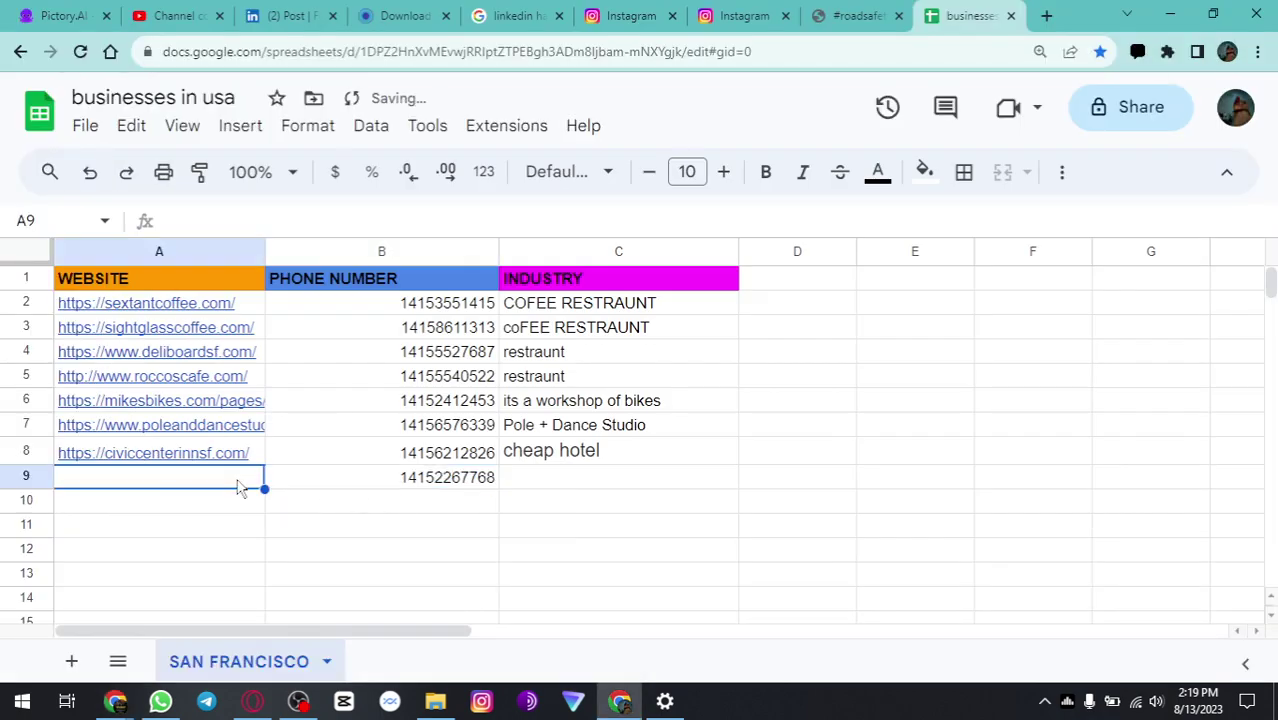
{"action": "key", "text": "alt+Tab"}
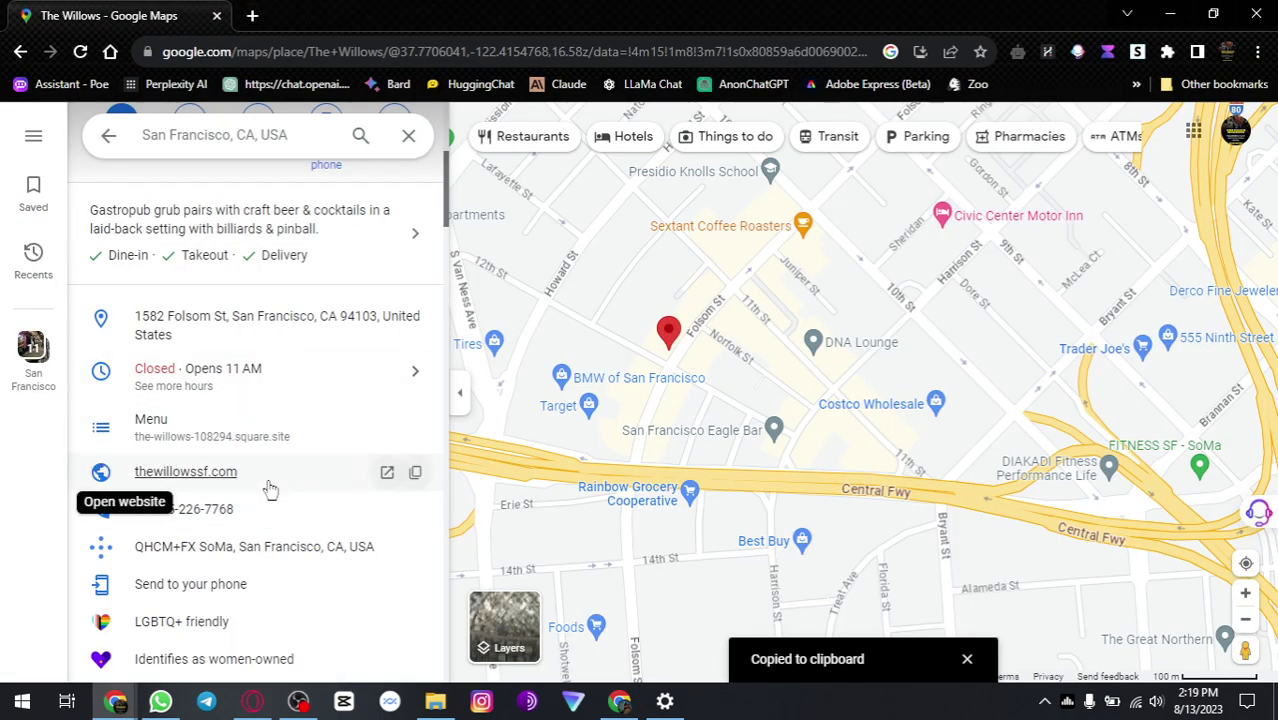
{"action": "left_click", "coordinate": [387, 474]}
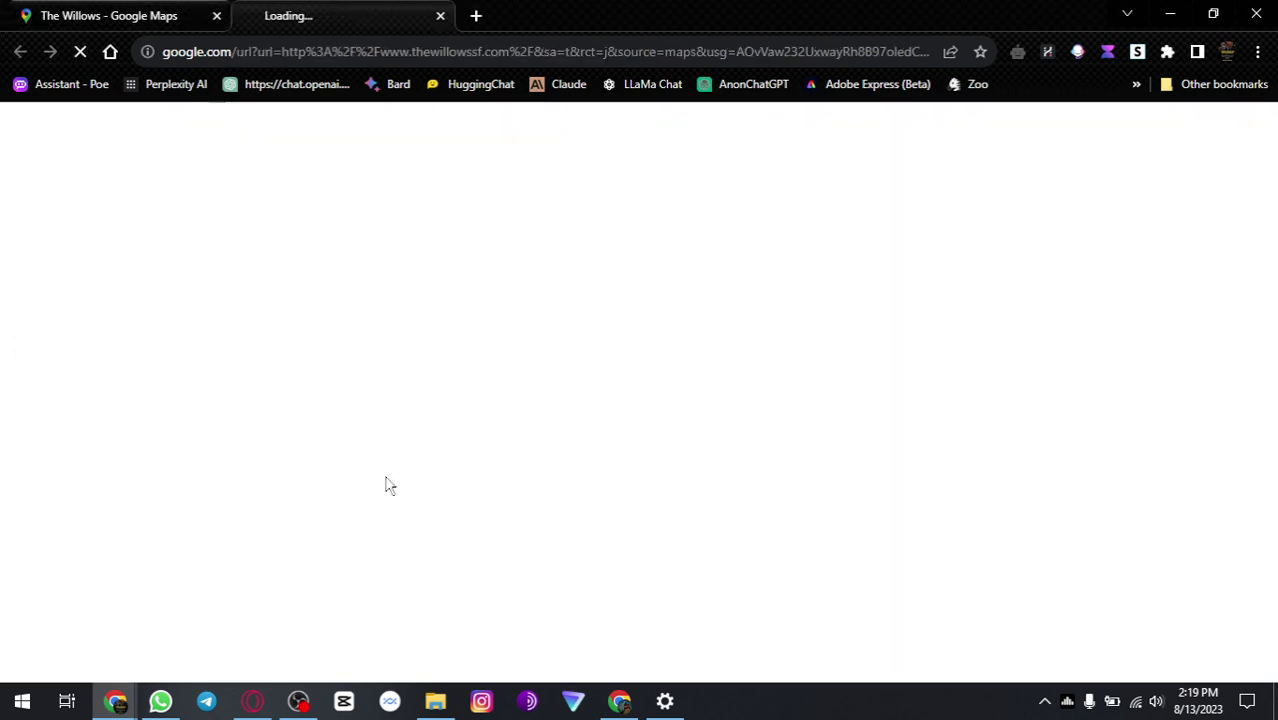
{"action": "left_click", "coordinate": [196, 26]}
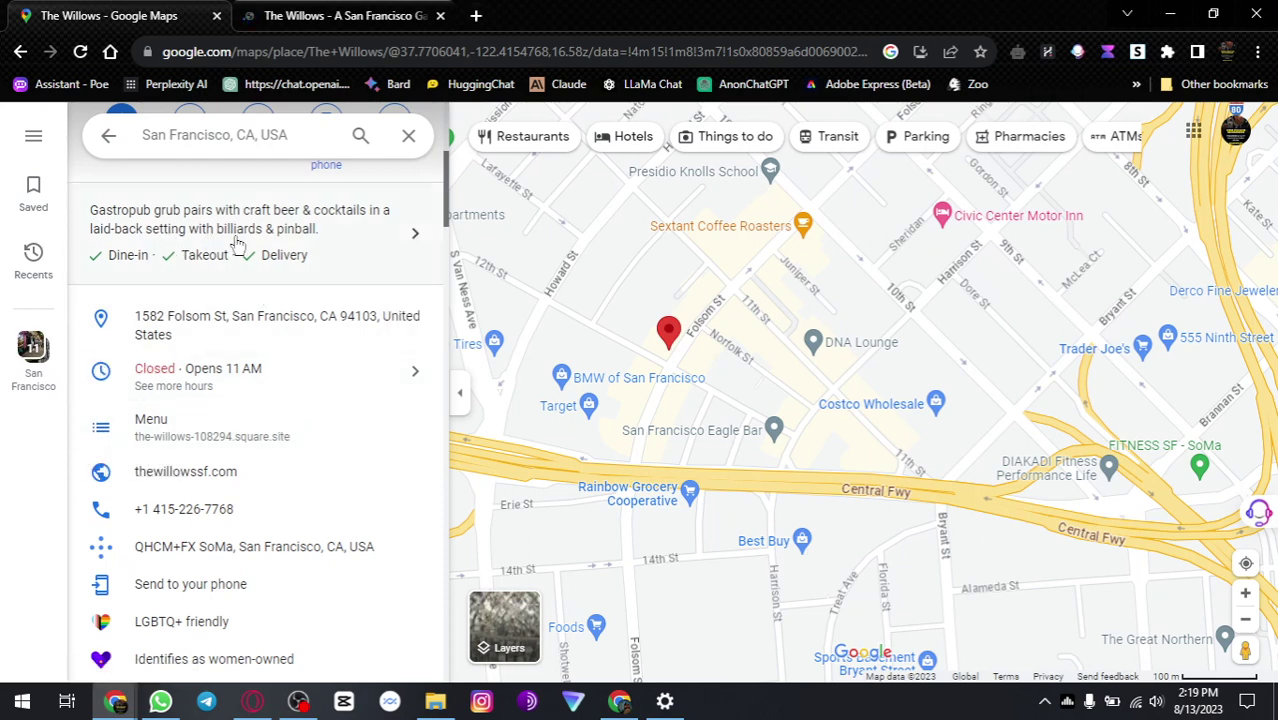
{"action": "key", "text": "alt+Tab"}
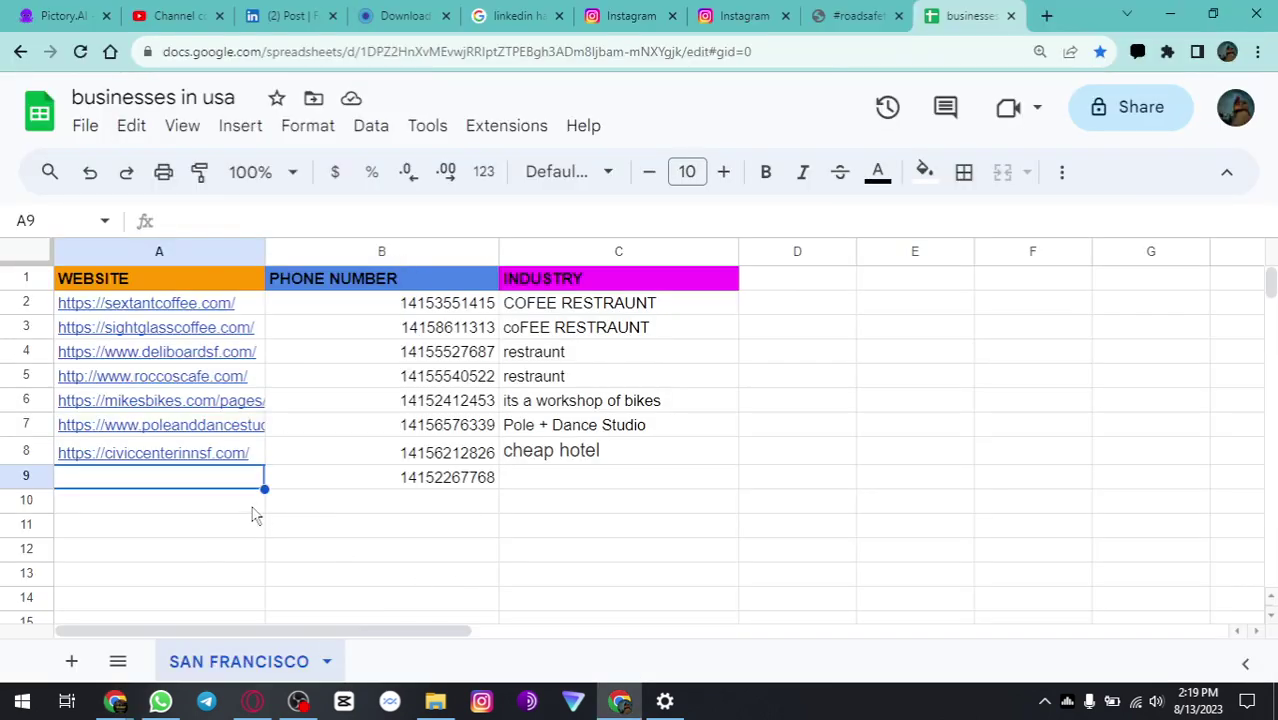
{"action": "key", "text": "alt+Tab"}
{"action": "left_click", "coordinate": [352, 16]}
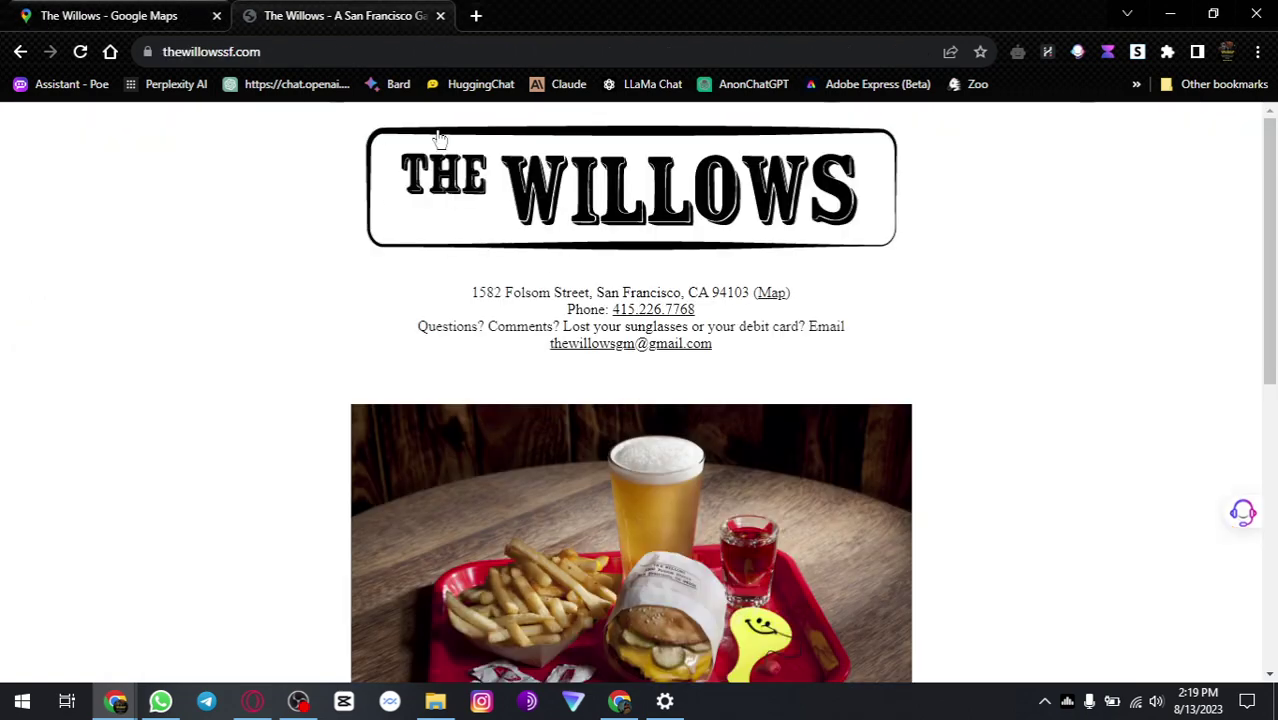
{"action": "left_click", "coordinate": [315, 50]}
{"action": "key", "text": "ctrl+c"}
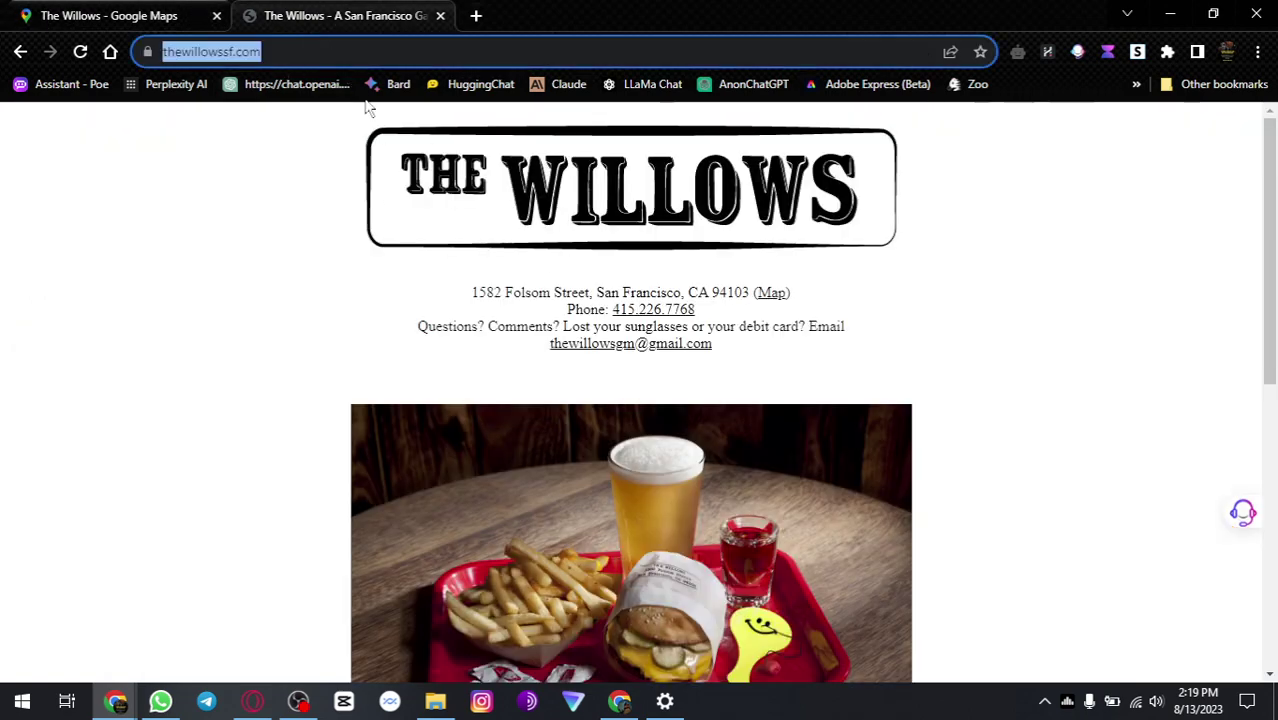
{"action": "key", "text": "alt+Tab"}
{"action": "key", "text": "ctrl+v"}
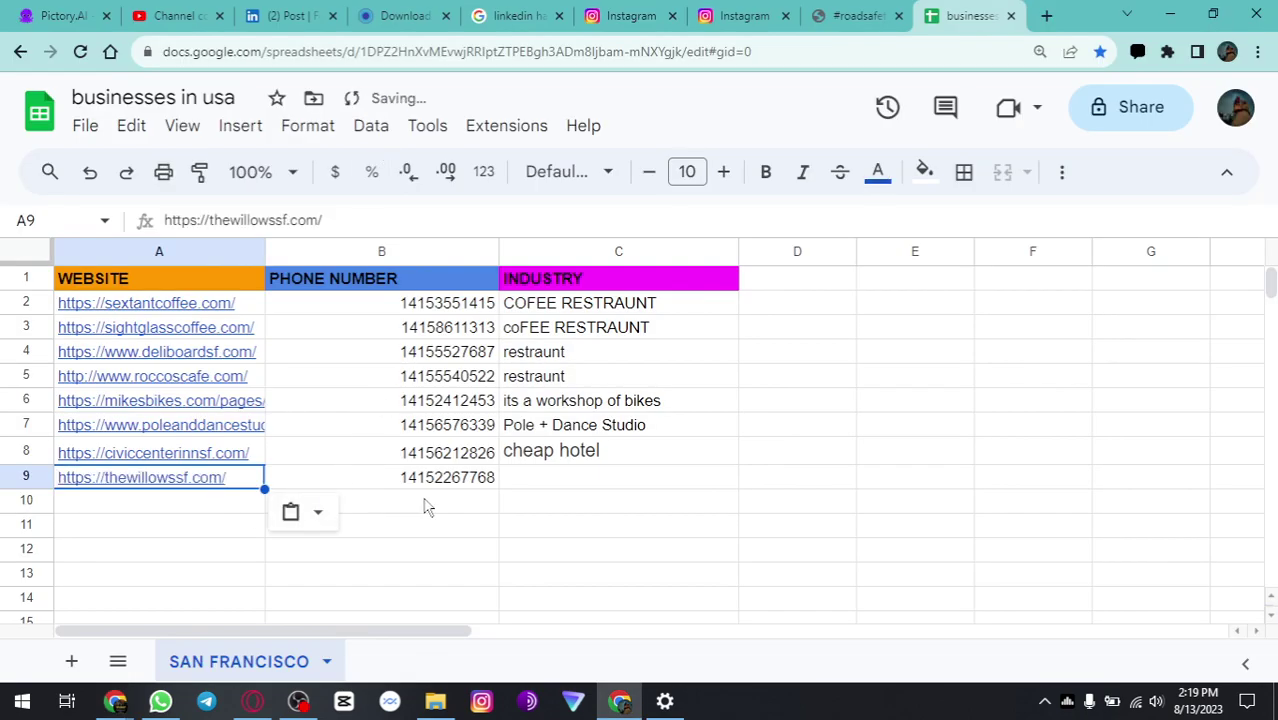
Step: Examine The Willows' website for wording that describes what kind of business it is
{"action": "key", "text": "alt+Tab"}
{"action": "scroll", "coordinate": [778, 433], "scroll_direction": "down", "scroll_amount": 10}
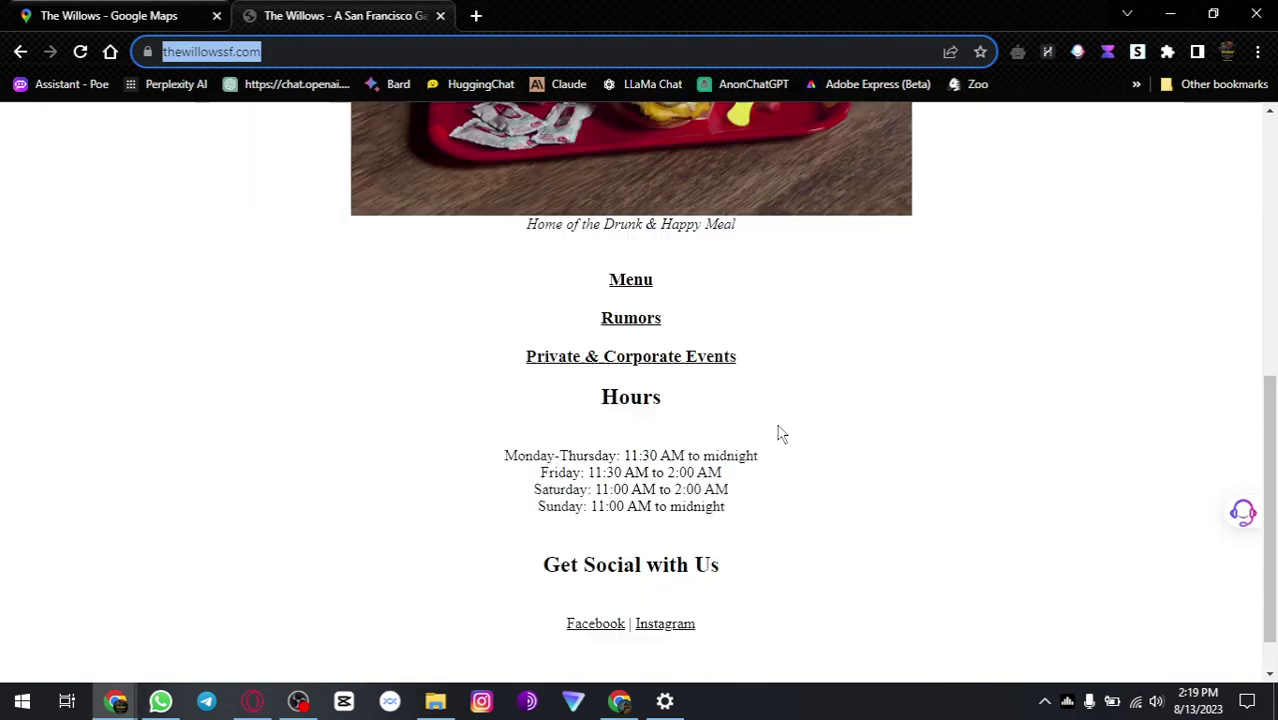
{"action": "scroll", "coordinate": [779, 430], "scroll_direction": "up", "scroll_amount": 6}
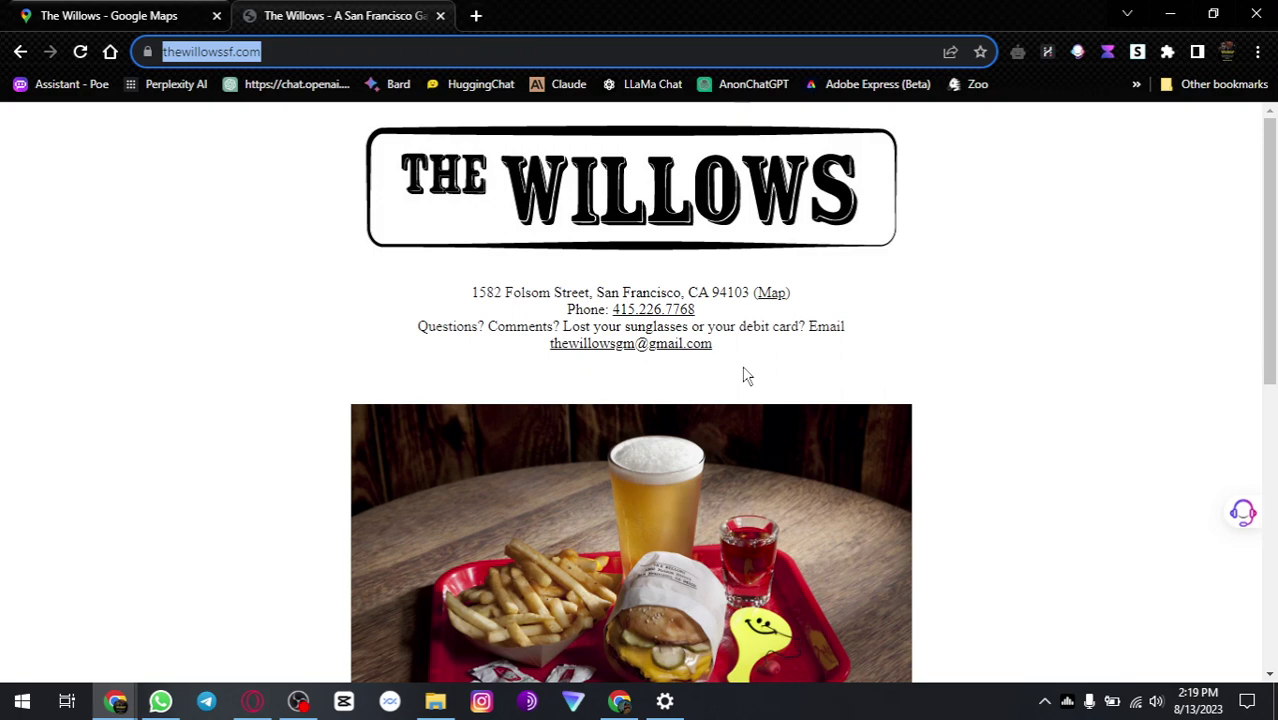
{"action": "scroll", "coordinate": [745, 374], "scroll_direction": "down", "scroll_amount": 6}
{"action": "scroll", "coordinate": [762, 379], "scroll_direction": "up", "scroll_amount": 6}
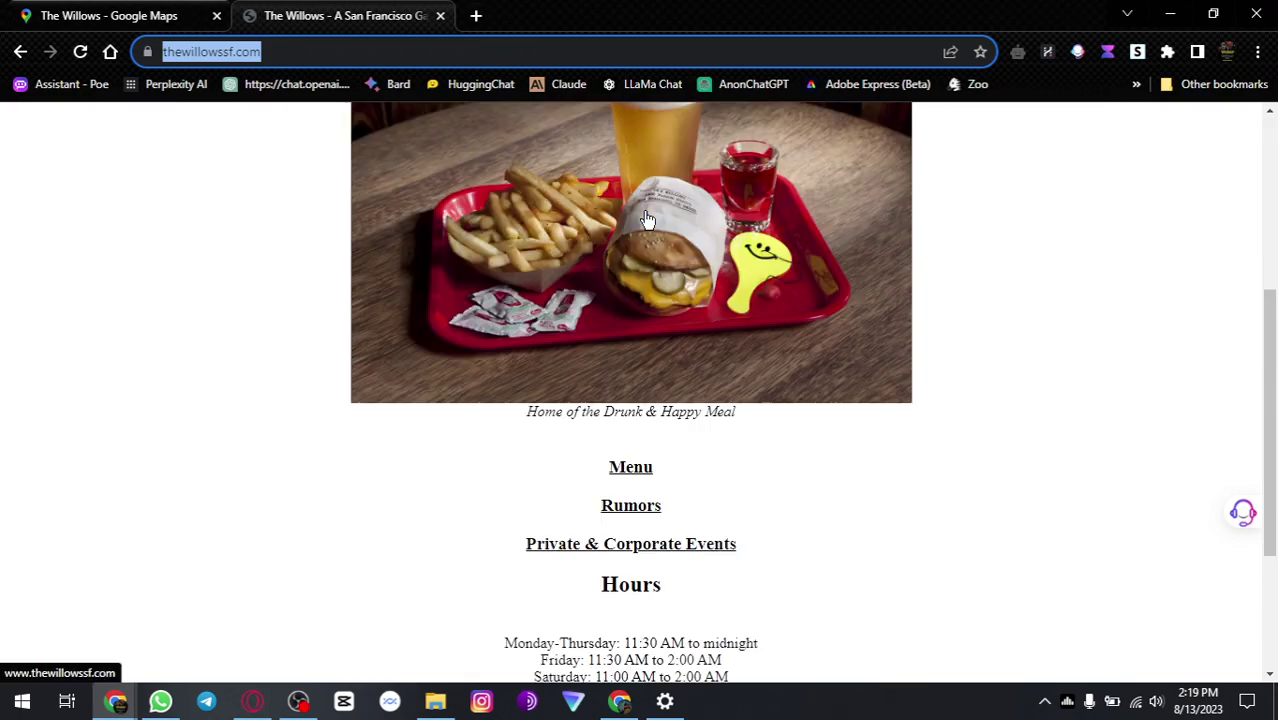
{"action": "scroll", "coordinate": [644, 214], "scroll_direction": "down", "scroll_amount": 6}
{"action": "scroll", "coordinate": [793, 262], "scroll_direction": "up", "scroll_amount": 3}
{"action": "scroll", "coordinate": [790, 257], "scroll_direction": "down", "scroll_amount": 3}
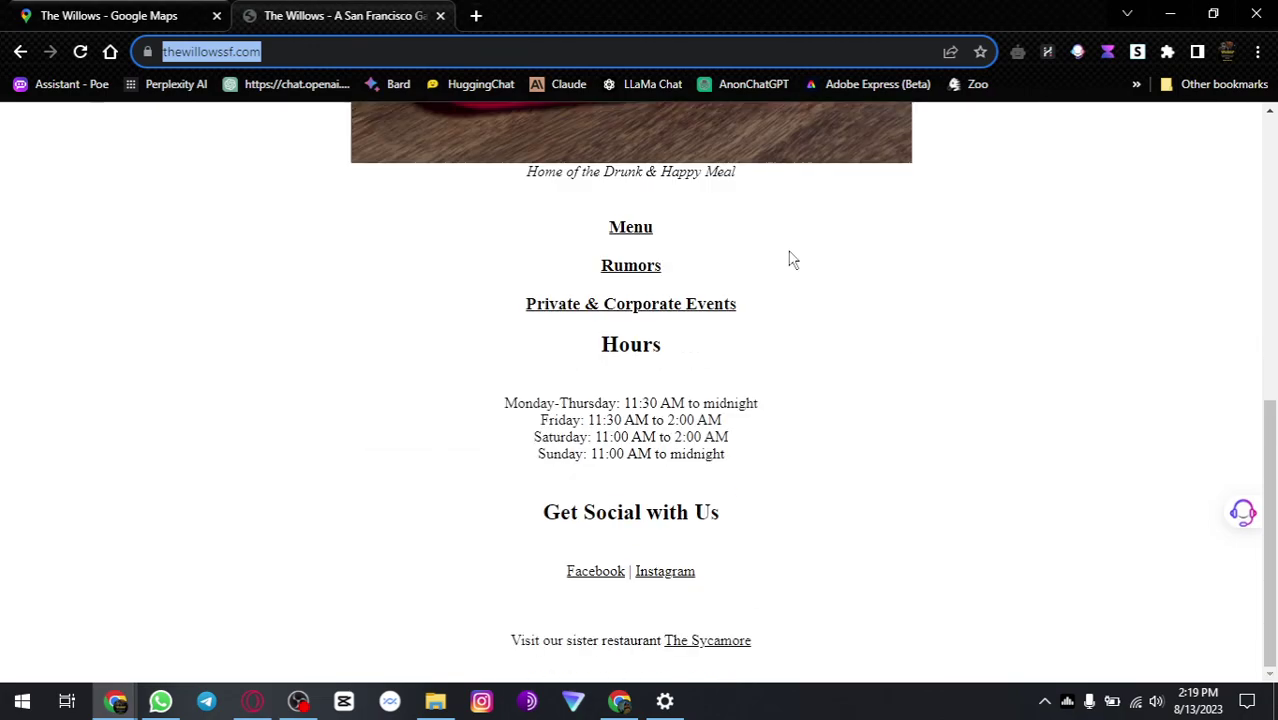
{"action": "scroll", "coordinate": [745, 420], "scroll_direction": "up", "scroll_amount": 2}
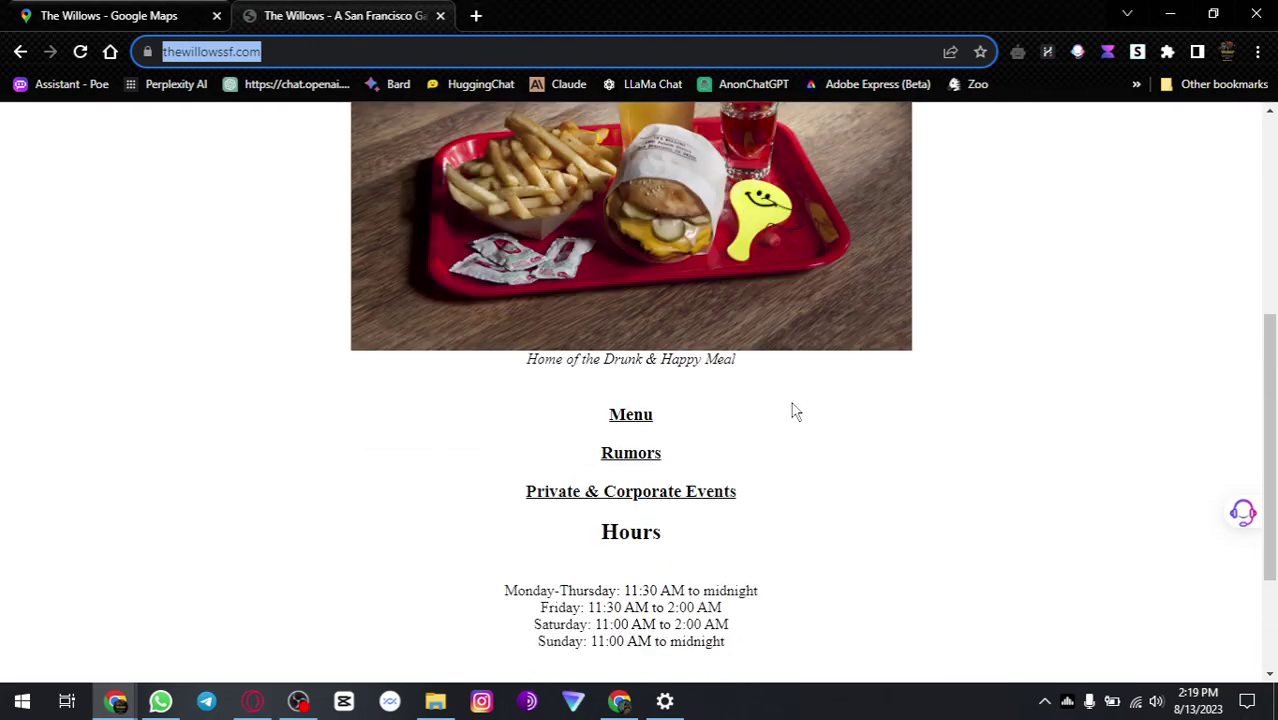
Step: Look through The Willows' homepage, from its contact details to the opening hours and sister restaurant, for its industry
{"action": "scroll", "coordinate": [790, 405], "scroll_direction": "down", "scroll_amount": 1}
{"action": "scroll", "coordinate": [788, 400], "scroll_direction": "up", "scroll_amount": 5}
{"action": "scroll", "coordinate": [786, 397], "scroll_direction": "up", "scroll_amount": 1}
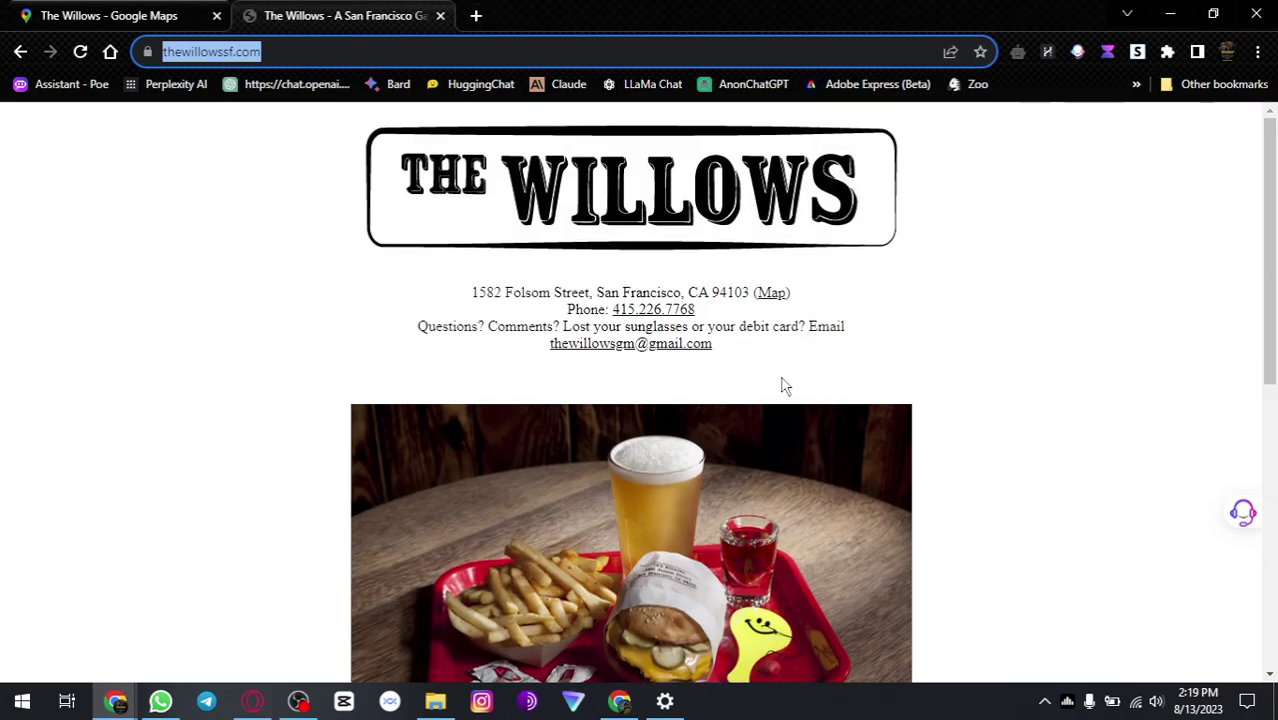
{"action": "scroll", "coordinate": [784, 386], "scroll_direction": "down", "scroll_amount": 6}
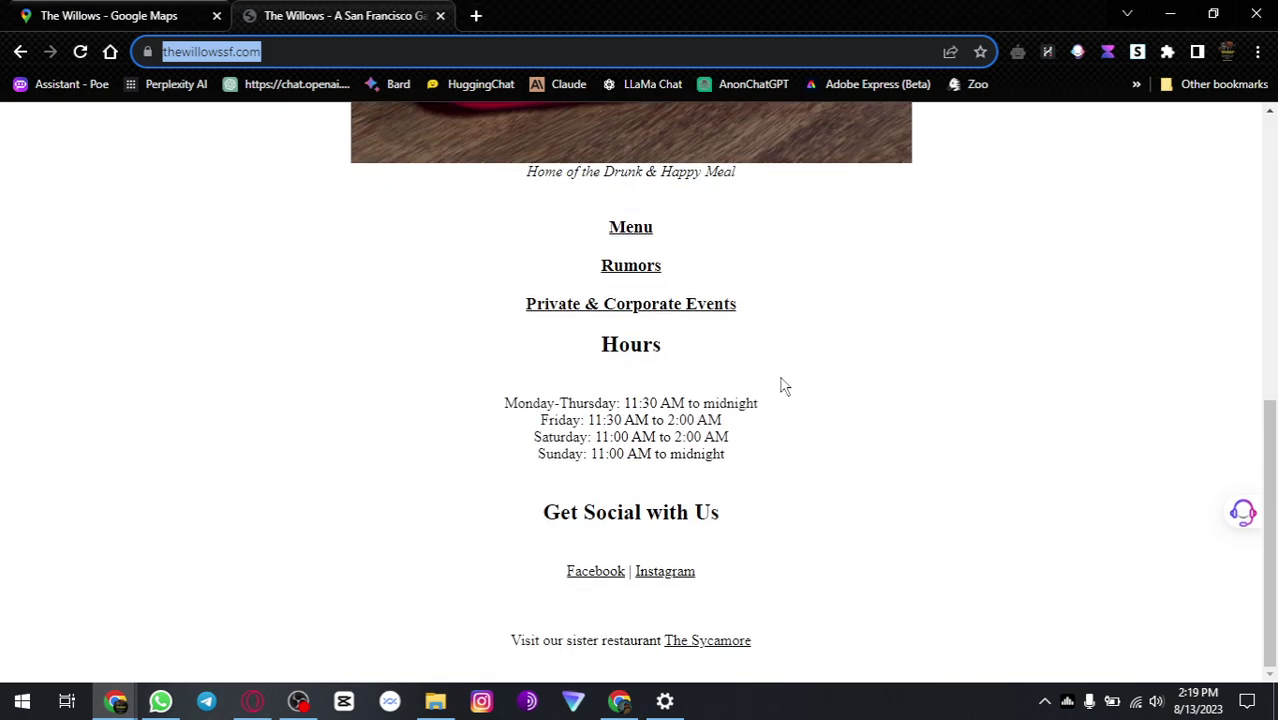
{"action": "scroll", "coordinate": [560, 385], "scroll_direction": "up", "scroll_amount": 4}
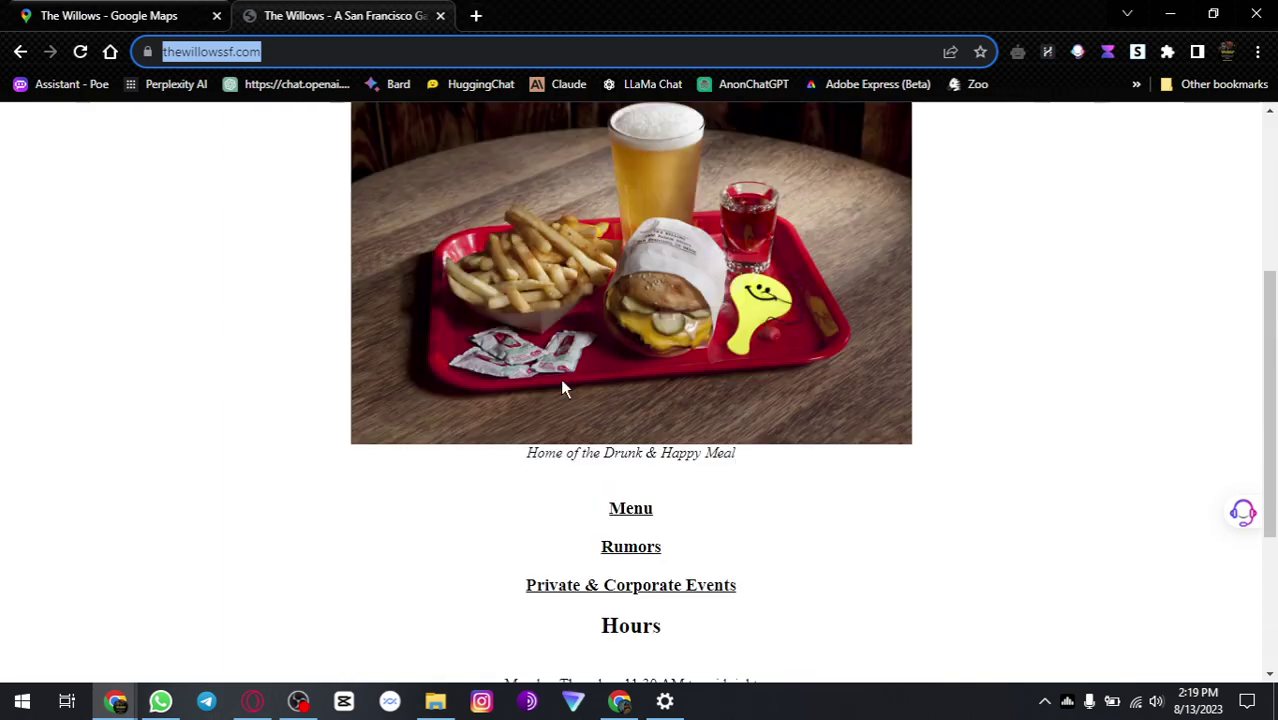
{"action": "key", "text": "alt+Tab"}
{"action": "double_click", "coordinate": [555, 476]}
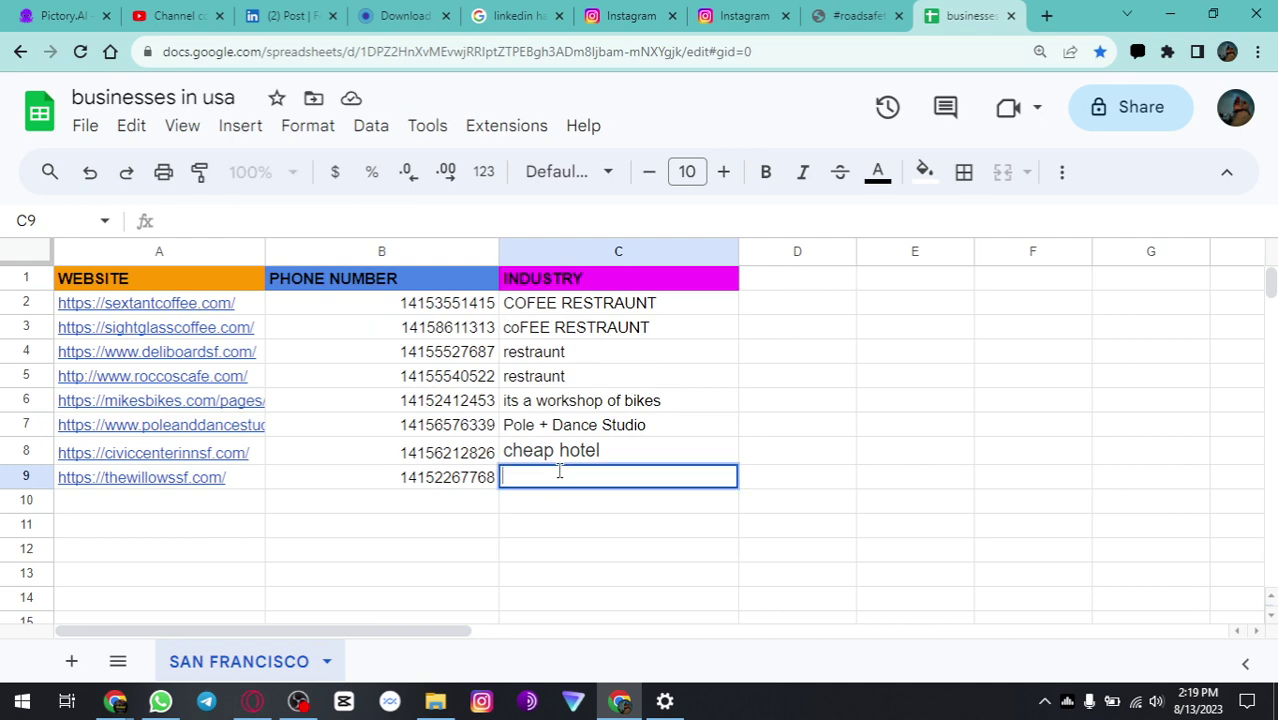
{"action": "key", "text": "ctrl+v"}
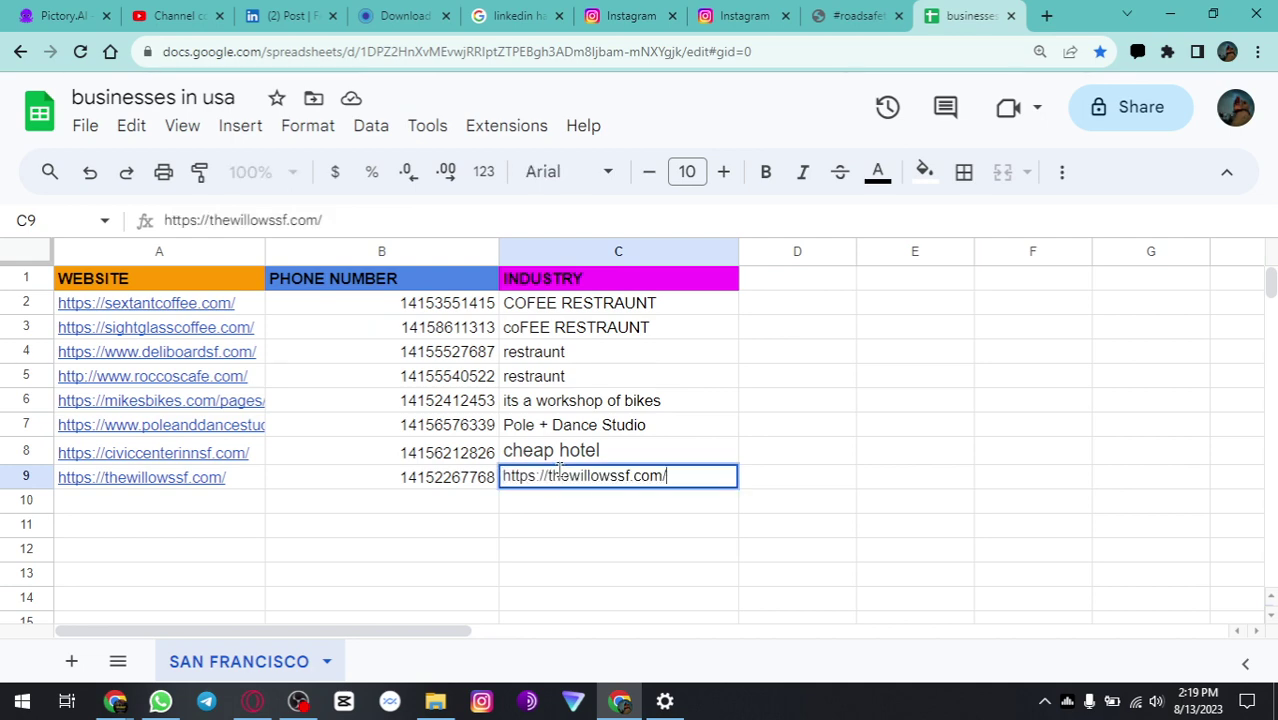
{"action": "key", "text": "ctrl+z"}
{"action": "key", "text": "alt+Tab"}
{"action": "scroll", "coordinate": [538, 342], "scroll_direction": "up", "scroll_amount": 5}
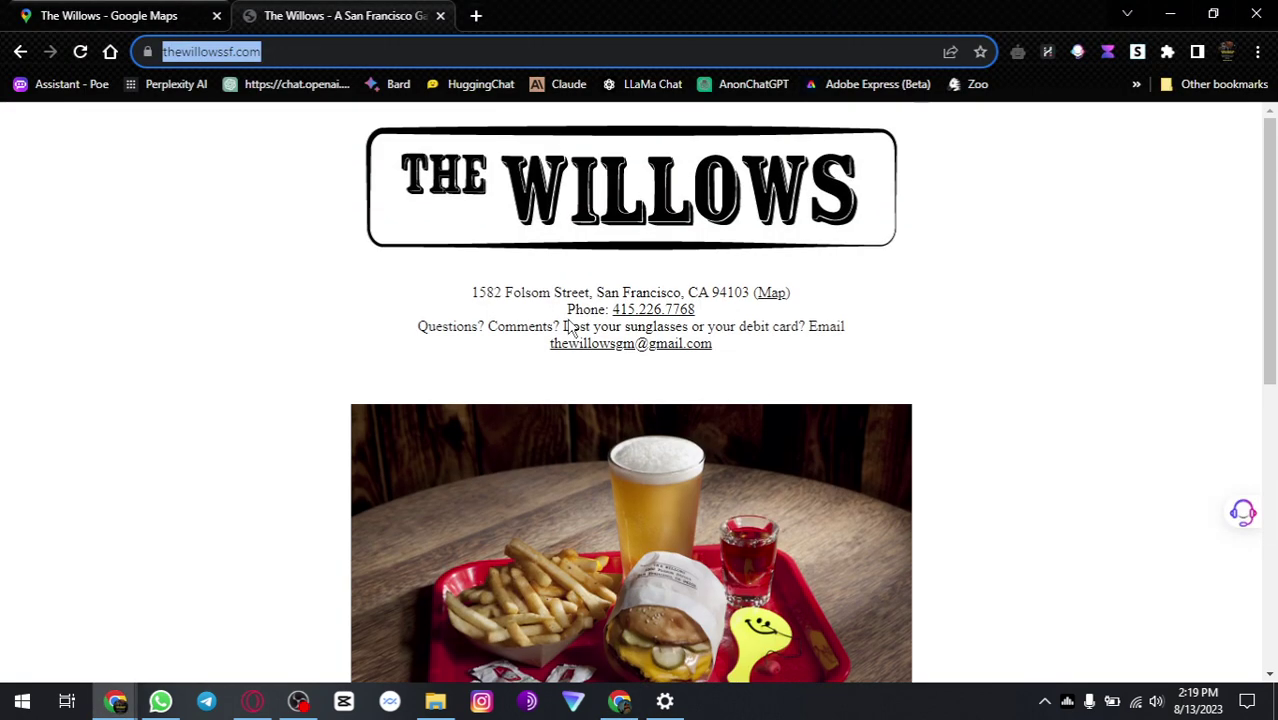
{"action": "left_click", "coordinate": [477, 16]}
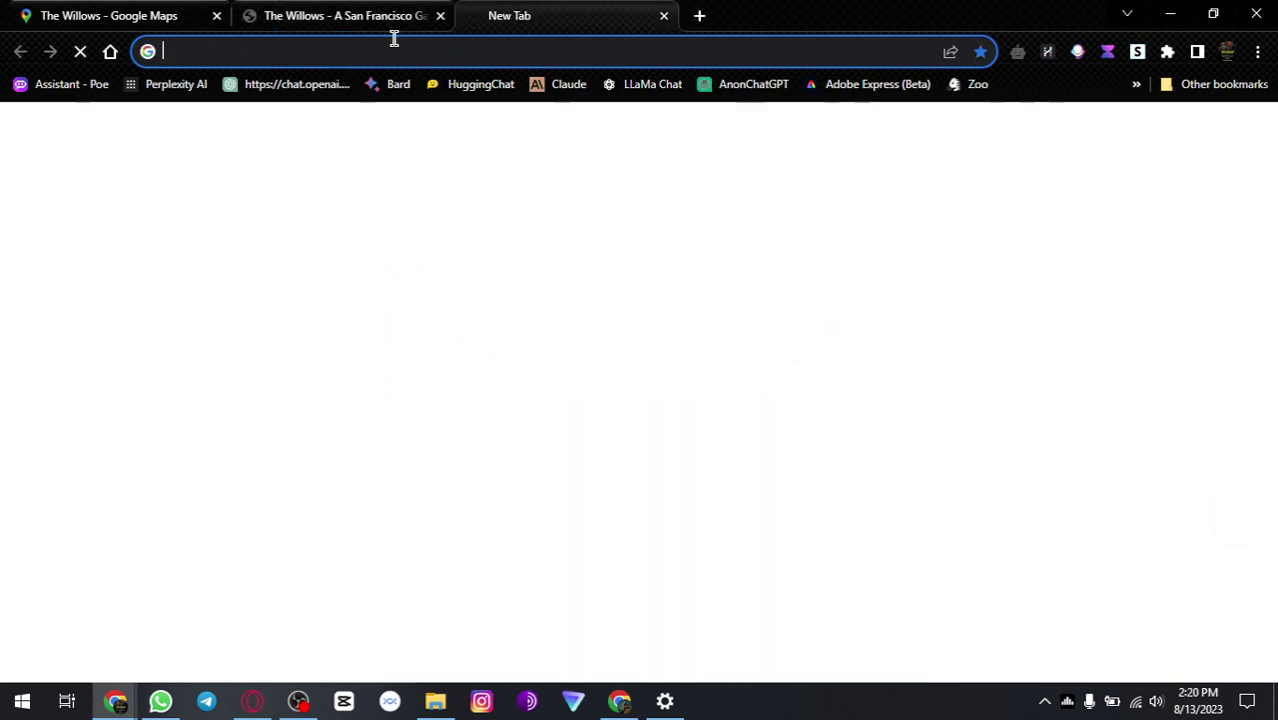
{"action": "left_click", "coordinate": [178, 85]}
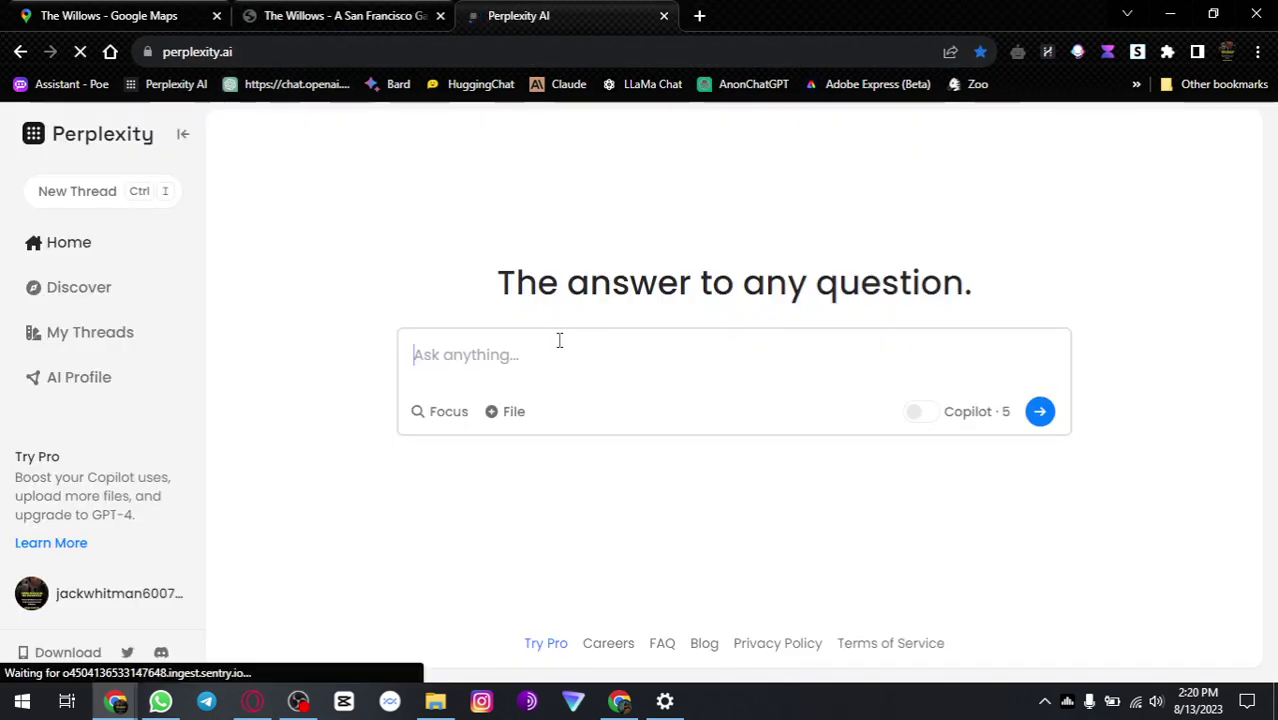
{"action": "type", "text": "what is th"}
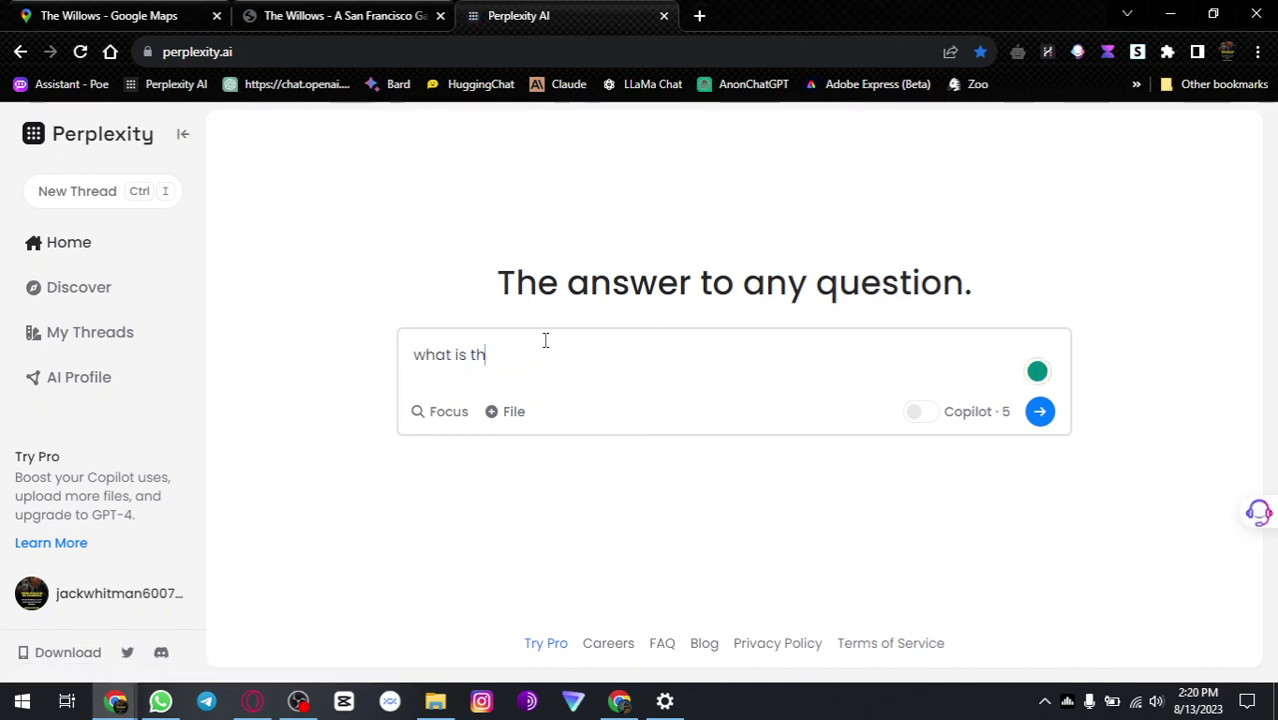
{"action": "type", "text": "is weboiste"}
{"action": "key", "text": "BackSpace"}
{"action": "key", "text": "BackSpace"}
{"action": "key", "text": "BackSpace"}
{"action": "key", "text": "BackSpace"}
{"action": "key", "text": "BackSpace"}
{"action": "key", "text": "BackSpace"}
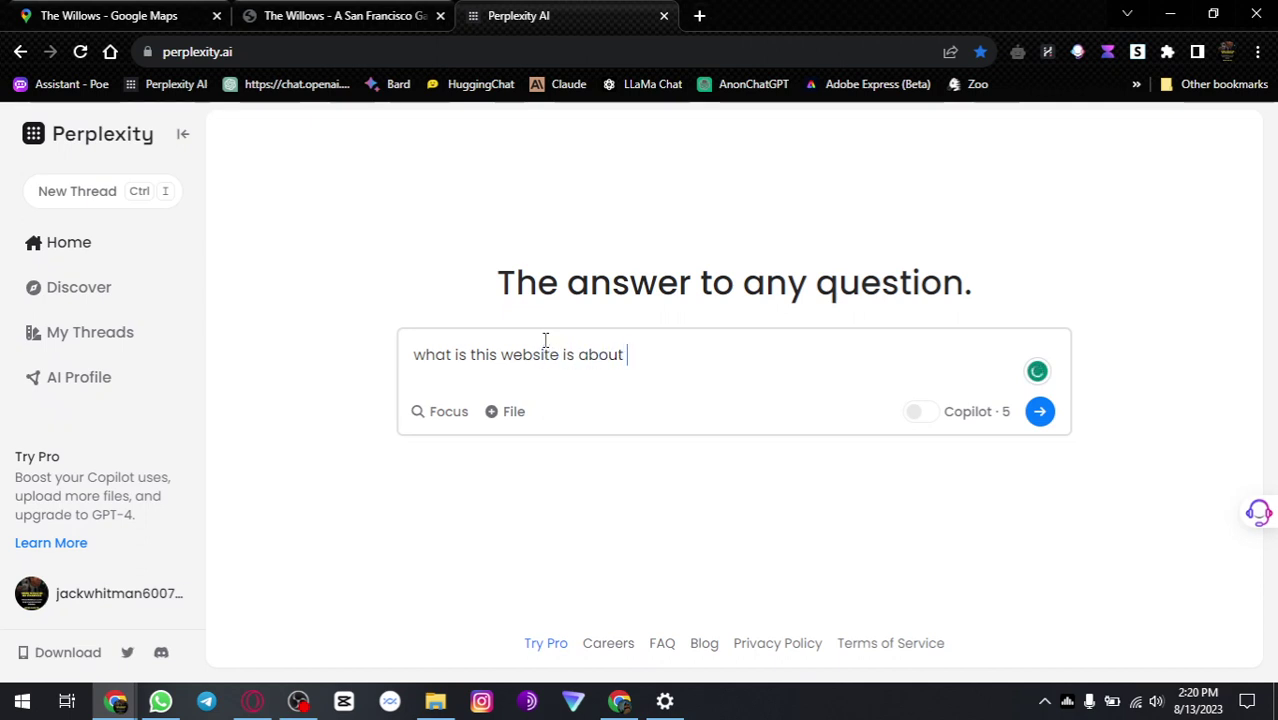
{"action": "type", "text": "site is about :"}
{"action": "type", "text": "https://thewillowssf.com/"}
{"action": "key", "text": "Return"}
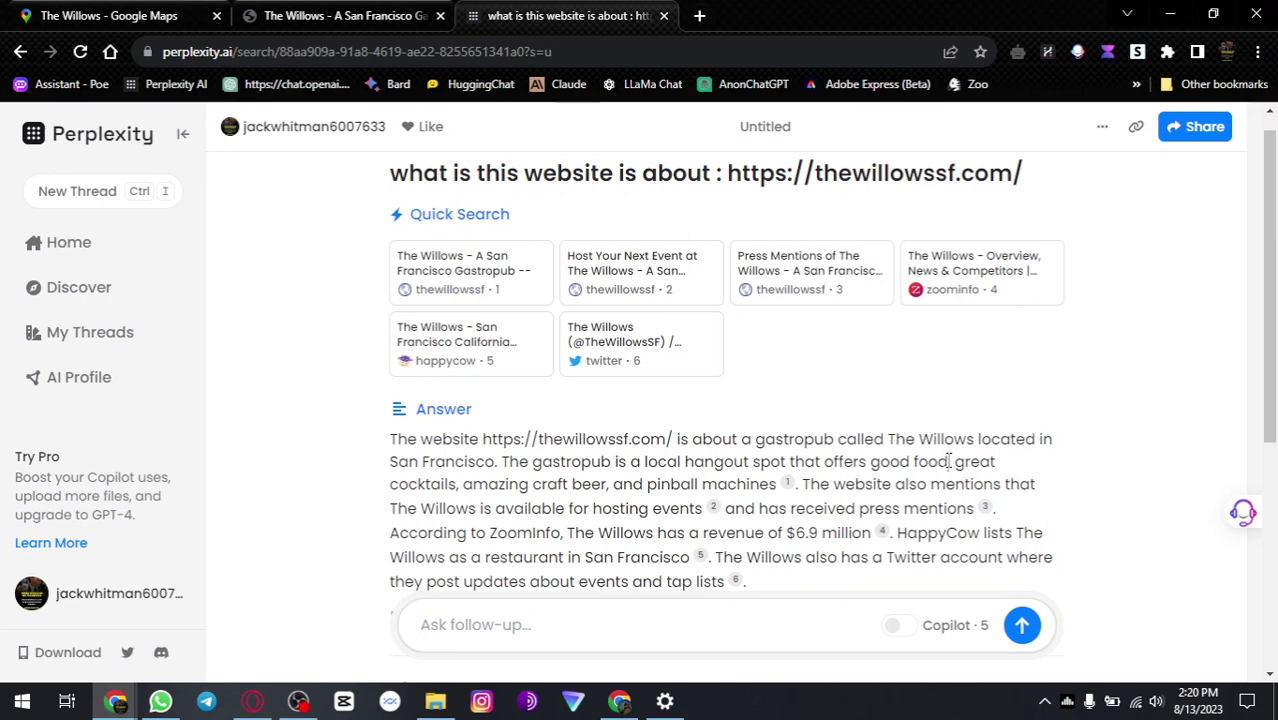
Step: Copy "local hangout spot" from the Perplexity answer and paste it as The Willows' industry in cell C9 of the sheet
{"action": "left_click_drag", "start_coordinate": [948, 461], "coordinate": [657, 461]}
{"action": "left_click", "coordinate": [843, 458]}
{"action": "left_click_drag", "start_coordinate": [789, 461], "coordinate": [644, 461]}
{"action": "key", "text": "ctrl+c"}
{"action": "right_click", "coordinate": [697, 464]}
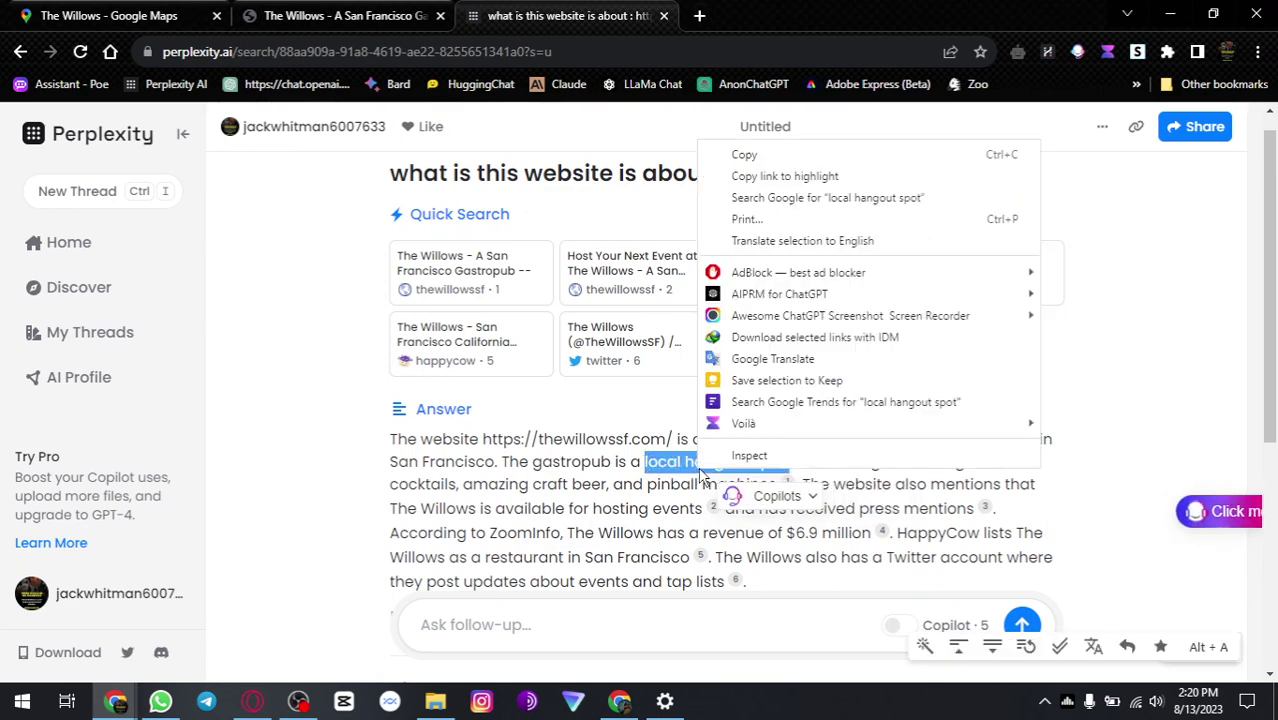
{"action": "left_click", "coordinate": [760, 155]}
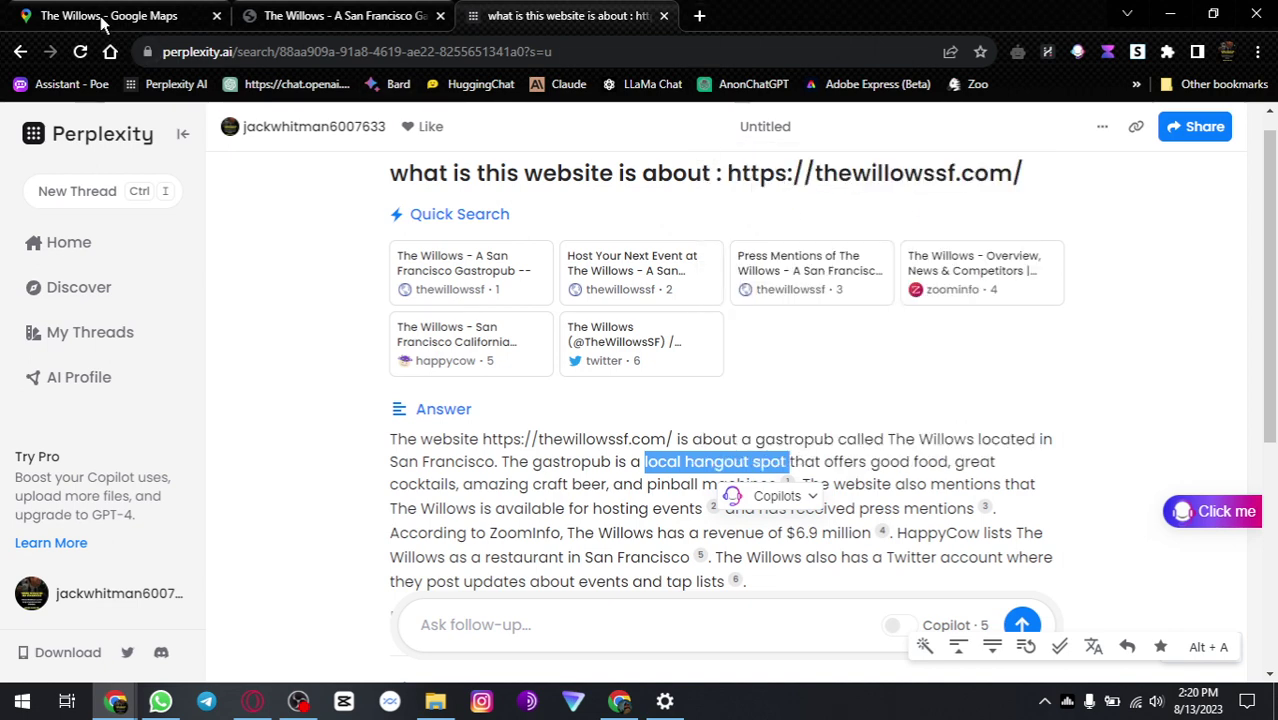
{"action": "key", "text": "alt+Tab"}
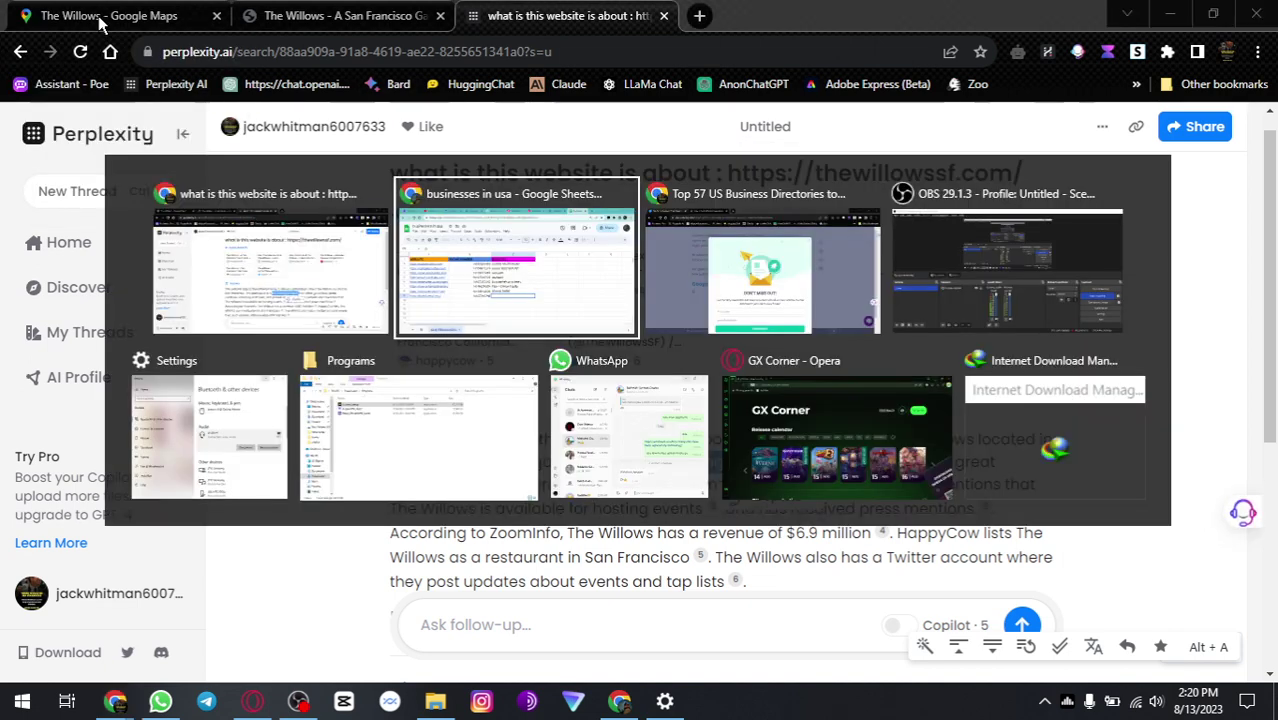
{"action": "left_click", "coordinate": [519, 336]}
{"action": "key", "text": "ctrl+v"}
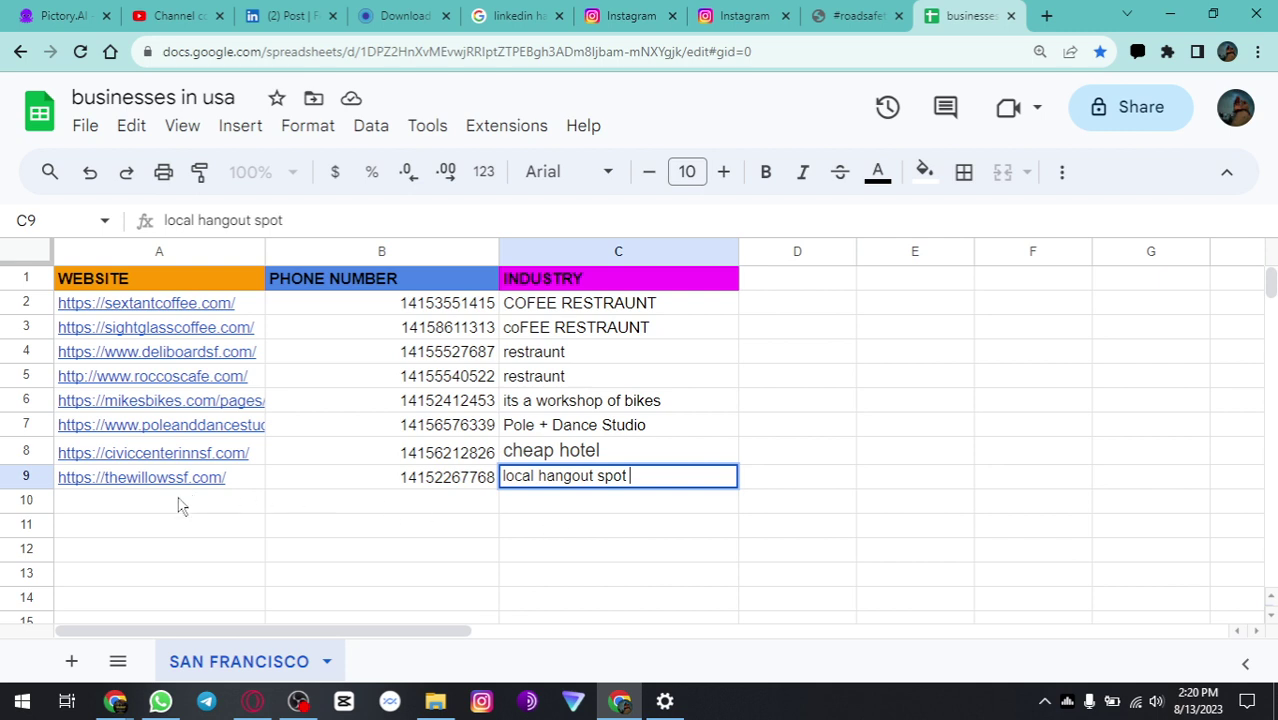
{"action": "left_click", "coordinate": [150, 512]}
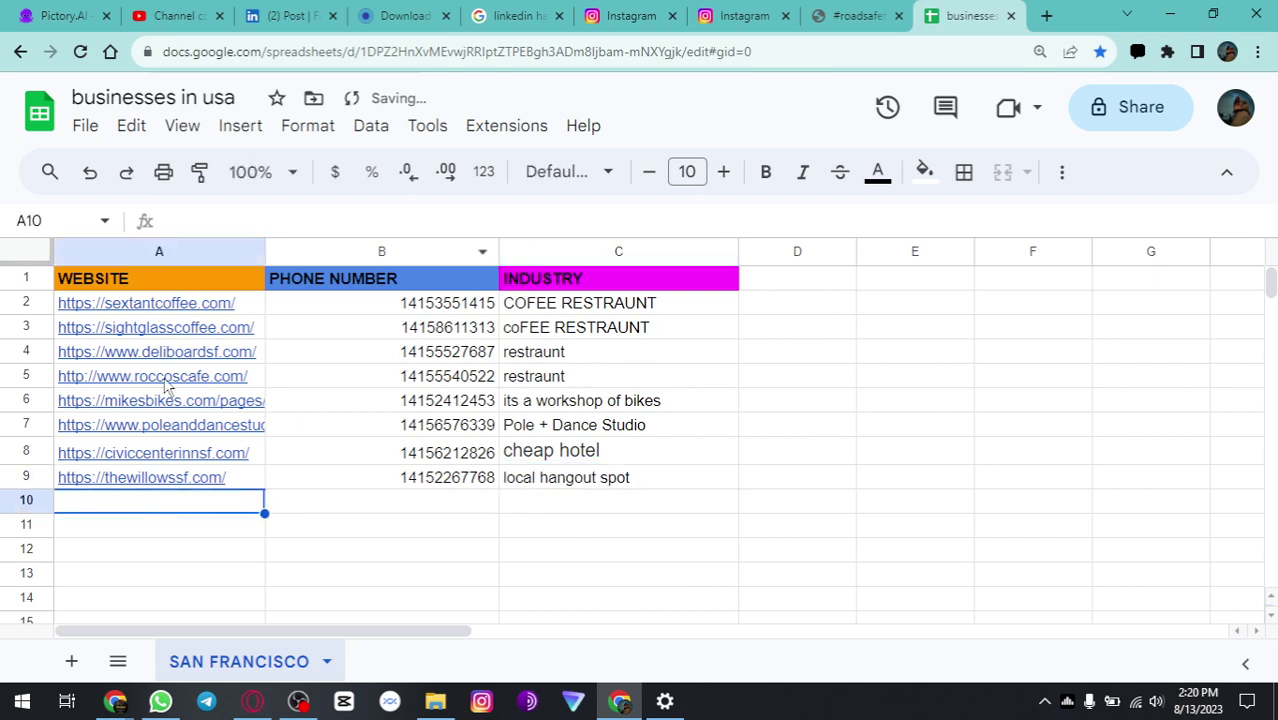
{"action": "left_click", "coordinate": [912, 380]}
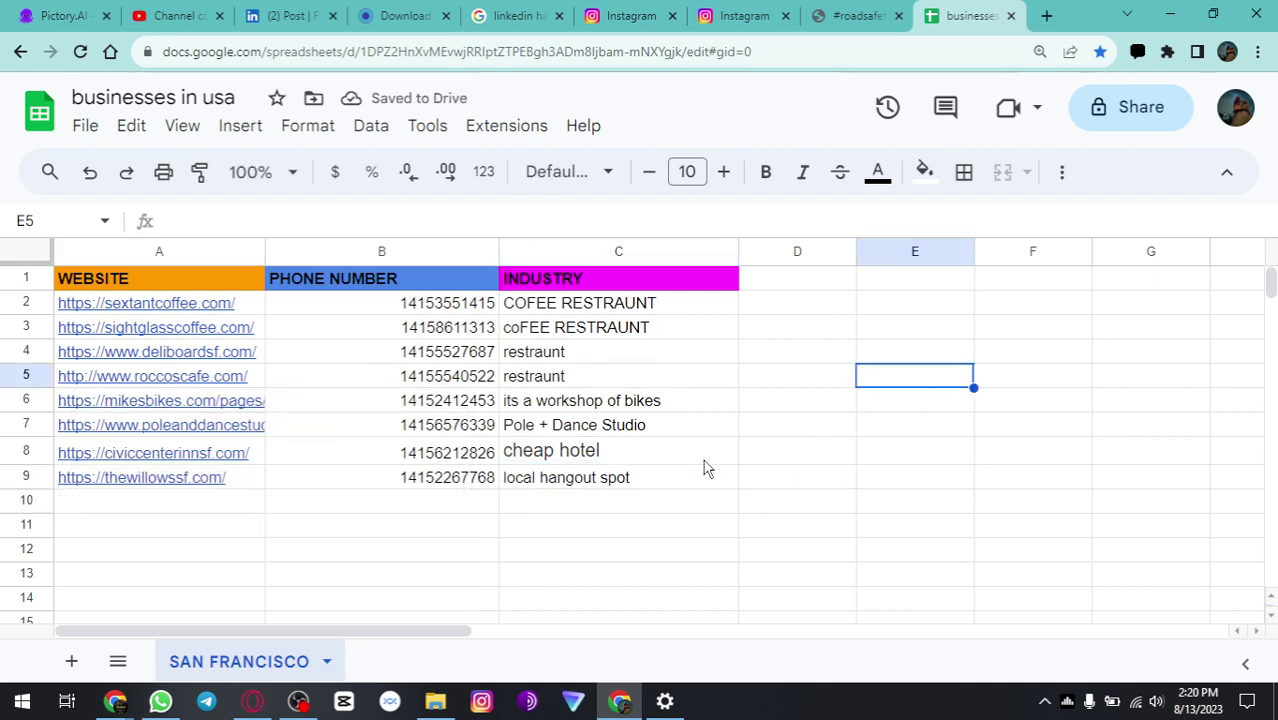
{"action": "scroll", "coordinate": [710, 400], "scroll_direction": "down", "scroll_amount": 20}
{"action": "scroll", "coordinate": [706, 338], "scroll_direction": "up", "scroll_amount": 6}
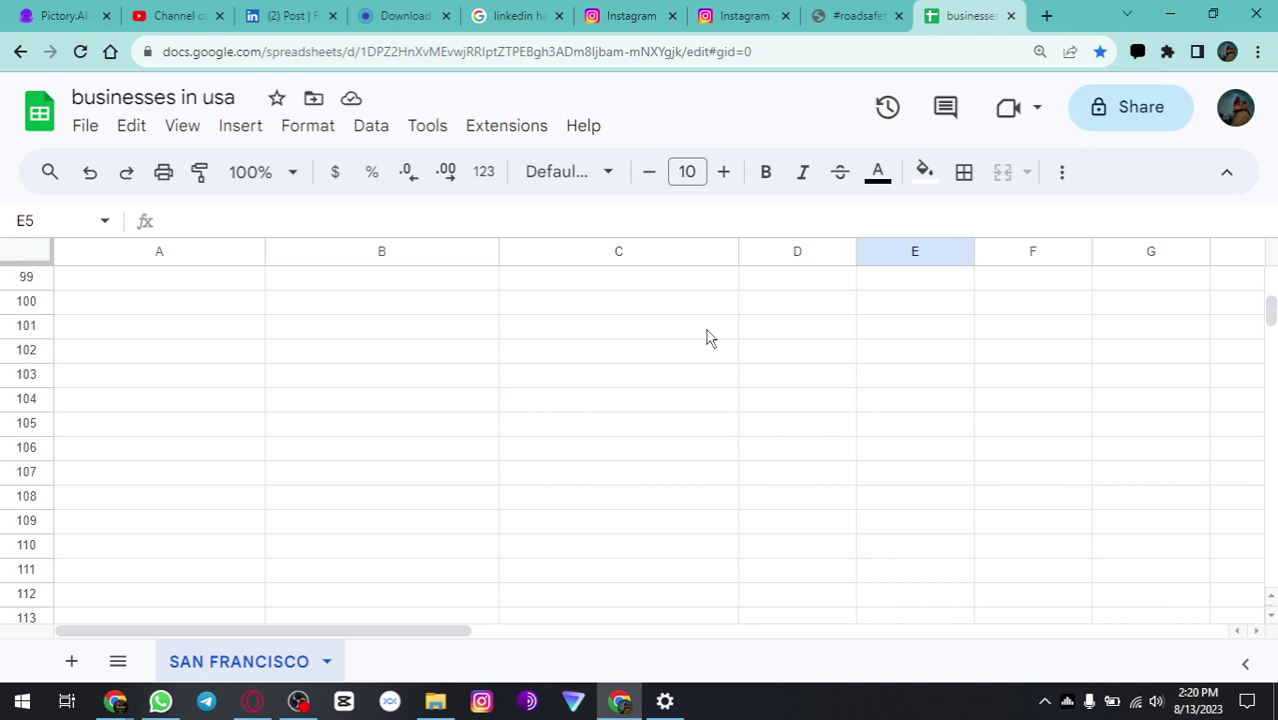
{"action": "scroll", "coordinate": [706, 338], "scroll_direction": "up", "scroll_amount": 20}
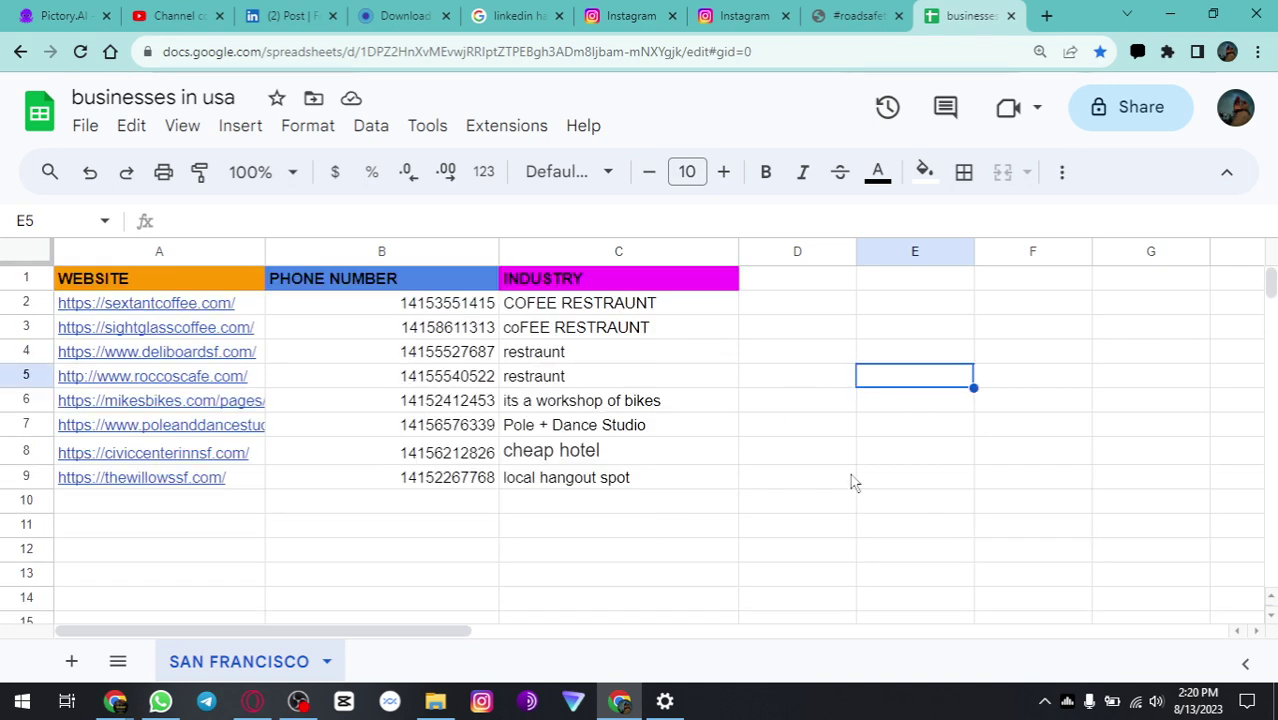
{"action": "left_click", "coordinate": [298, 702]}
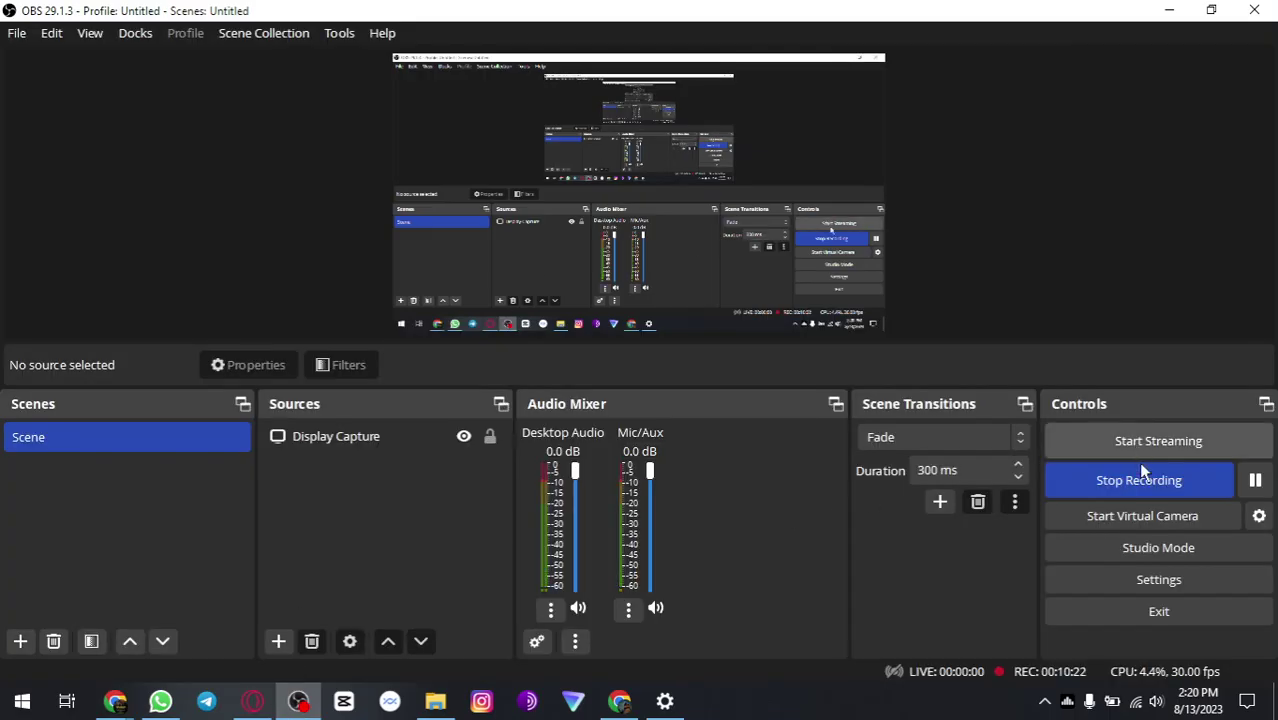